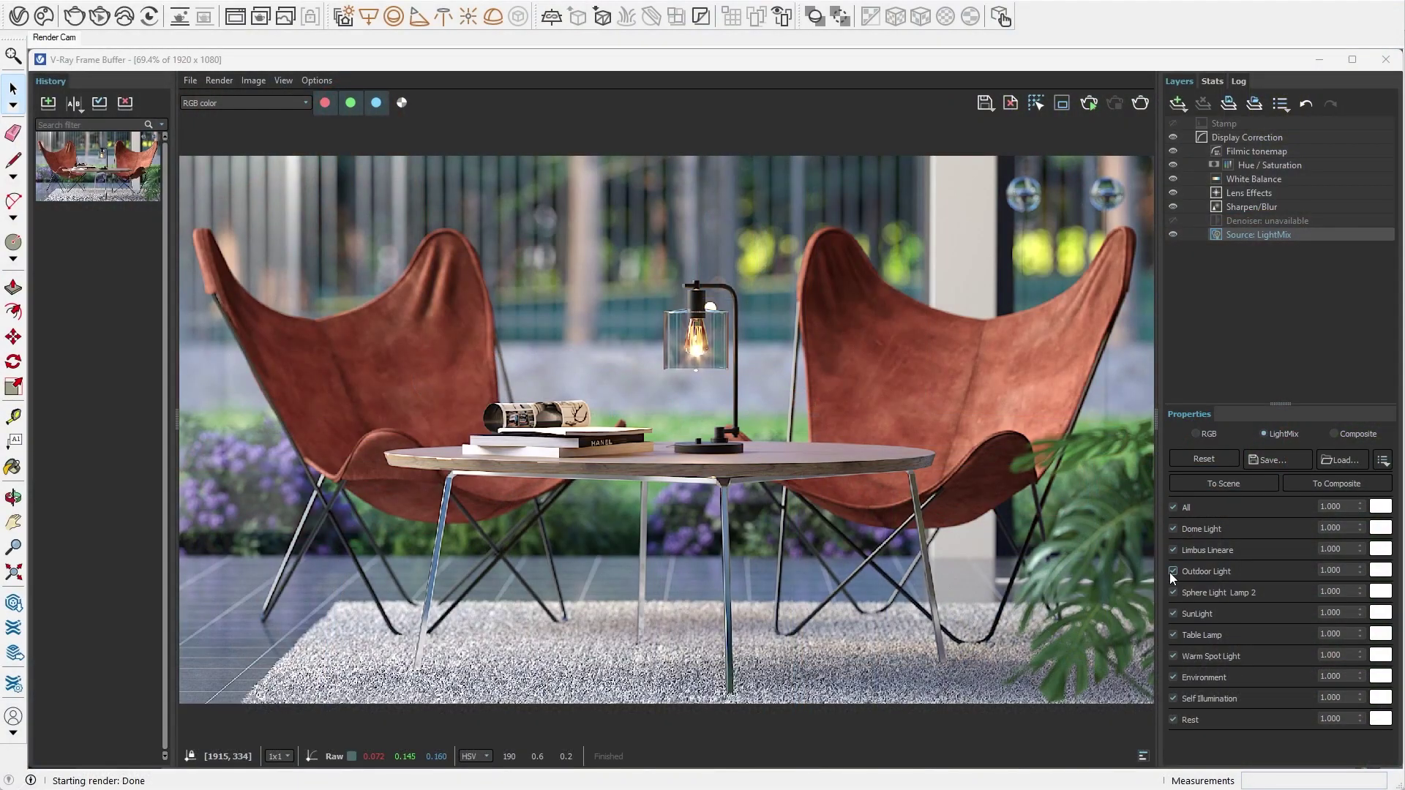
- Turn off Outdoor Light and SunLight, set Table Lamp to 4, and pin a comment on the right chair
{"action": "left_click", "coordinate": [1169, 572]}
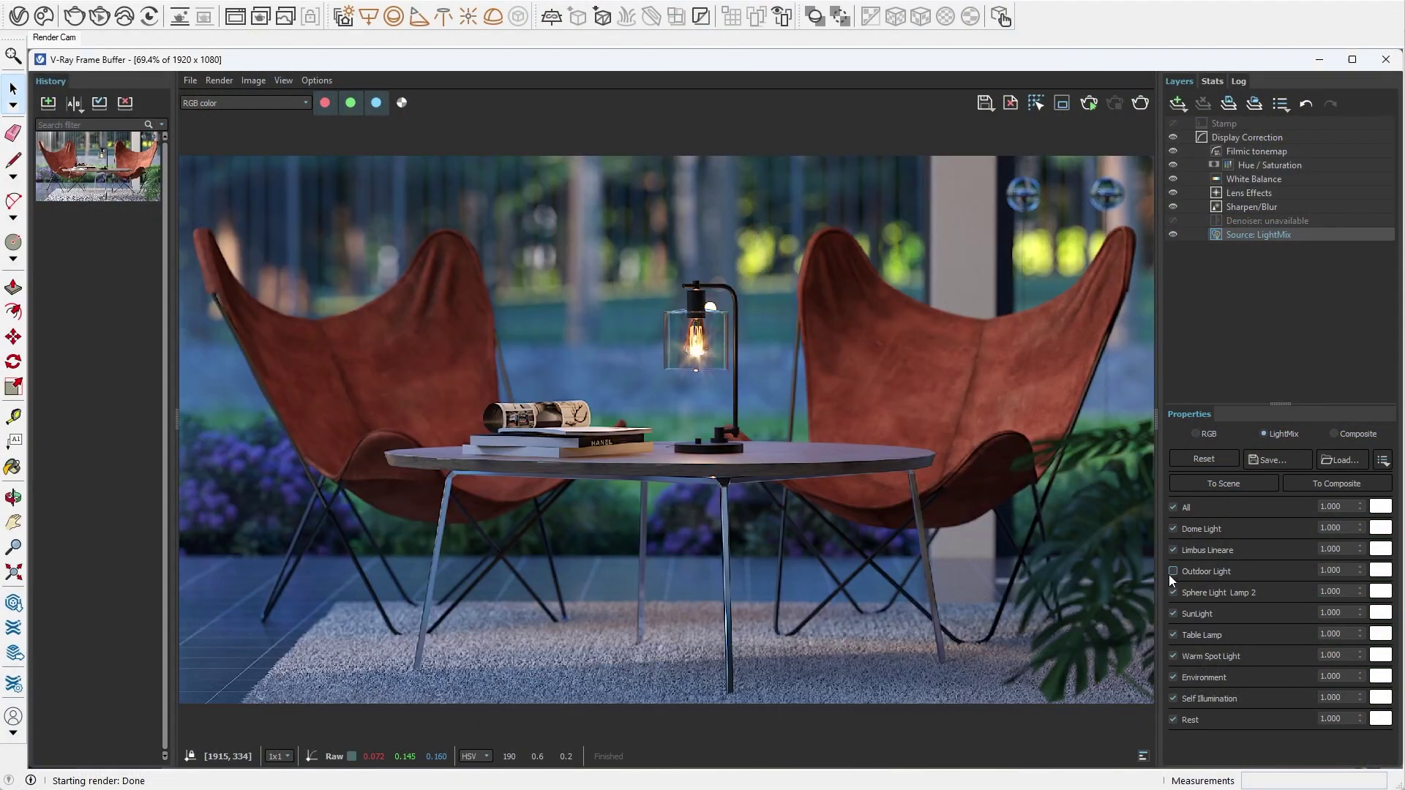
{"action": "left_click", "coordinate": [1171, 613]}
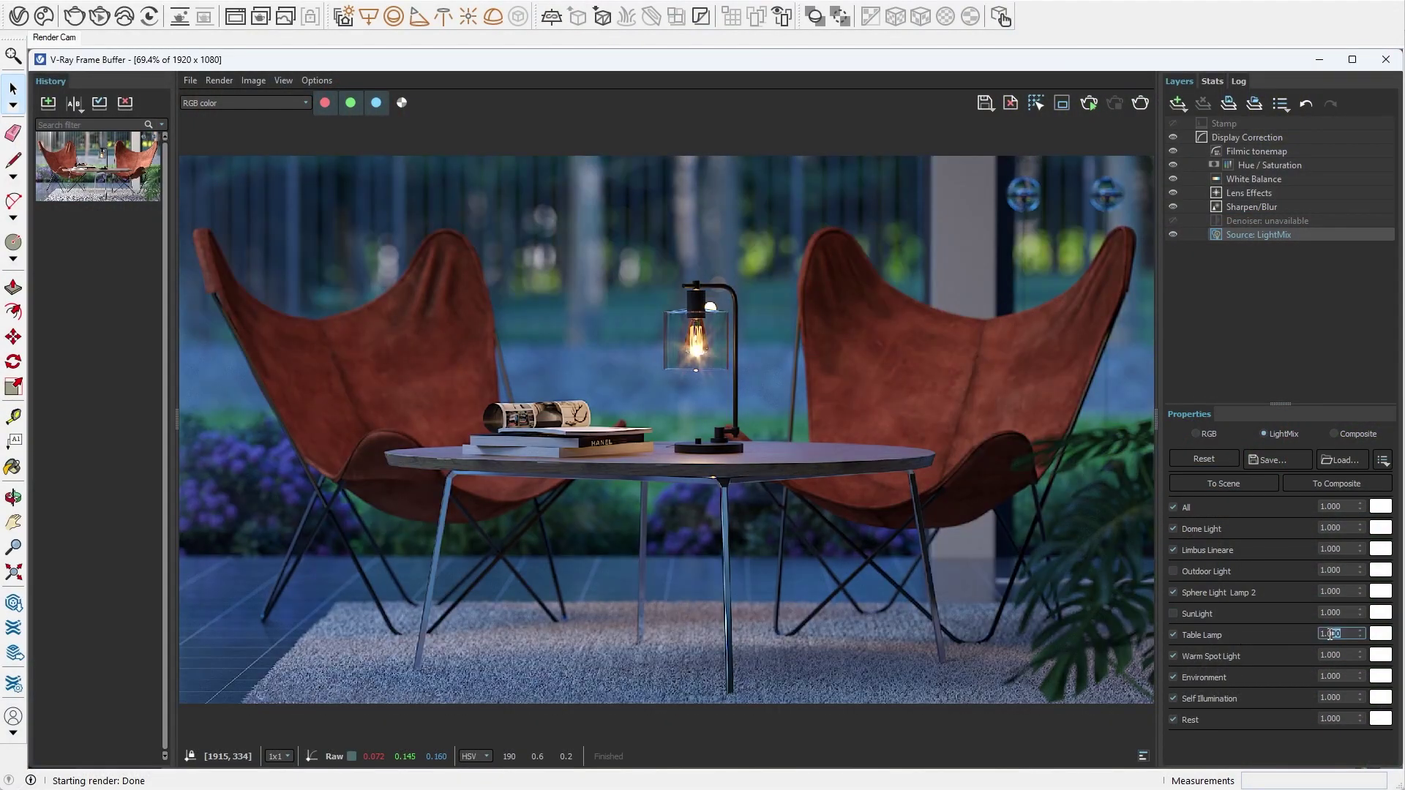
{"action": "double_click", "coordinate": [1332, 634]}
{"action": "key", "text": "Return"}
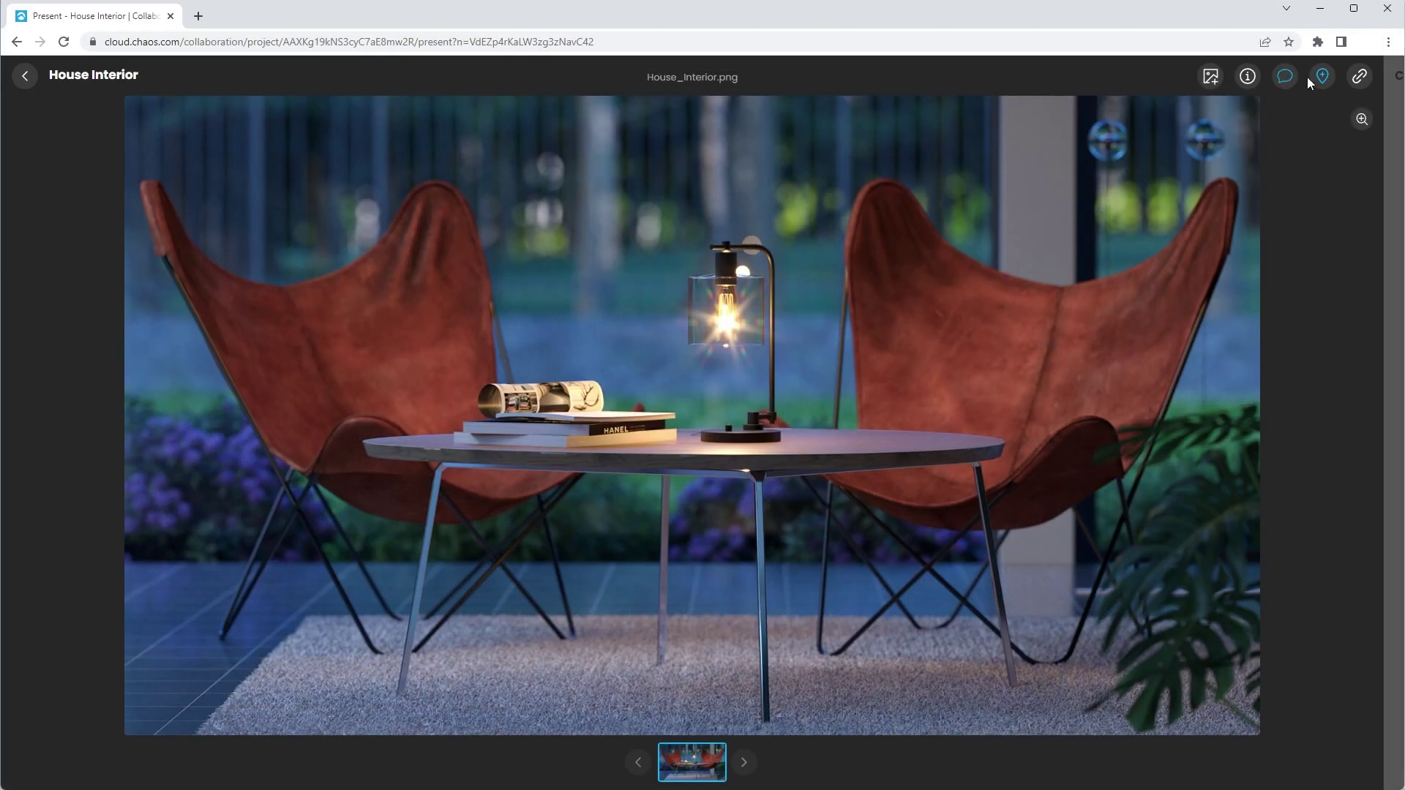
{"action": "left_click", "coordinate": [1307, 78]}
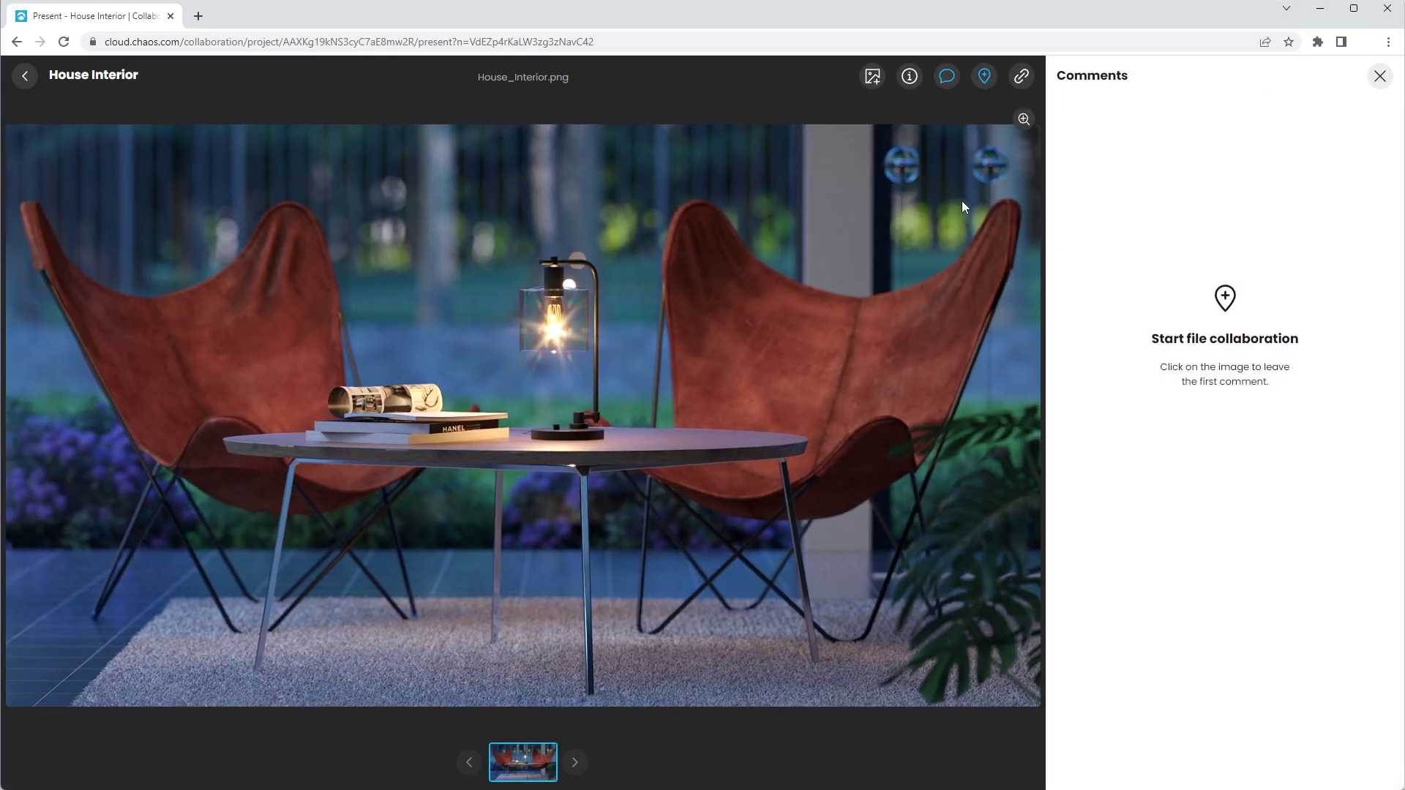
{"action": "left_click", "coordinate": [802, 338]}
{"action": "type", "text": "Ready f"}
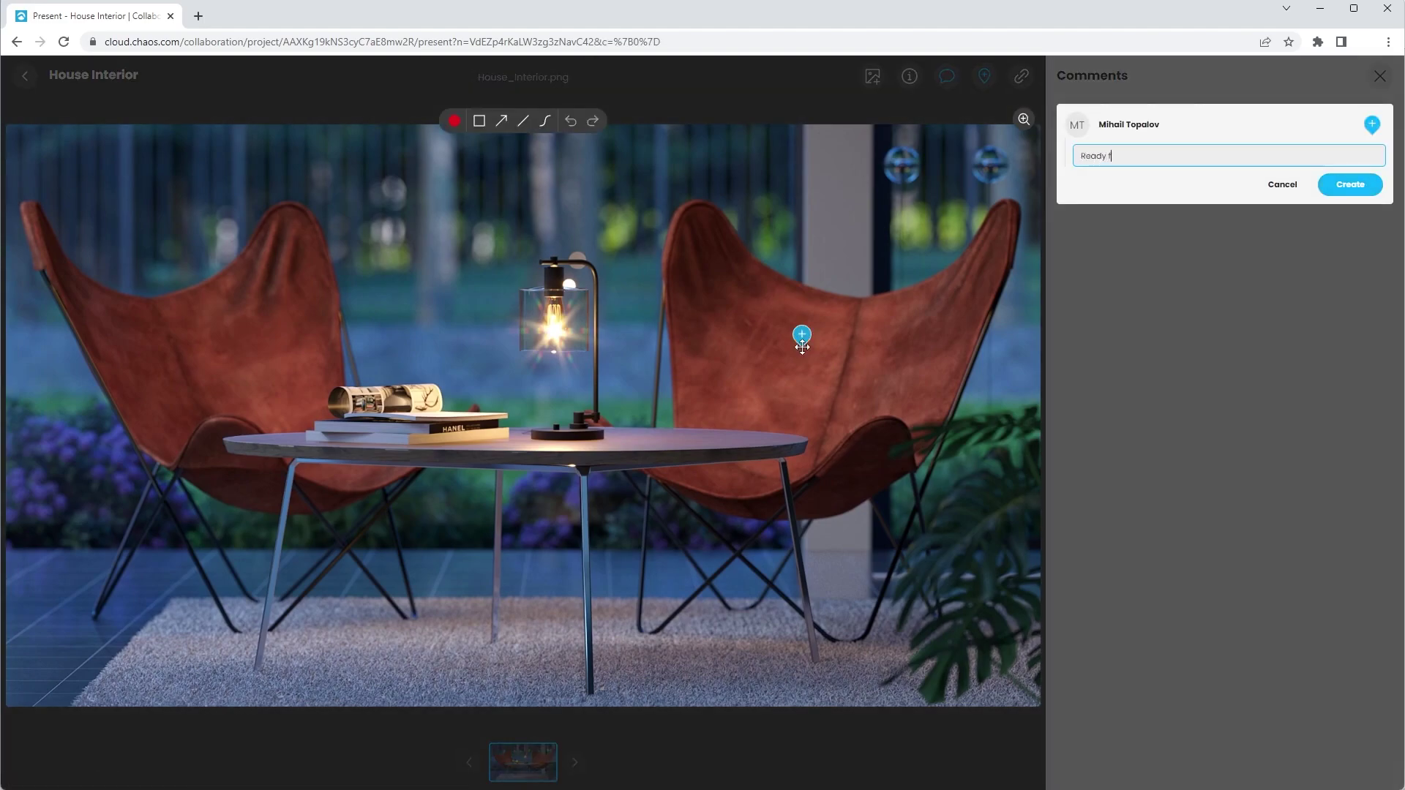
{"action": "type", "text": "or review"}
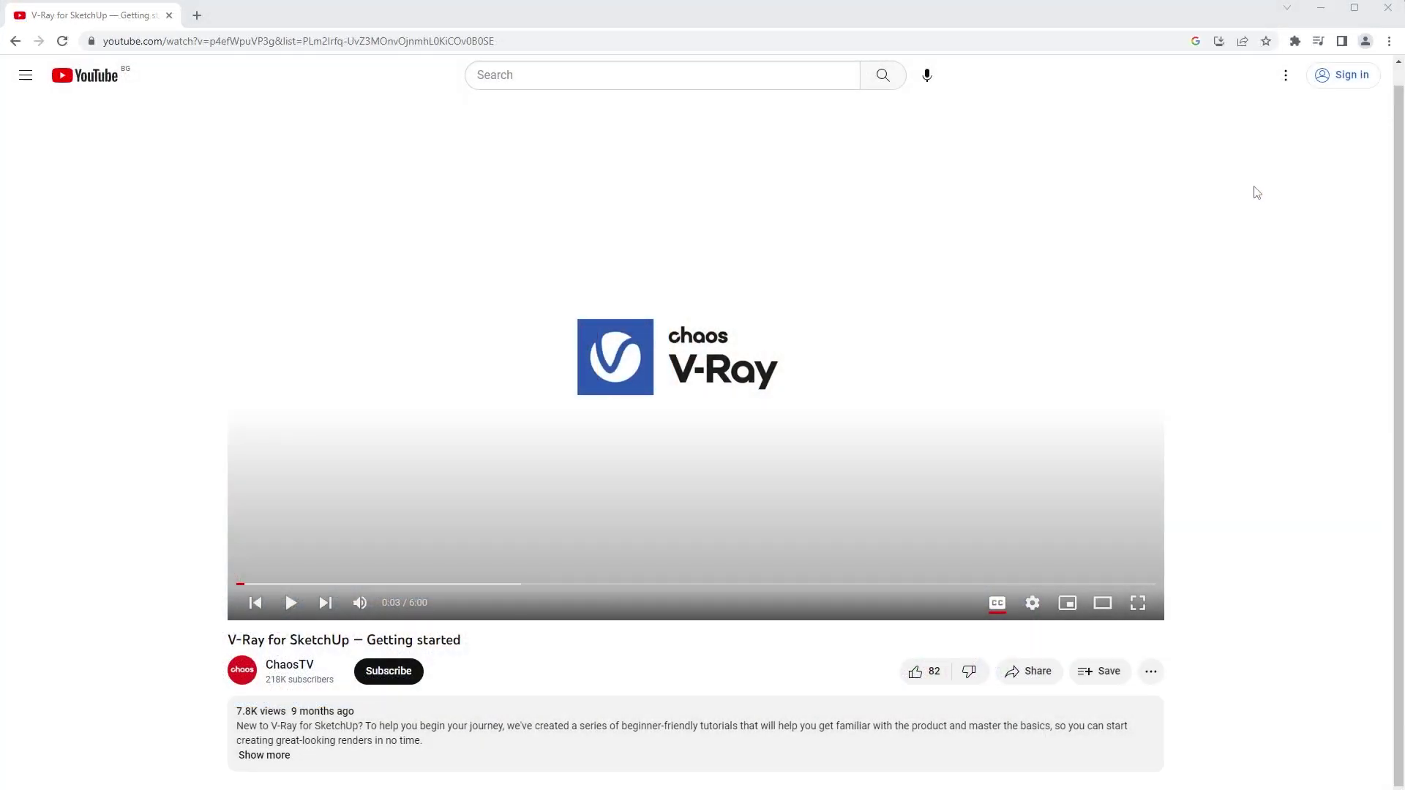
- Expand the getting-started video's description to reveal the practice-scene download link
{"action": "left_click", "coordinate": [263, 755]}
{"action": "scroll", "coordinate": [249, 760], "scroll_direction": "down", "scroll_amount": 3}
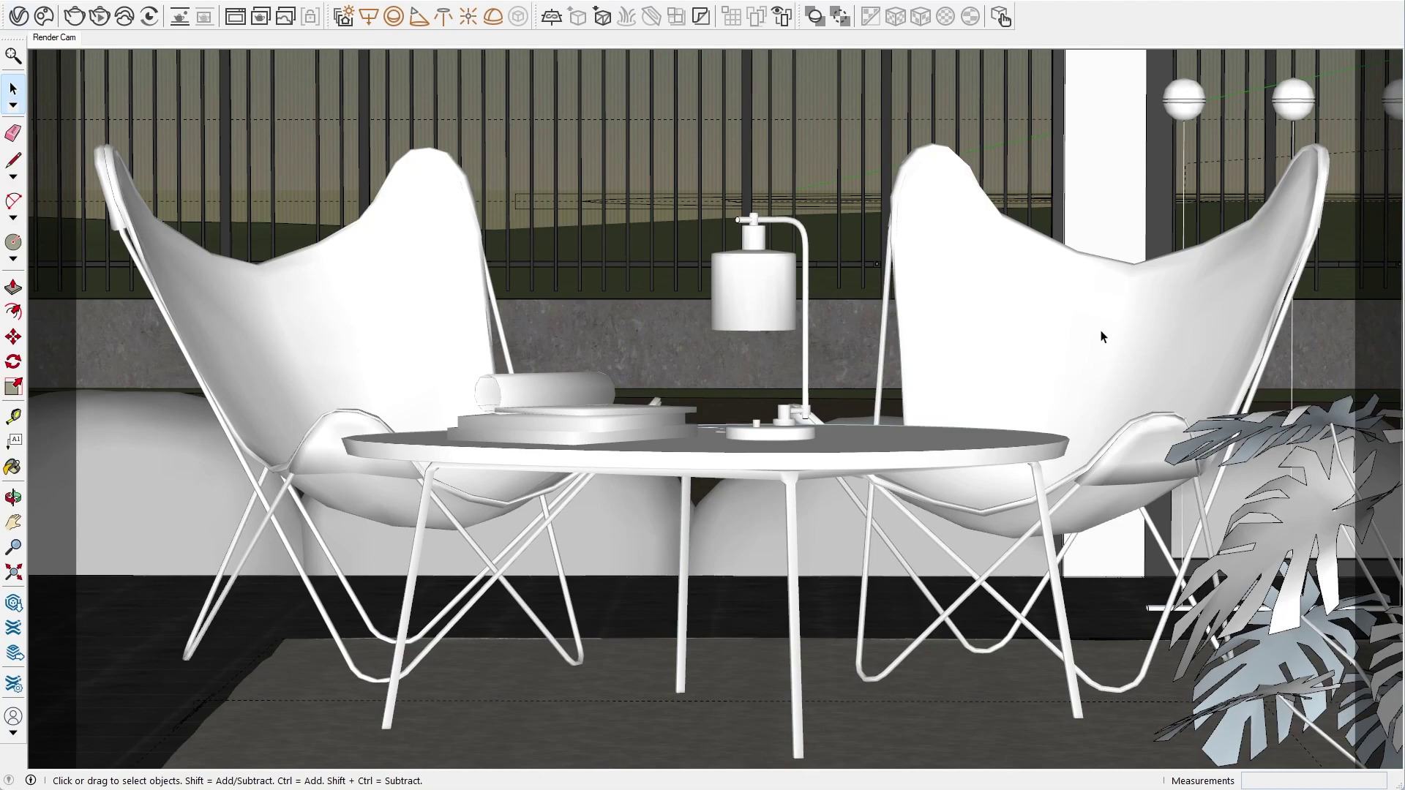
- Open the V-Ray Asset Editor and add a Back to Beauty render element
{"action": "left_click", "coordinate": [19, 18]}
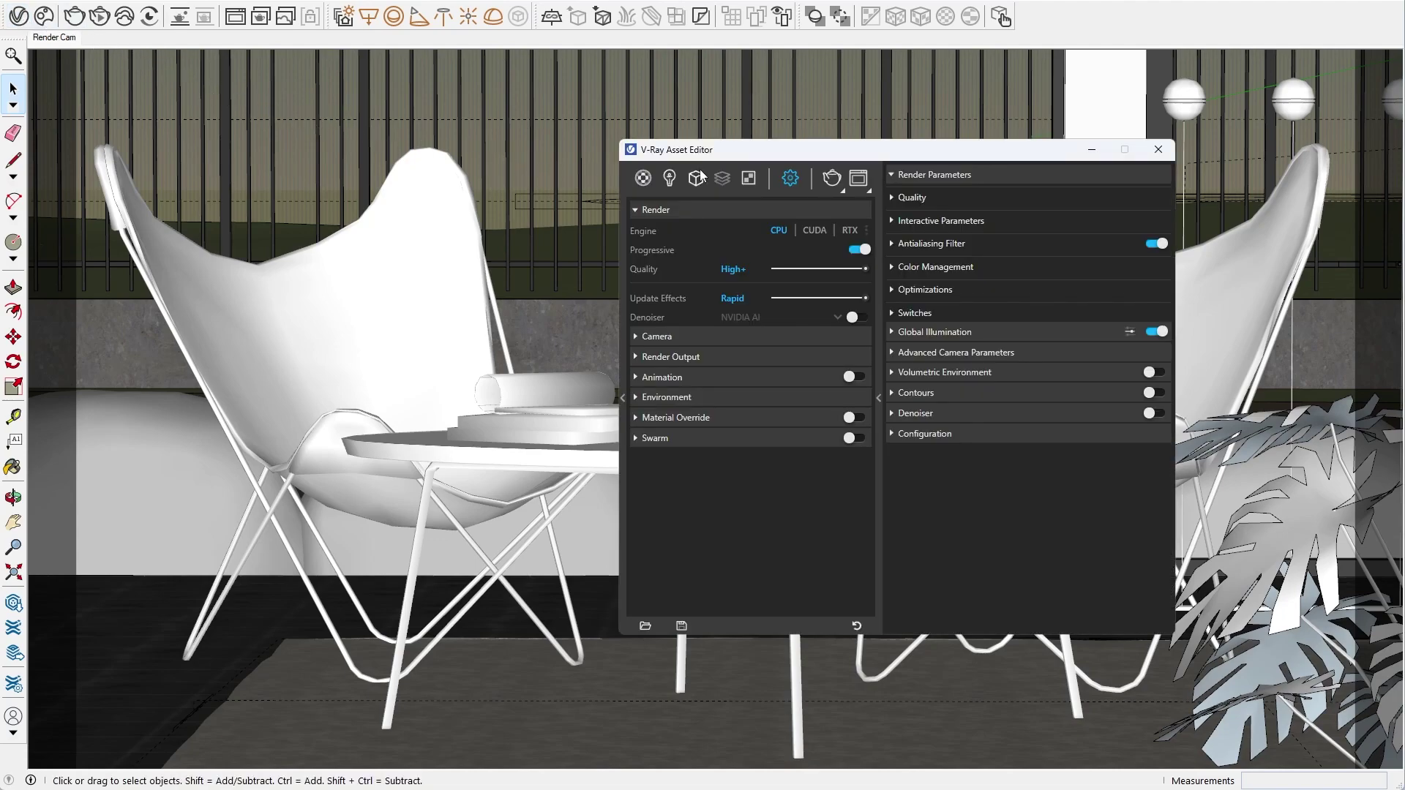
{"action": "left_click", "coordinate": [723, 178]}
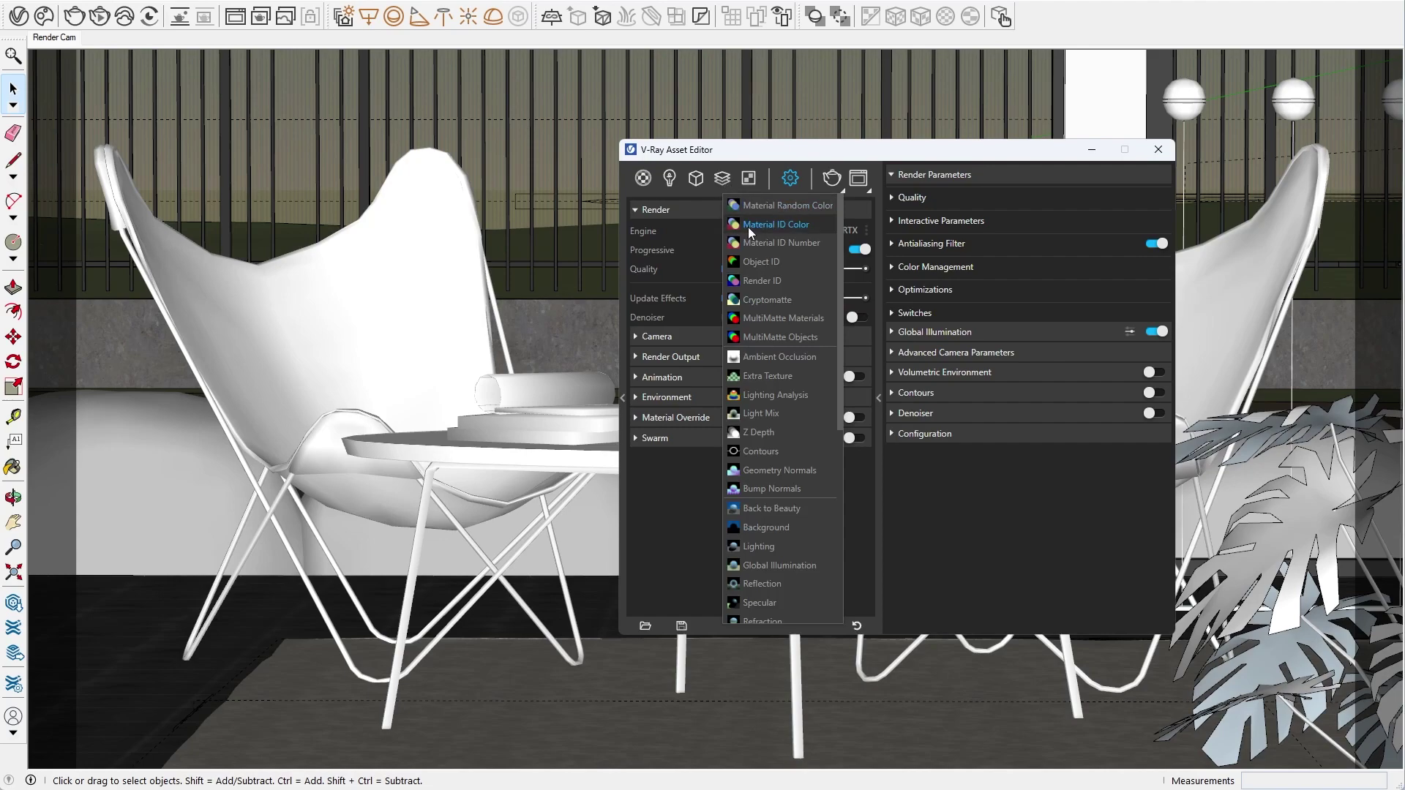
{"action": "left_click", "coordinate": [772, 512]}
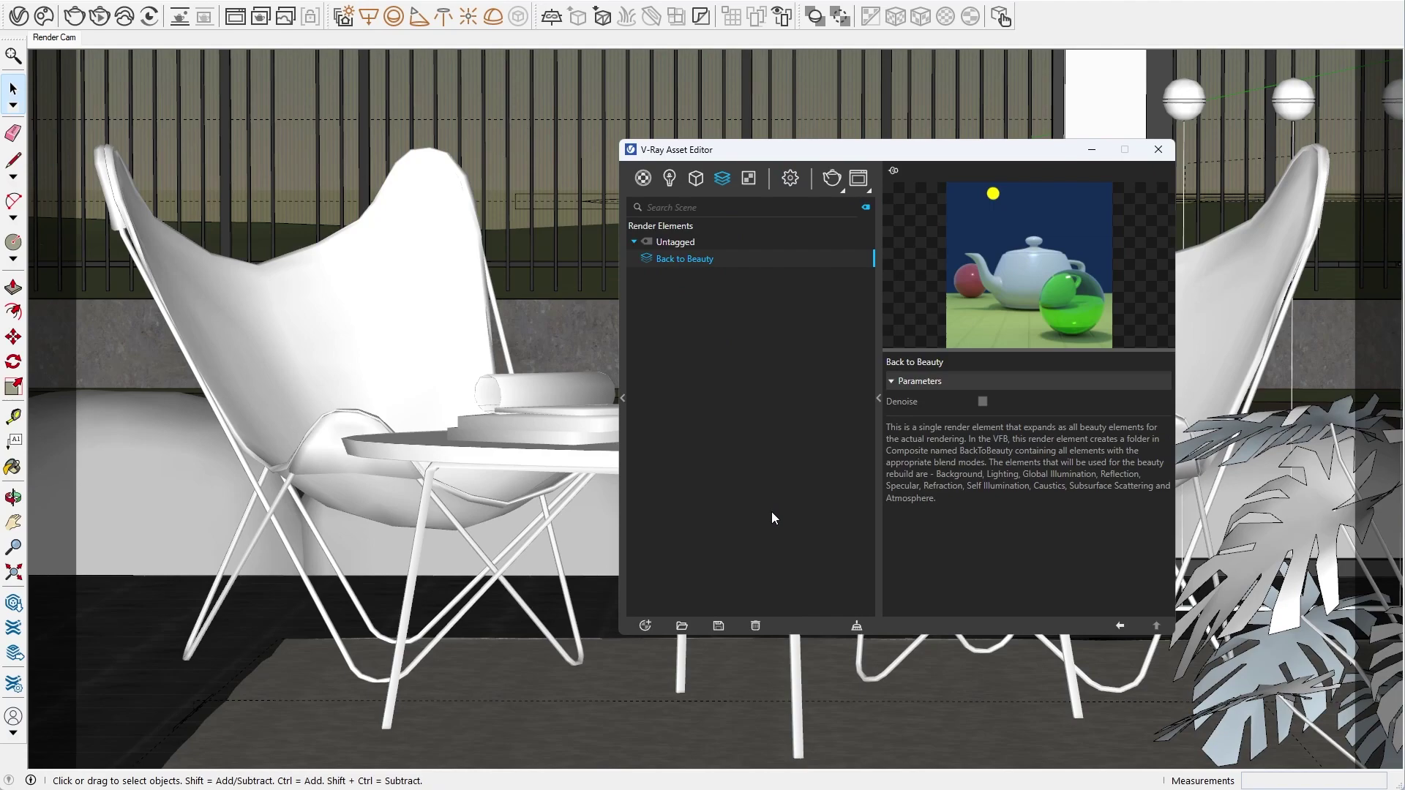
- Add a Cryptomatte render element with ID Type set to Material Name
{"action": "left_click", "coordinate": [723, 177]}
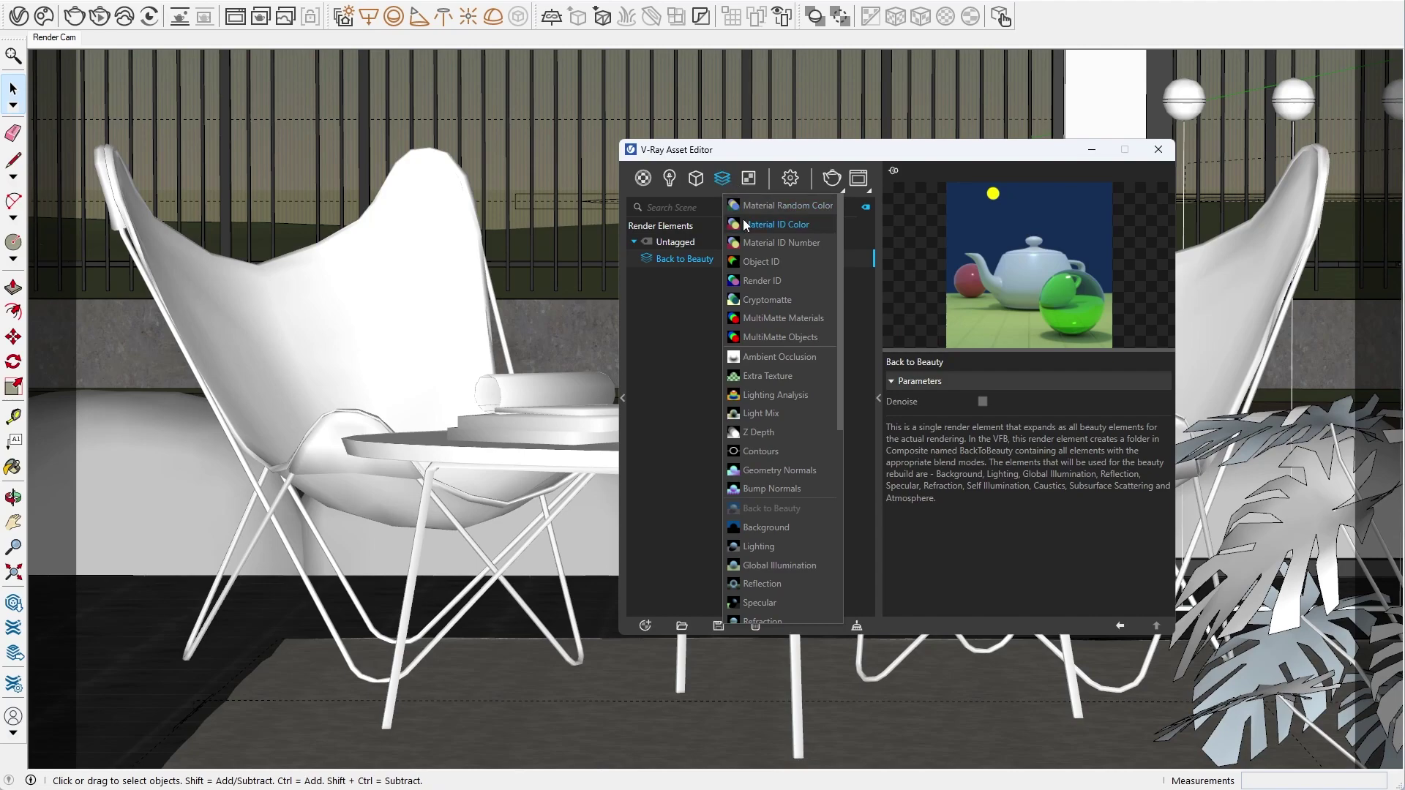
{"action": "left_click", "coordinate": [753, 300]}
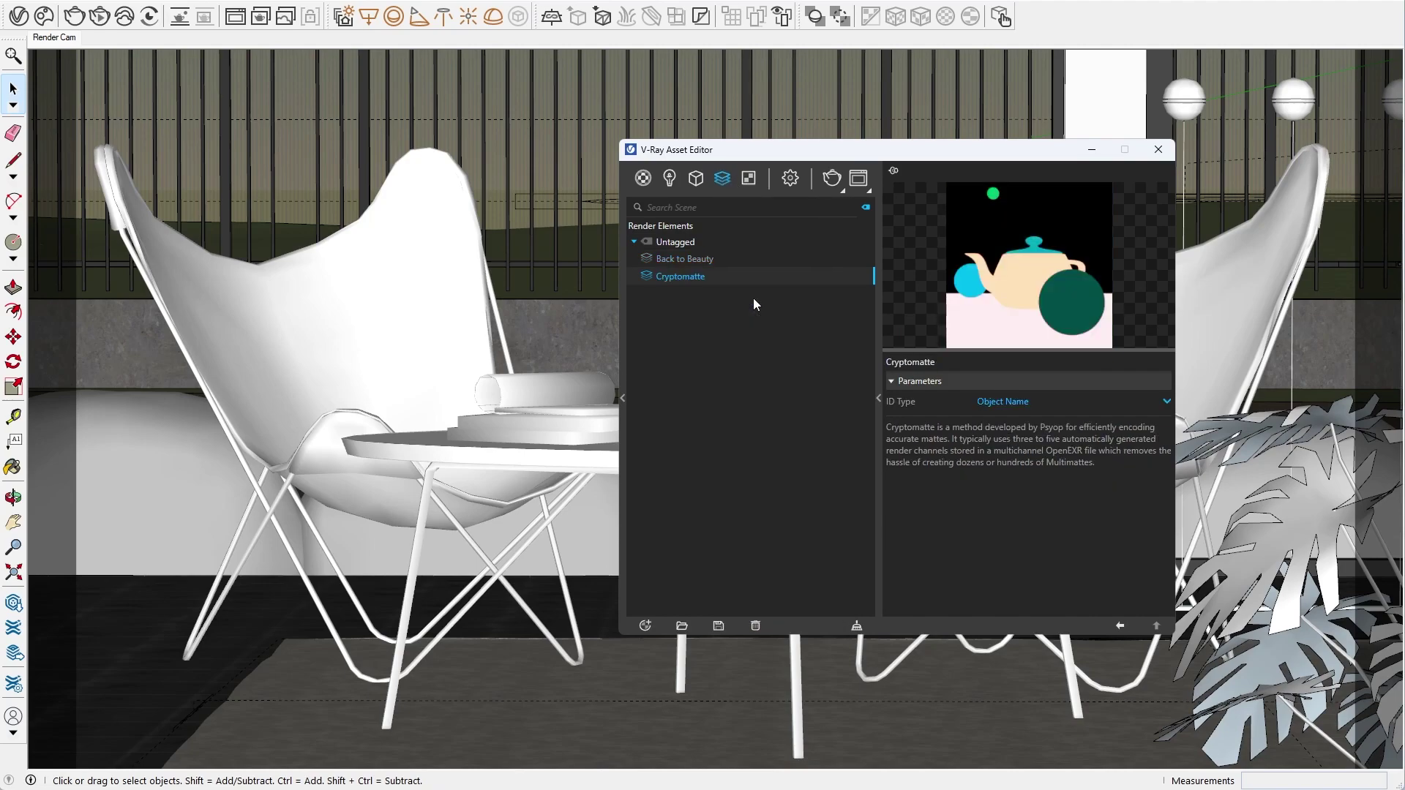
{"action": "left_click", "coordinate": [1164, 402]}
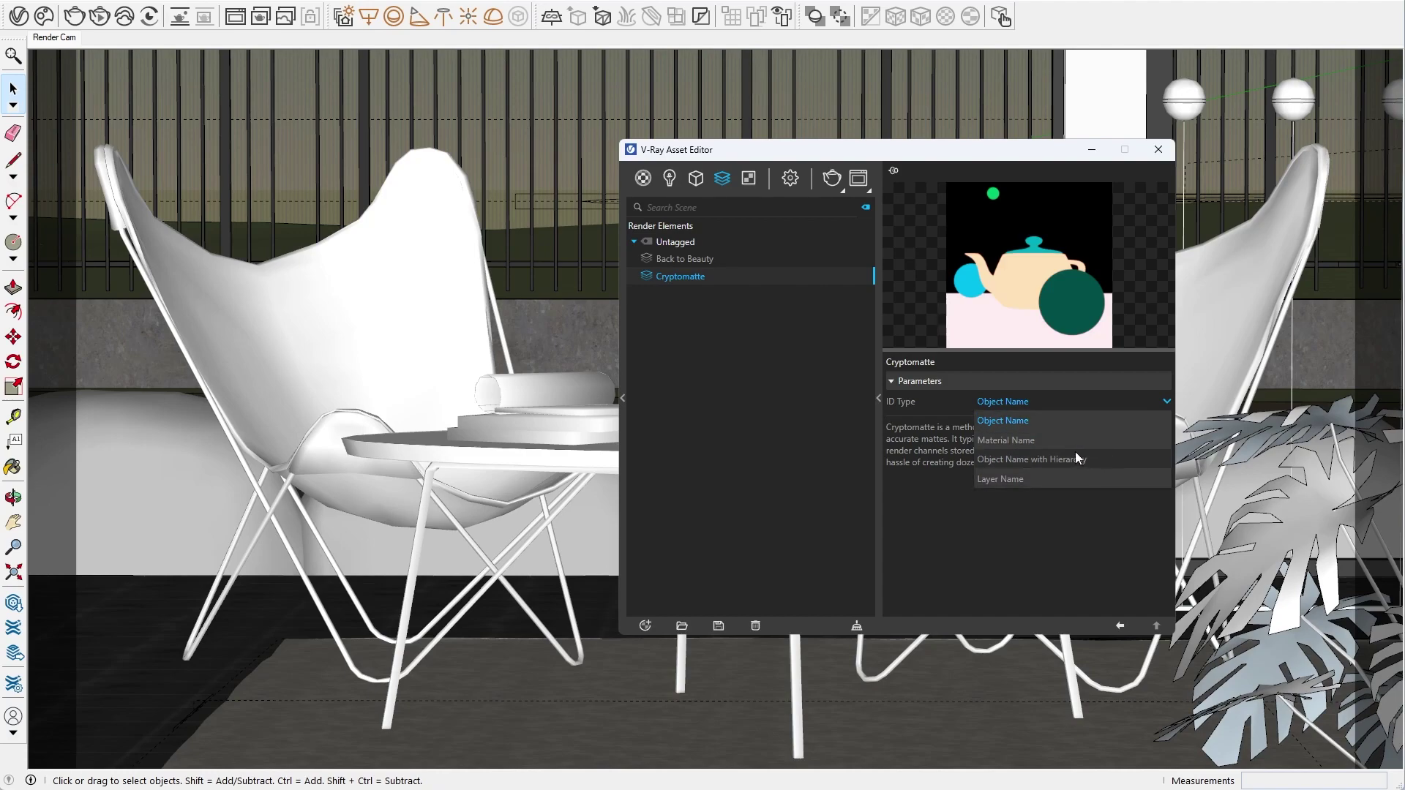
{"action": "left_click", "coordinate": [1050, 443]}
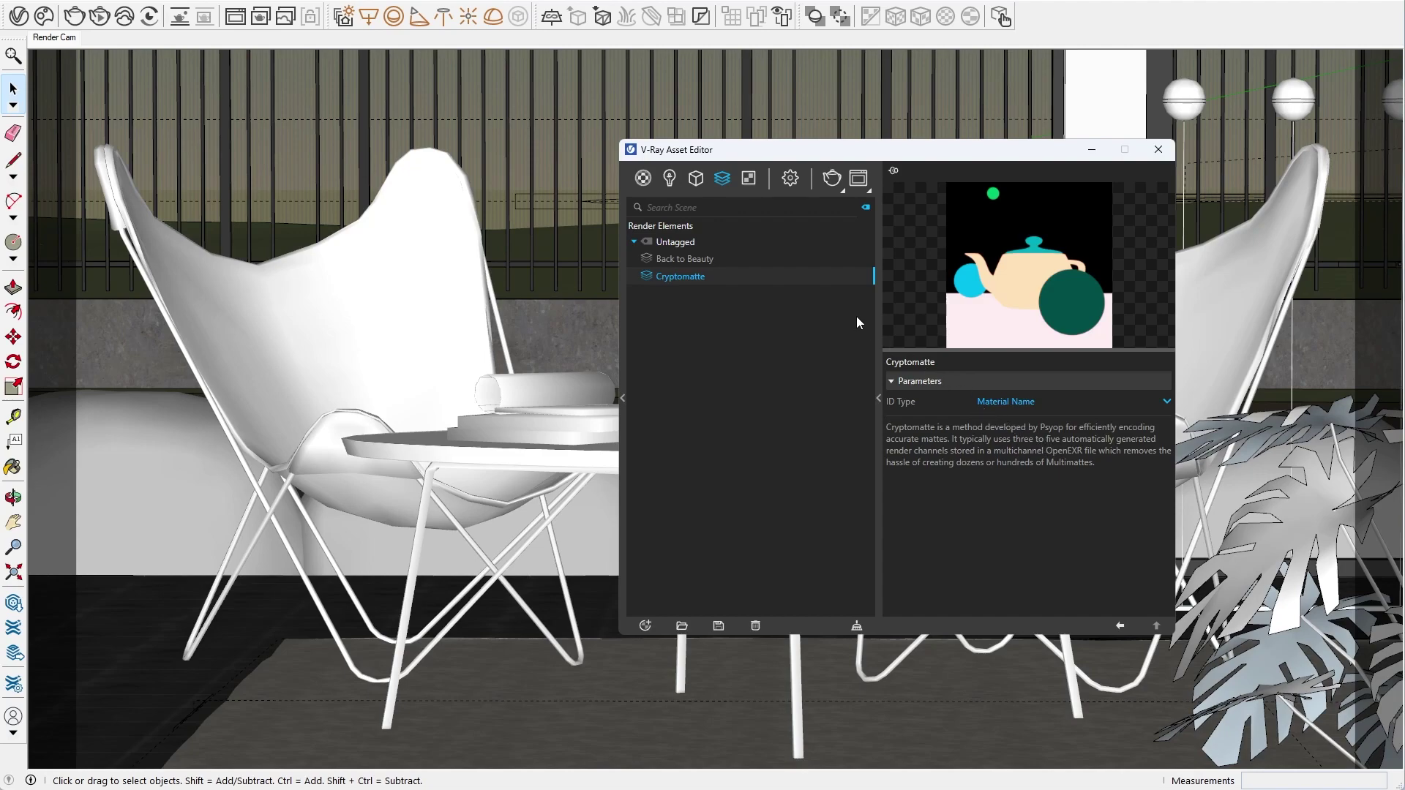
- Add a Light Mix element grouped by Group Instances and render the patio
{"action": "left_click", "coordinate": [721, 179]}
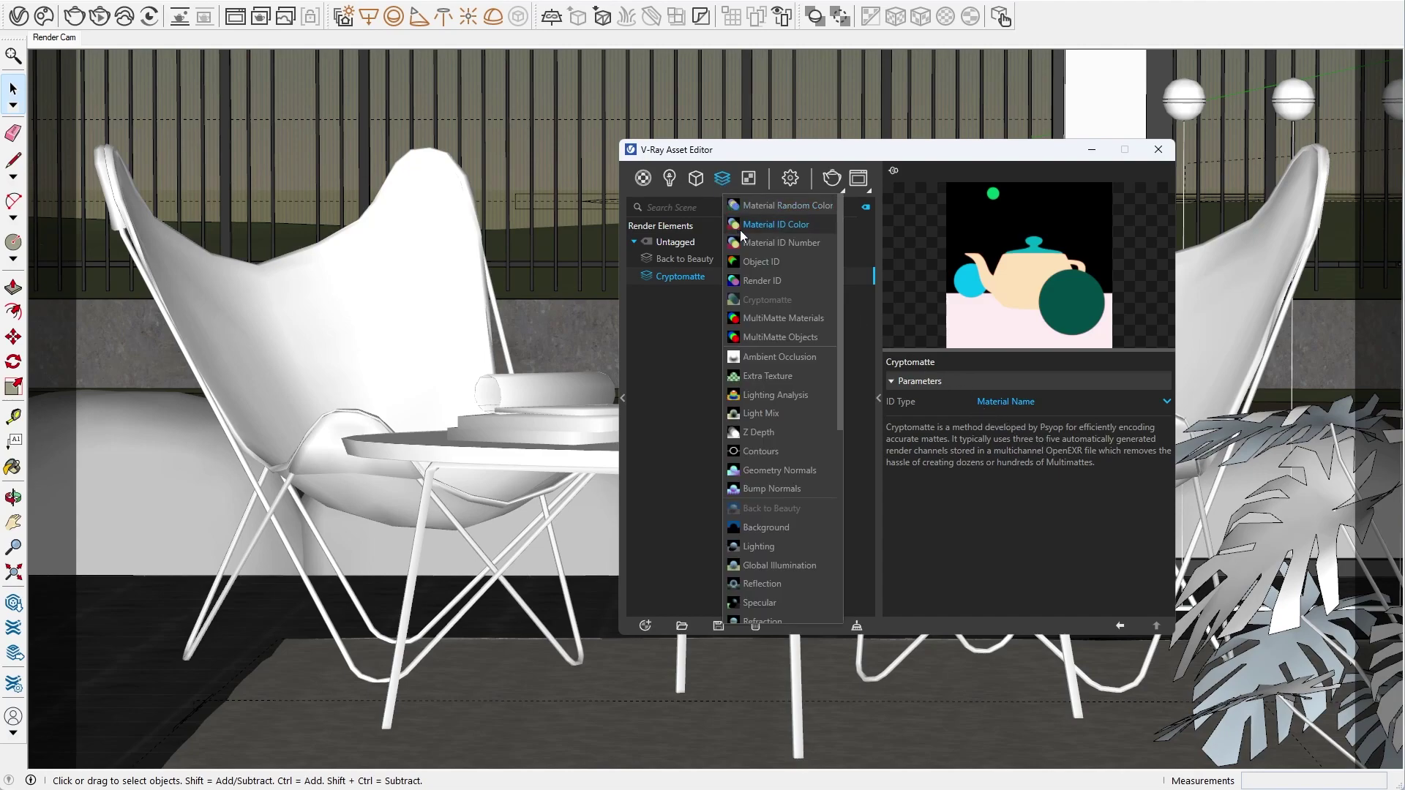
{"action": "left_click", "coordinate": [757, 413]}
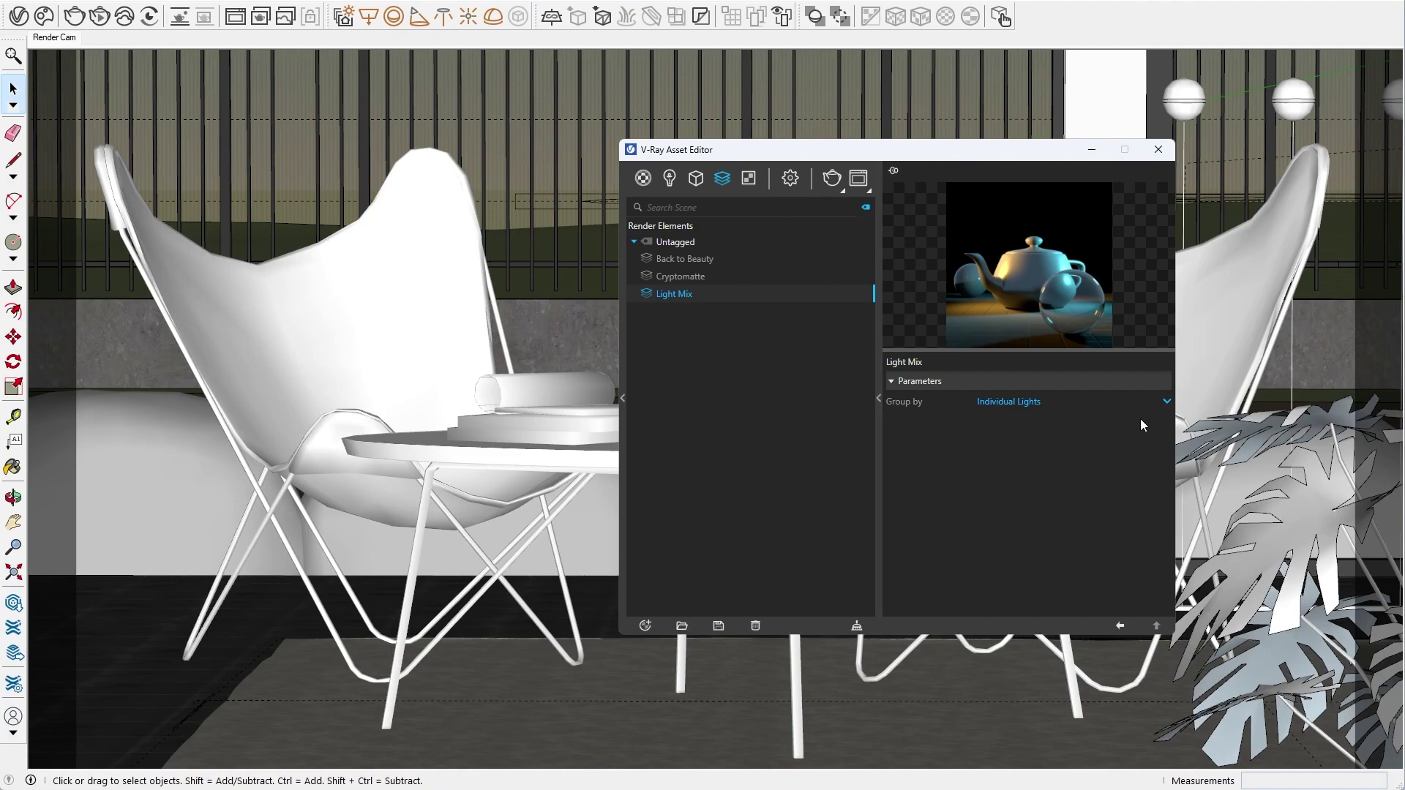
{"action": "left_click", "coordinate": [1165, 401]}
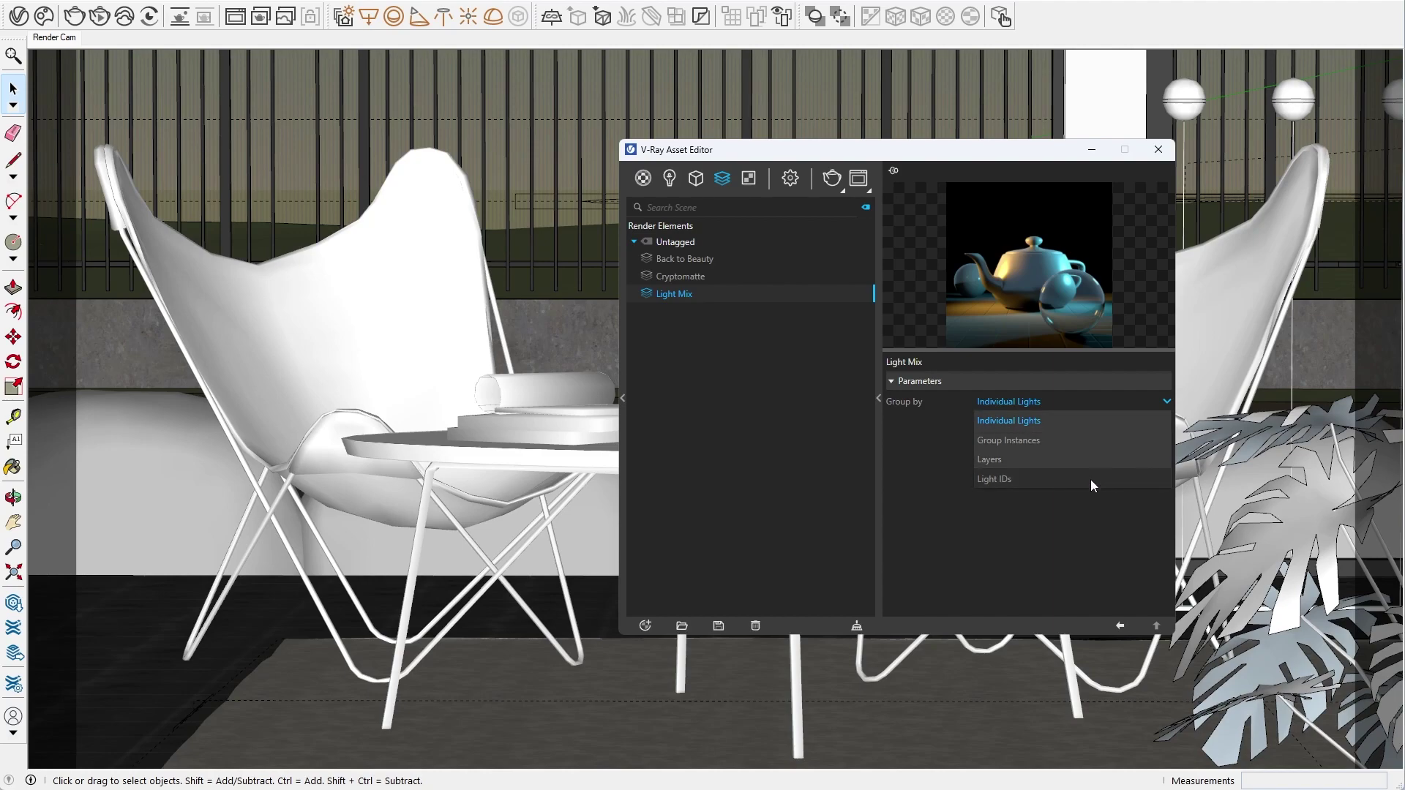
{"action": "left_click", "coordinate": [1054, 444]}
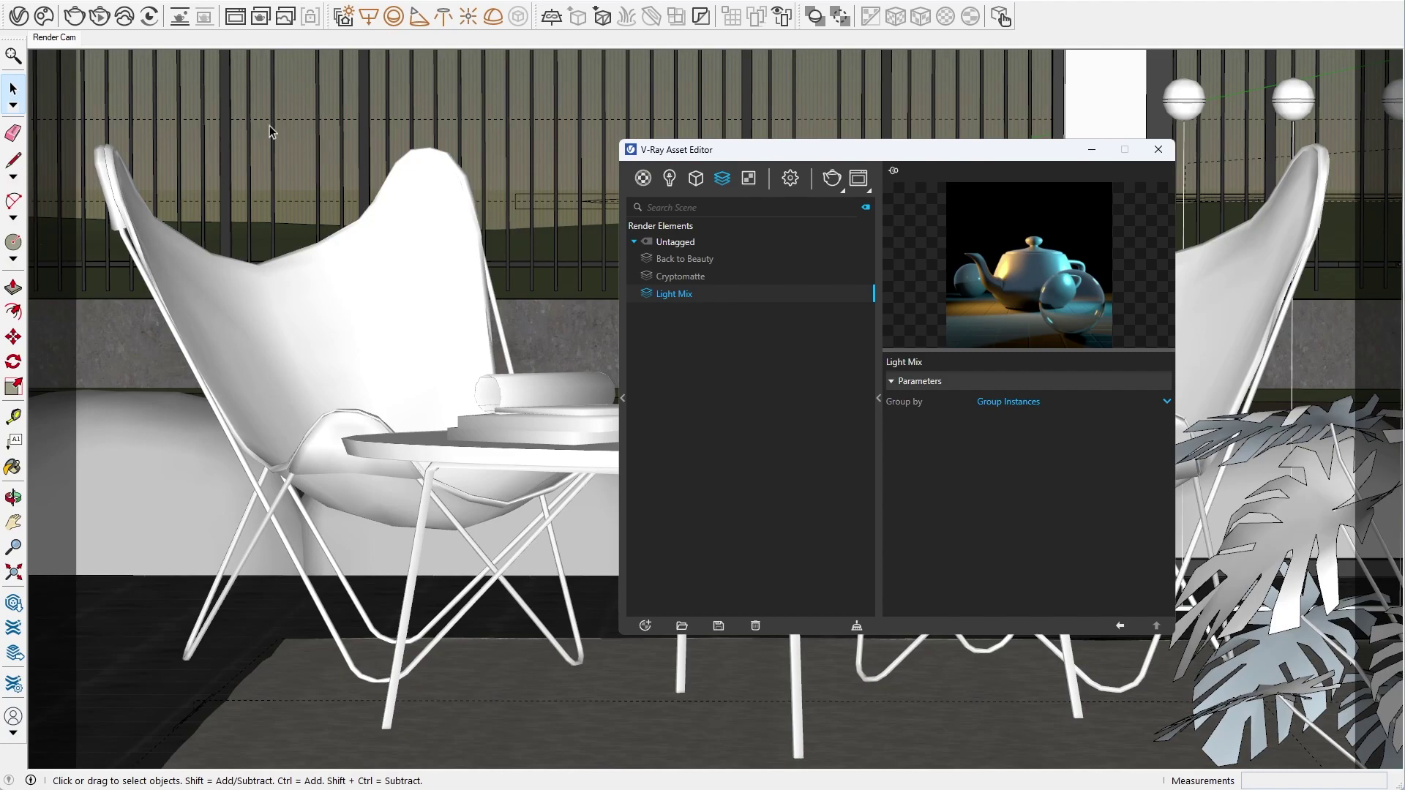
{"action": "left_click", "coordinate": [82, 20]}
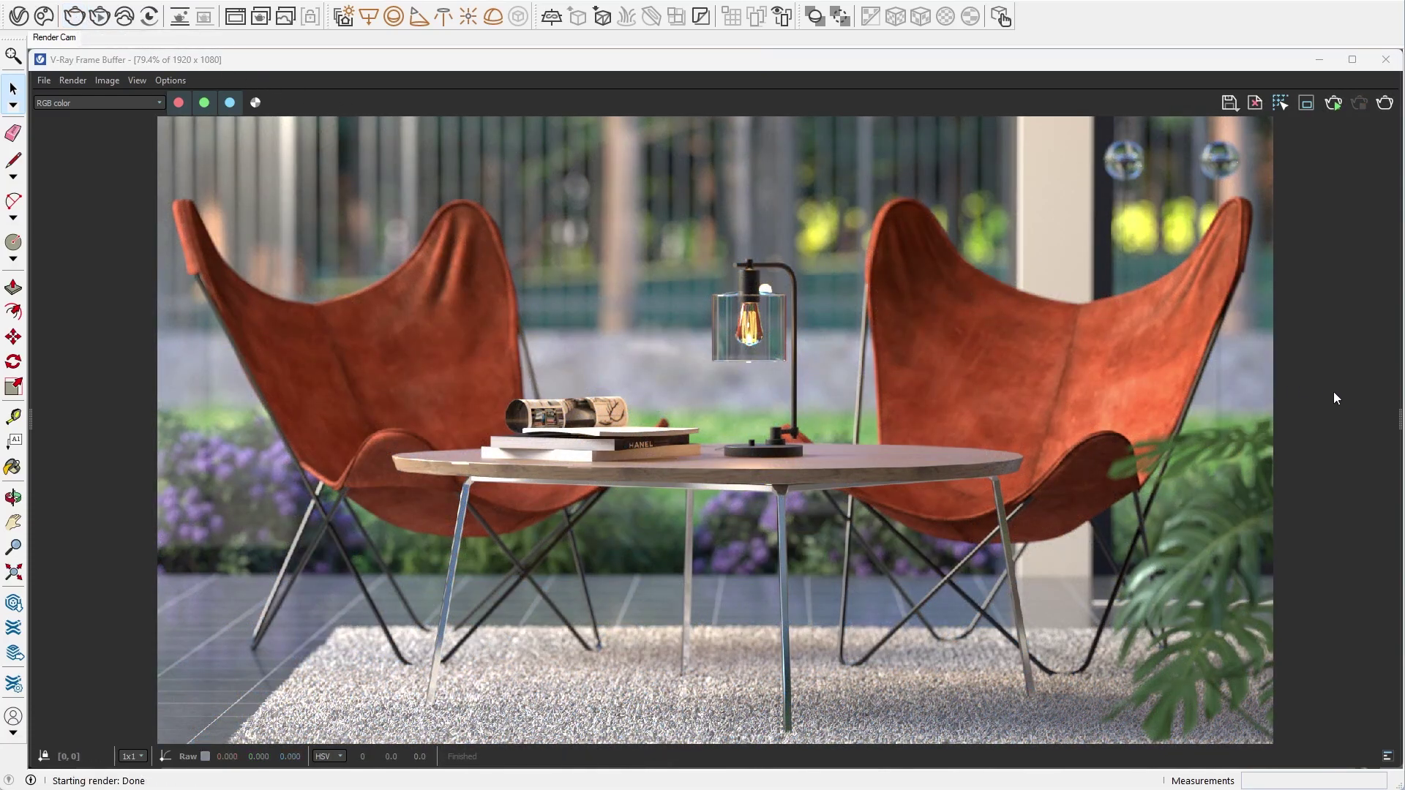
- Add a White Balance layer and lower its temperature from 6500 to 5800
{"action": "left_click_drag", "start_coordinate": [1391, 415], "coordinate": [1158, 415]}
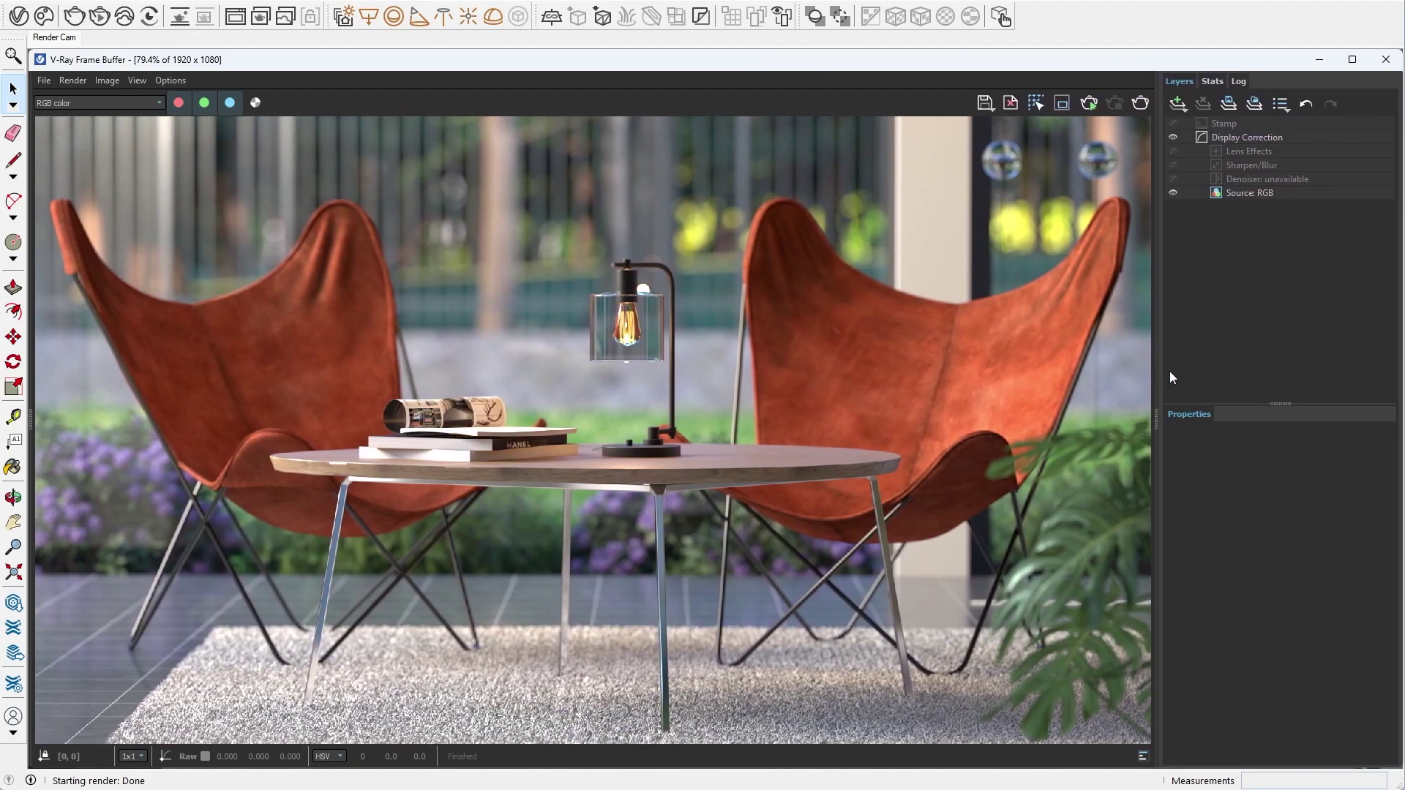
{"action": "left_click", "coordinate": [1180, 106]}
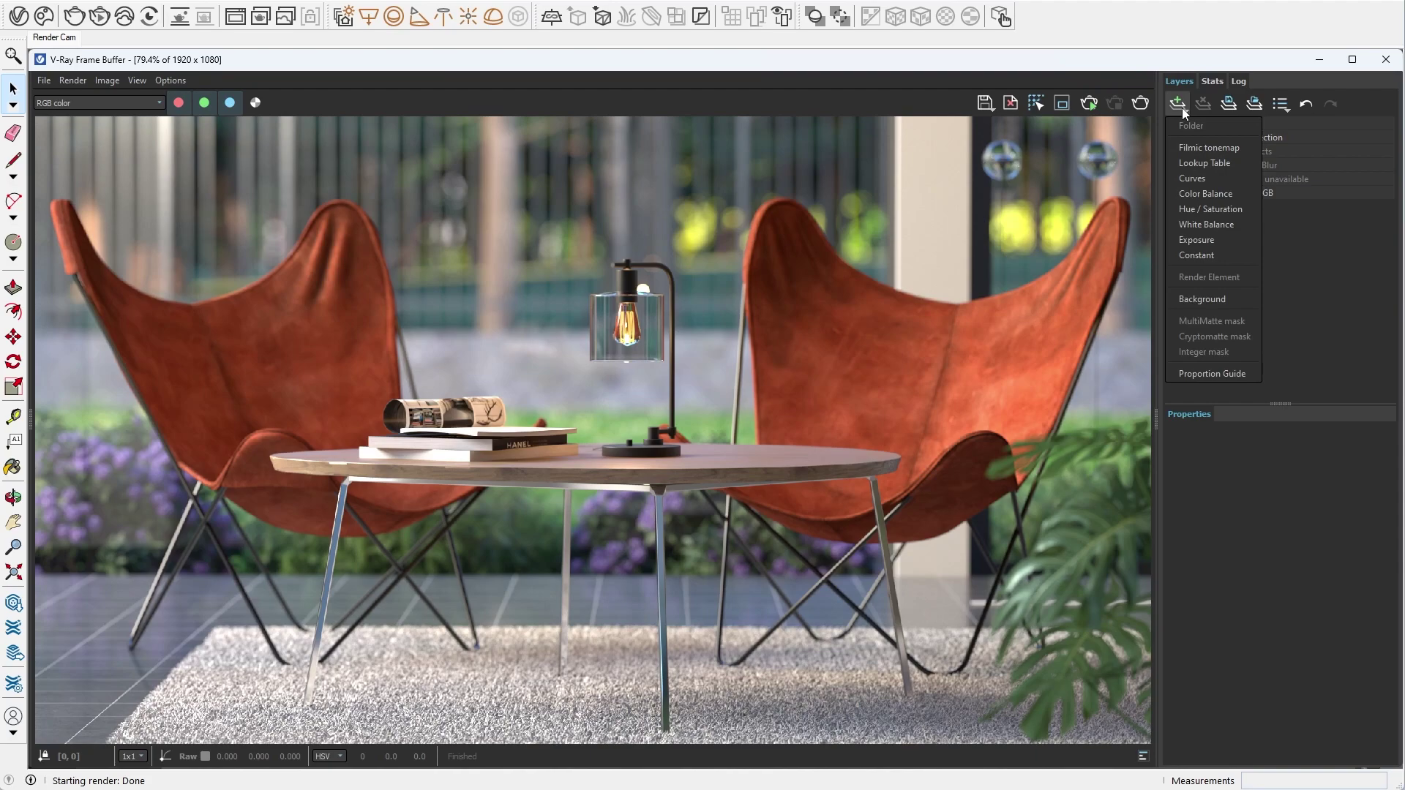
{"action": "left_click", "coordinate": [1188, 224]}
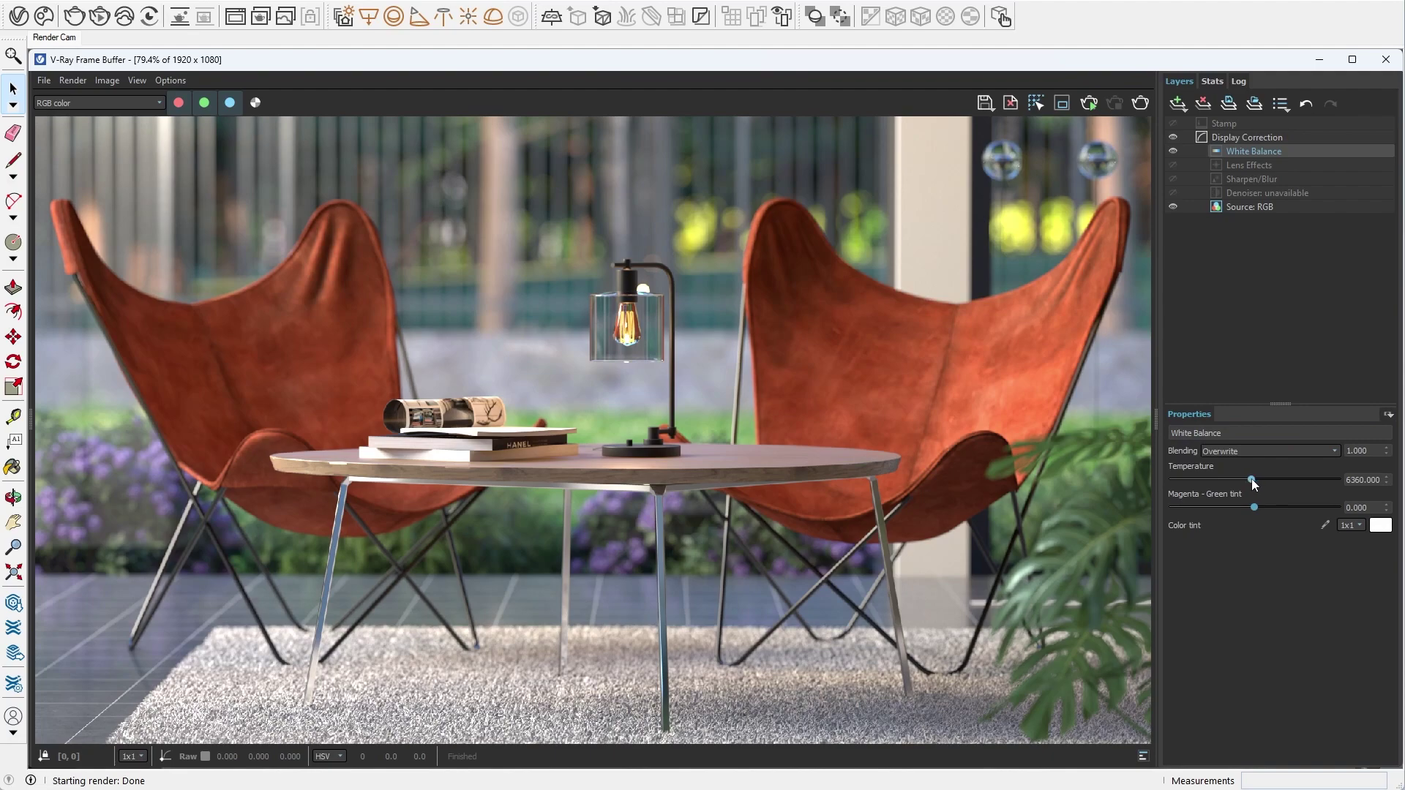
{"action": "left_click_drag", "start_coordinate": [1251, 479], "coordinate": [1238, 480]}
{"action": "left_click_drag", "start_coordinate": [1238, 480], "coordinate": [1239, 479]}
- Add a Hue/Saturation layer with a Cryptomatte mask on the leather chair material
{"action": "left_click", "coordinate": [1179, 107]}
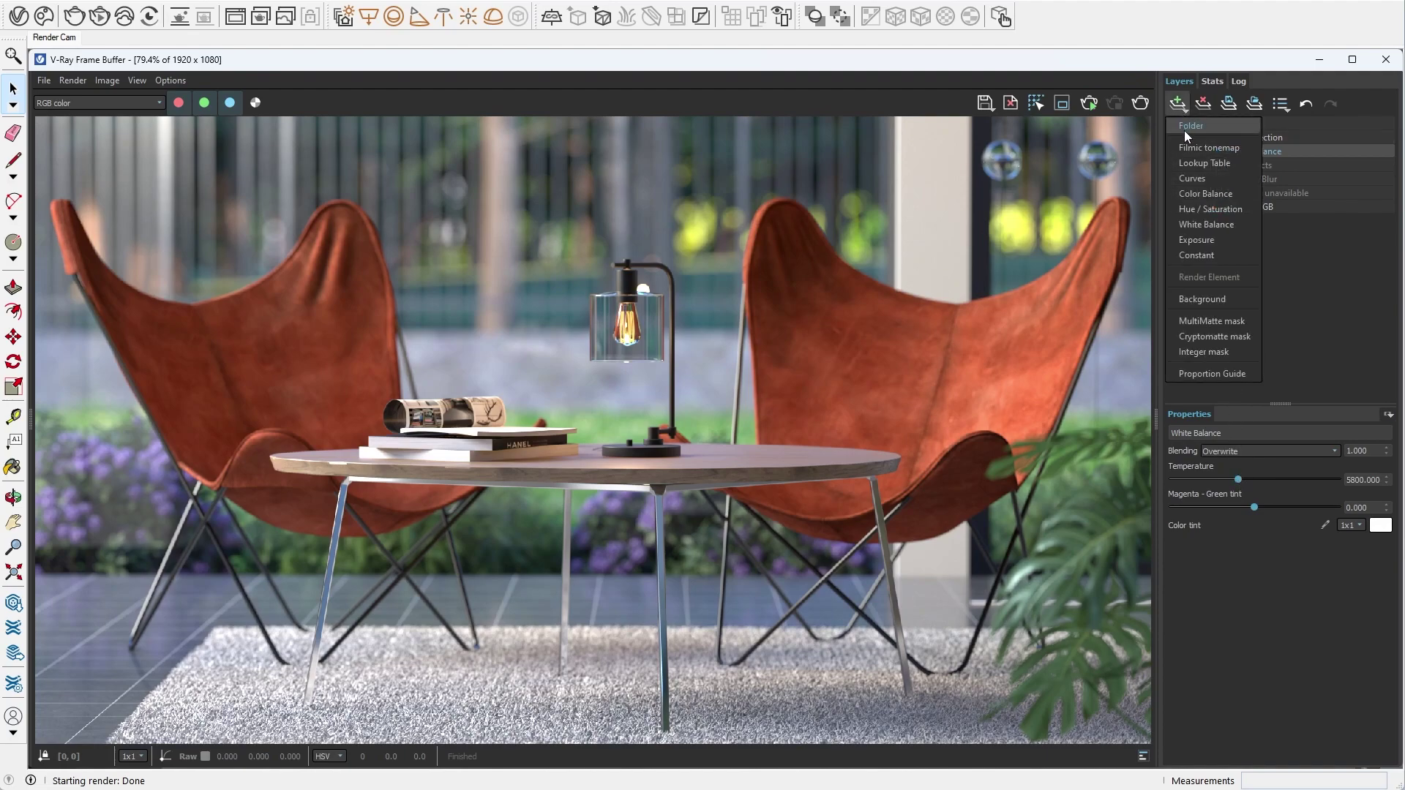
{"action": "left_click", "coordinate": [1186, 208]}
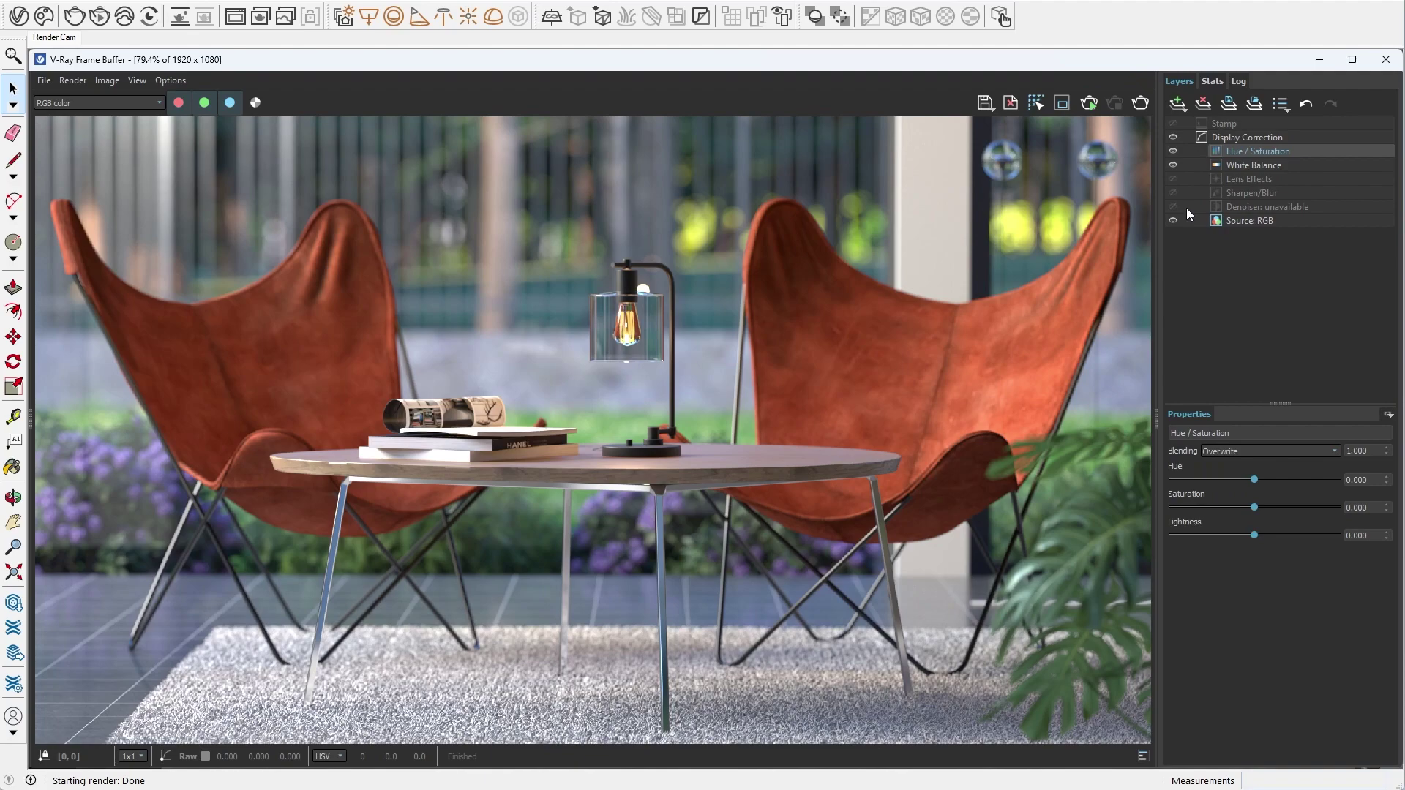
{"action": "right_click", "coordinate": [1276, 149]}
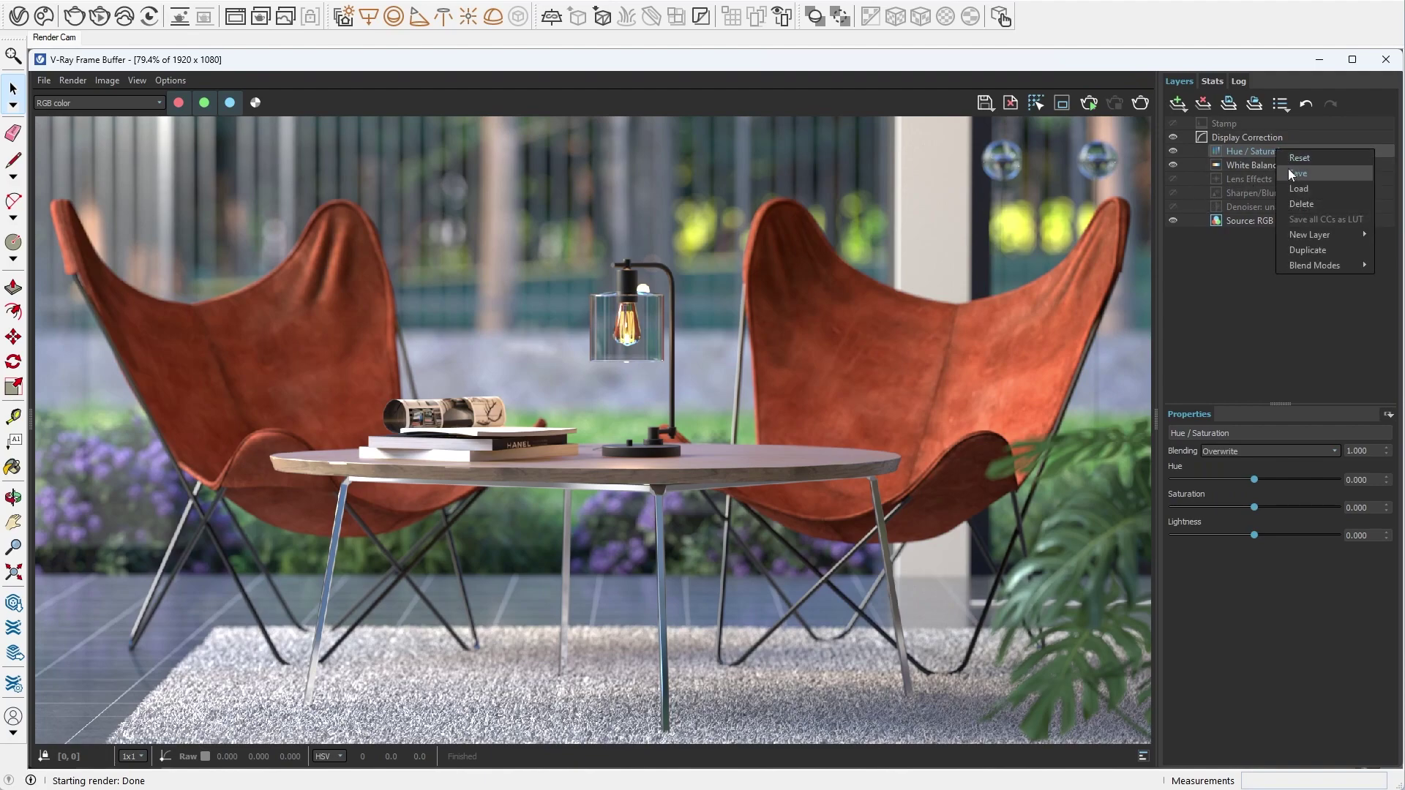
{"action": "mouse_move", "coordinate": [1310, 235]}
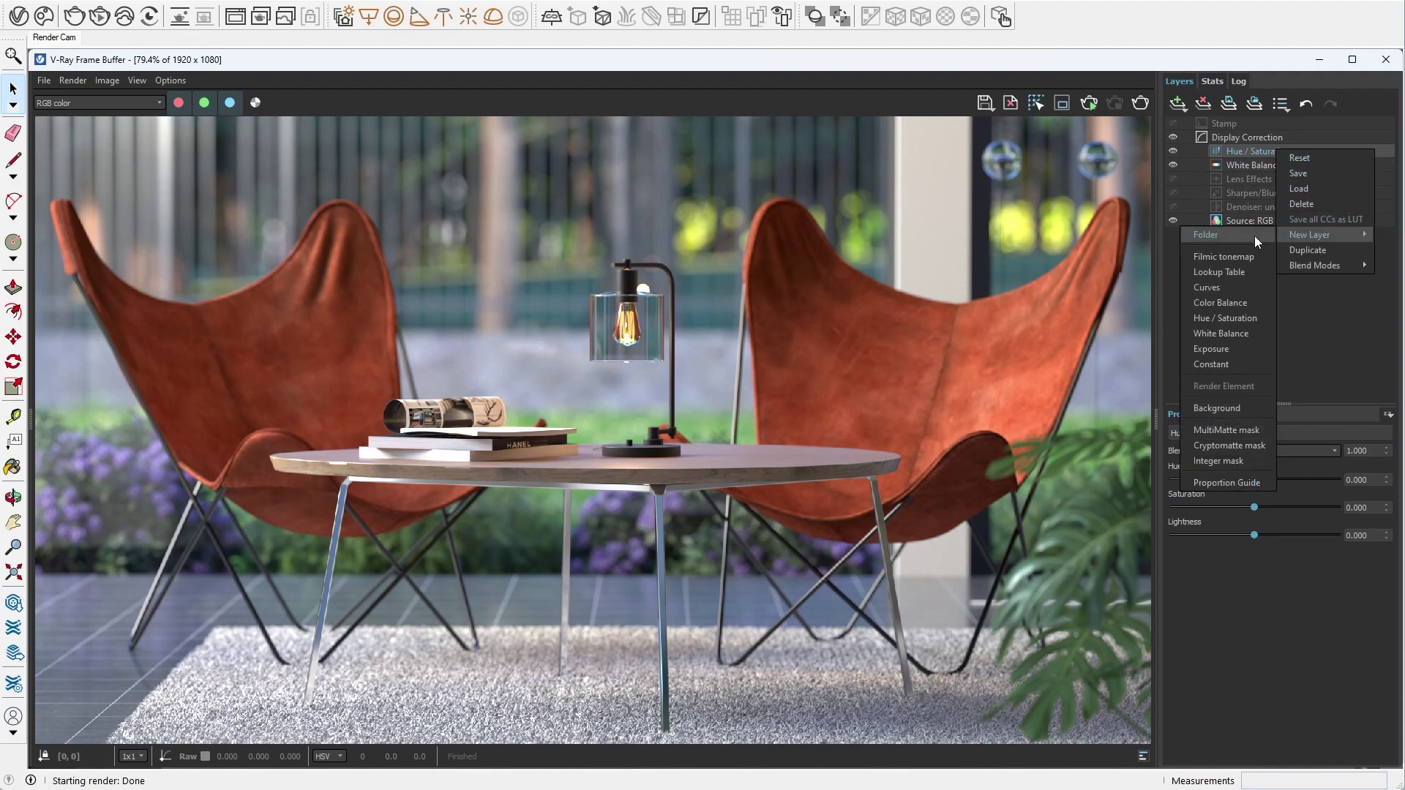
{"action": "left_click", "coordinate": [1219, 443]}
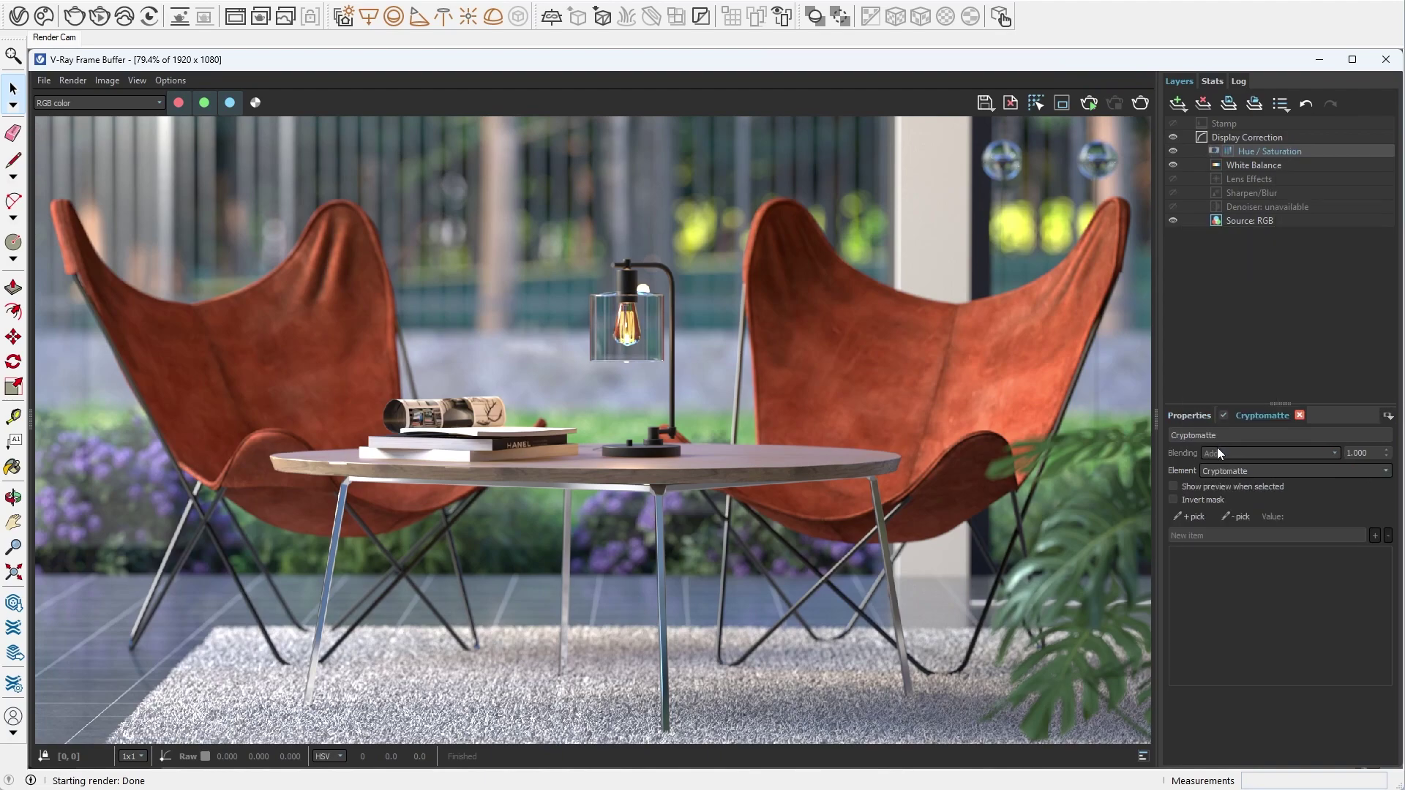
{"action": "left_click", "coordinate": [1198, 516]}
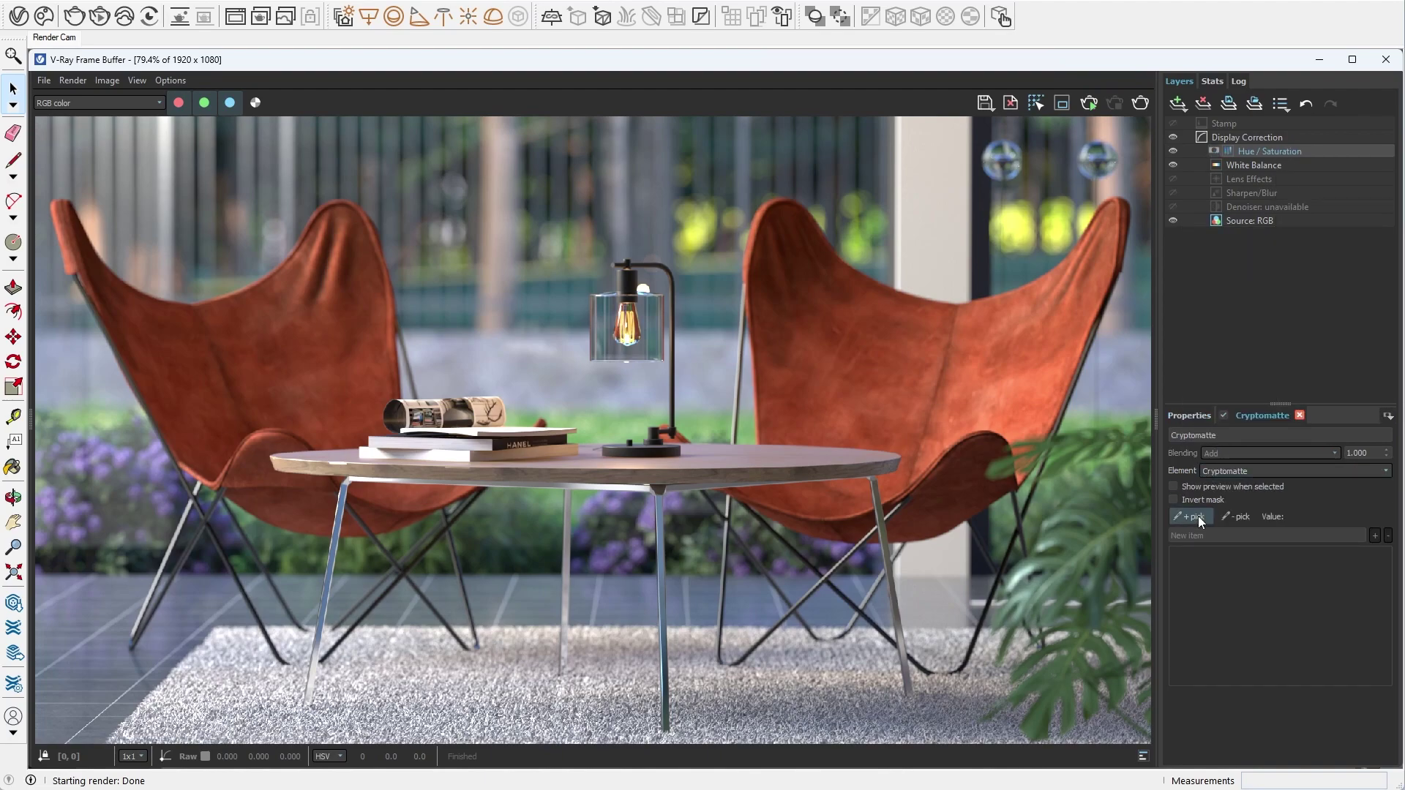
{"action": "left_click", "coordinate": [890, 385]}
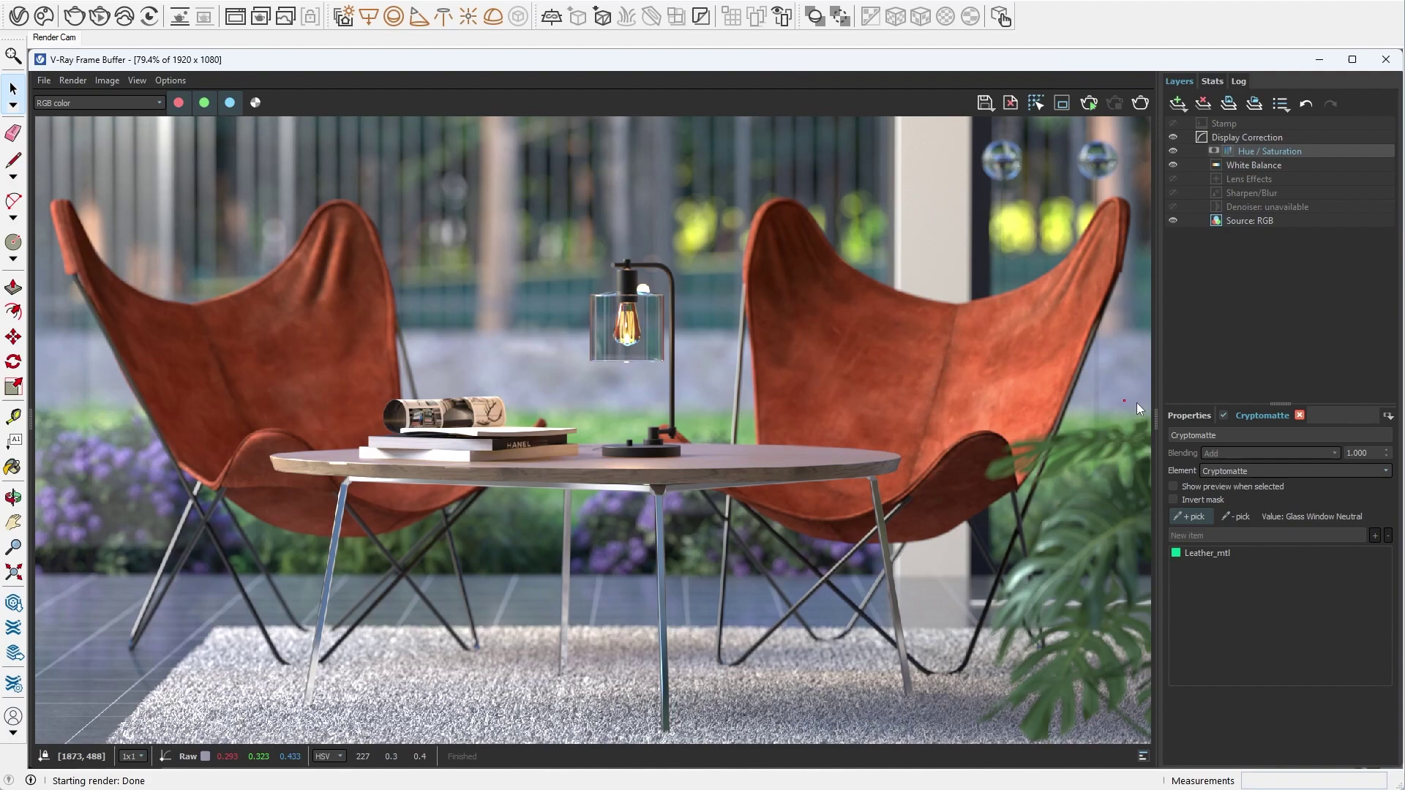
{"action": "left_click", "coordinate": [1182, 415]}
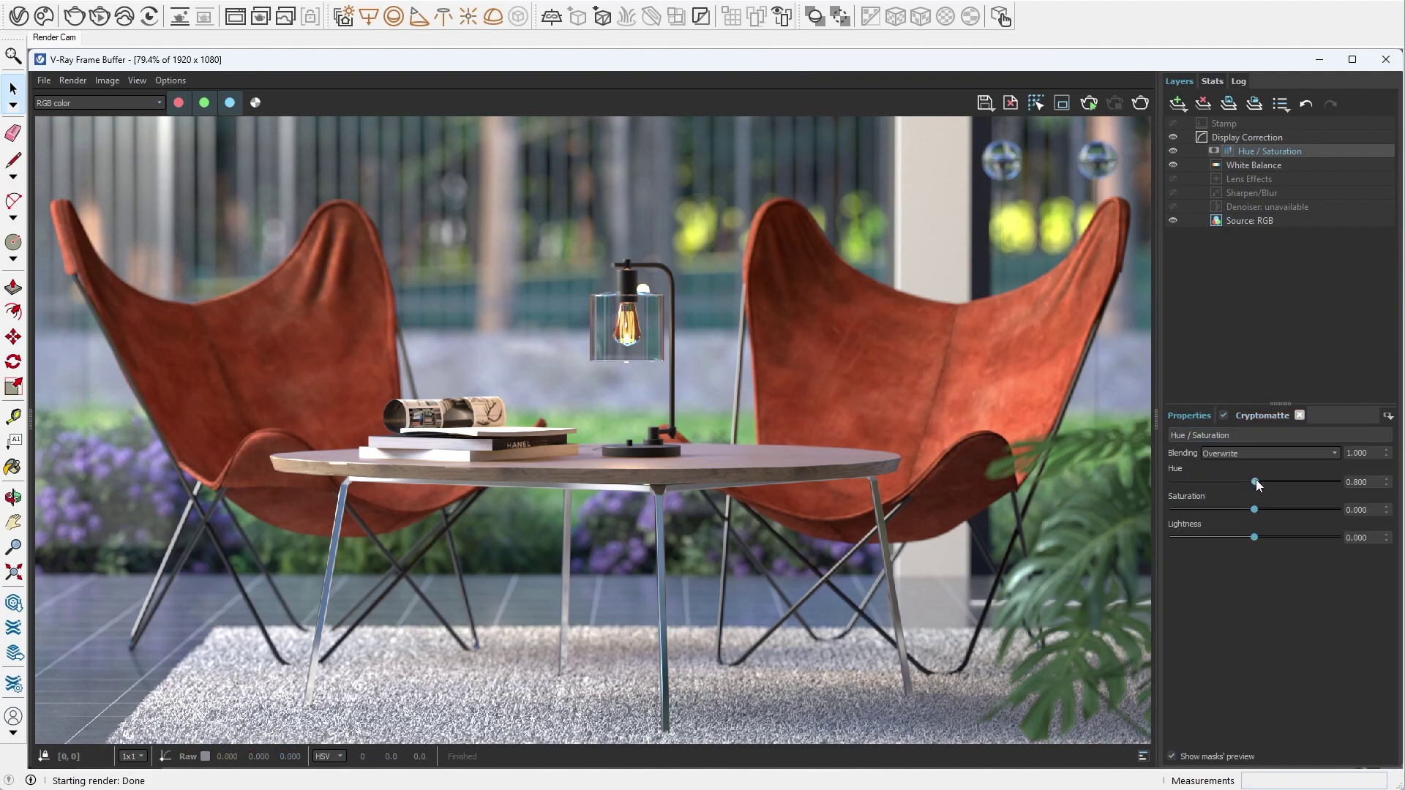
- Set the layer's hue to 0 and saturation to -0.182
{"action": "left_click_drag", "start_coordinate": [1254, 482], "coordinate": [1207, 482]}
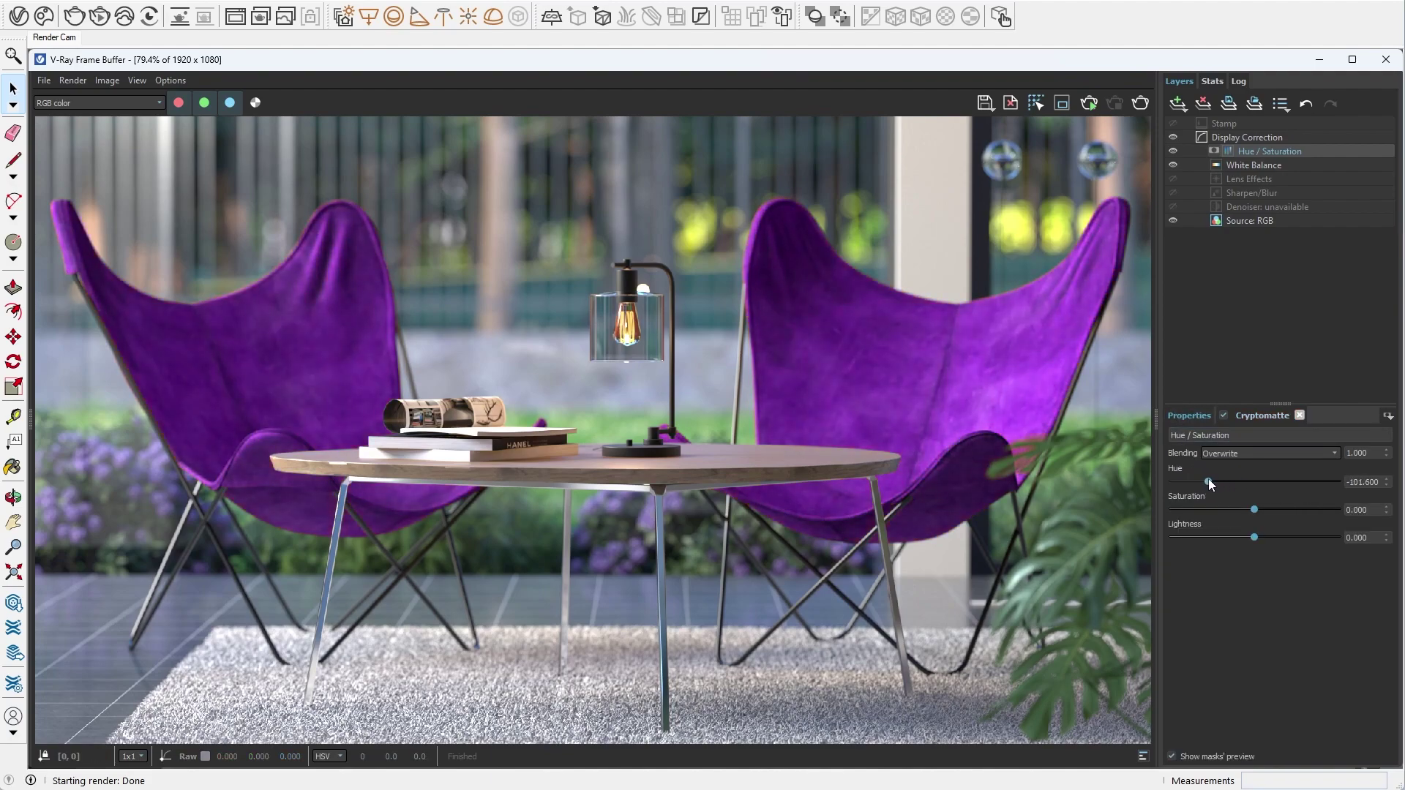
{"action": "left_click_drag", "start_coordinate": [1377, 482], "coordinate": [1323, 485]}
{"action": "type", "text": "0"}
{"action": "key", "text": "Return"}
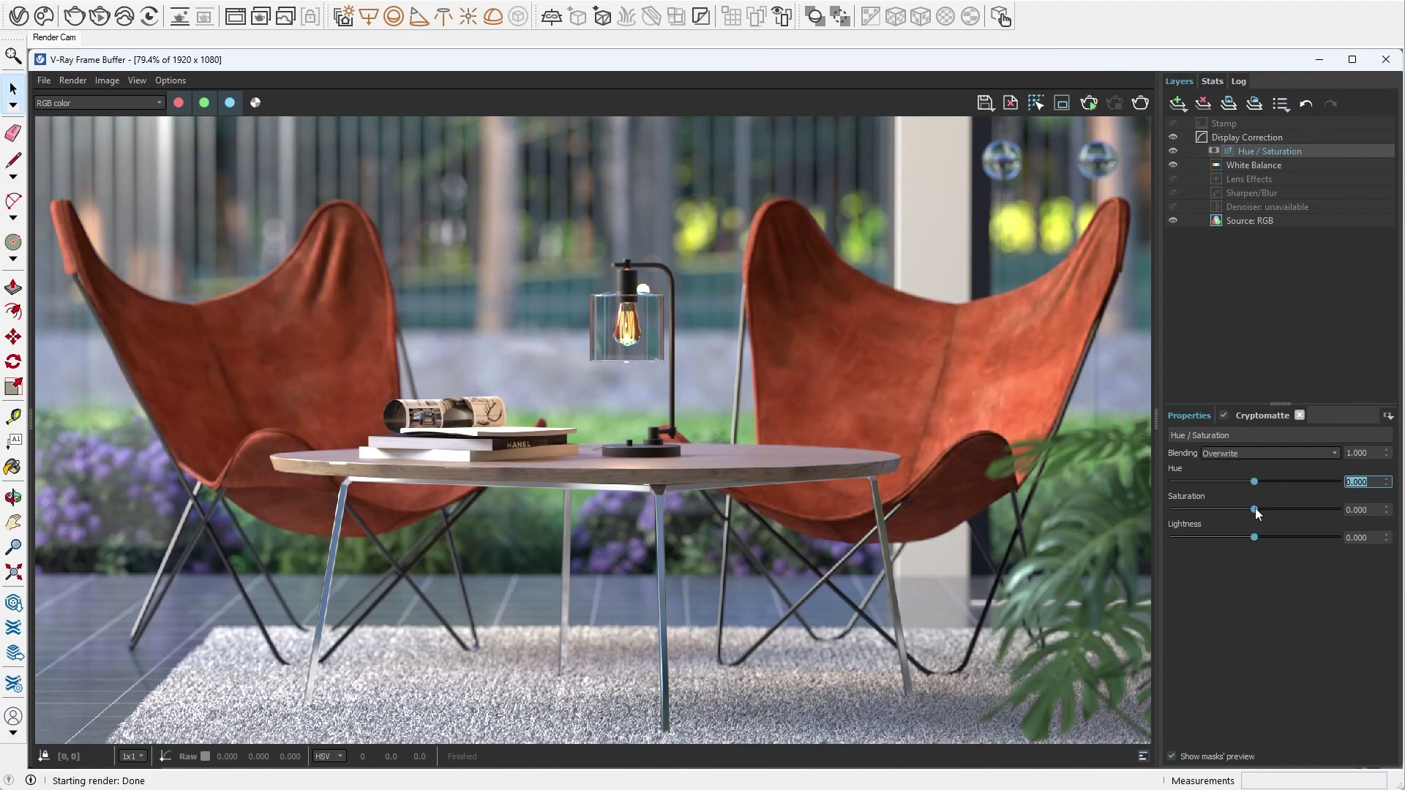
{"action": "left_click_drag", "start_coordinate": [1254, 510], "coordinate": [1242, 513]}
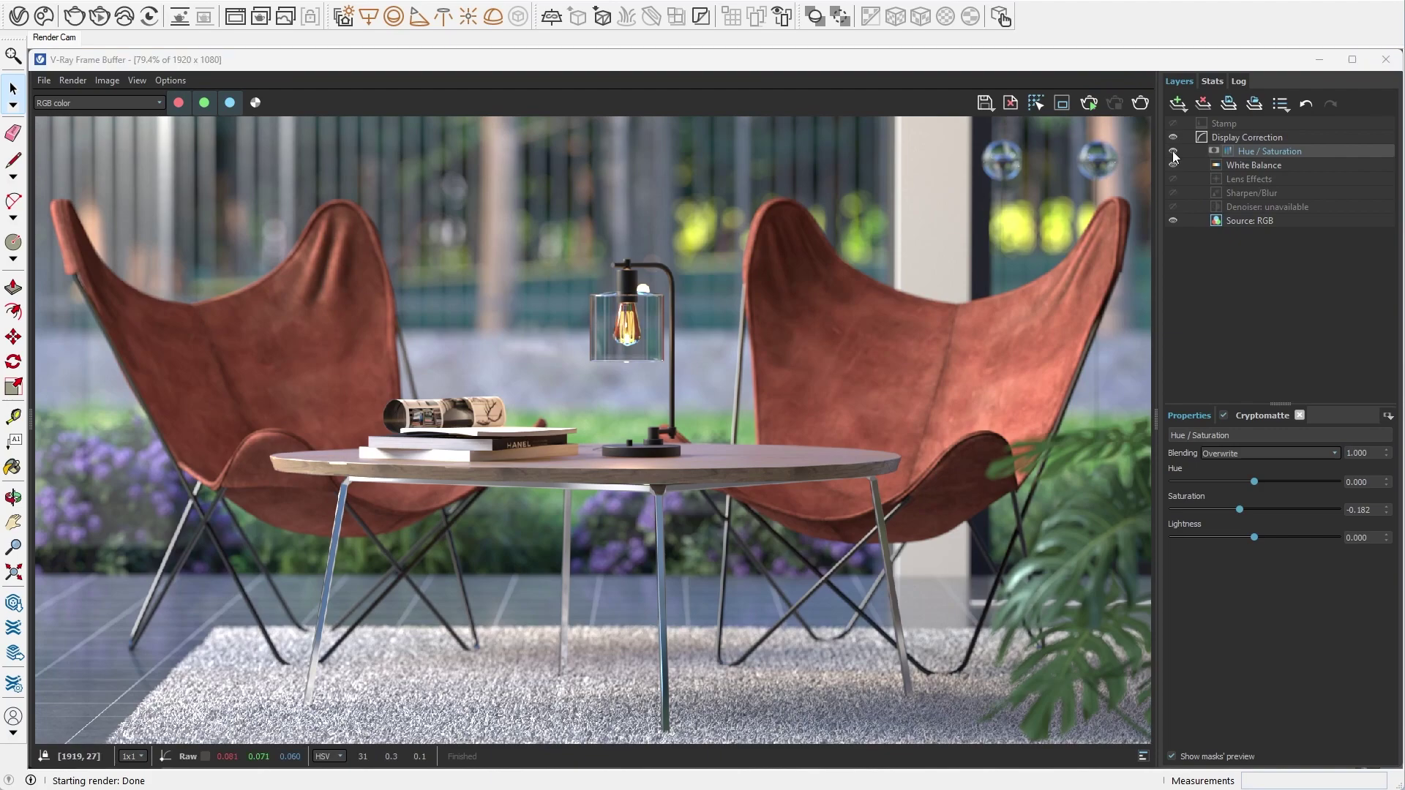
- Preview the Reflection and Refraction channels, then return to the RGB color view
{"action": "left_click", "coordinate": [154, 102]}
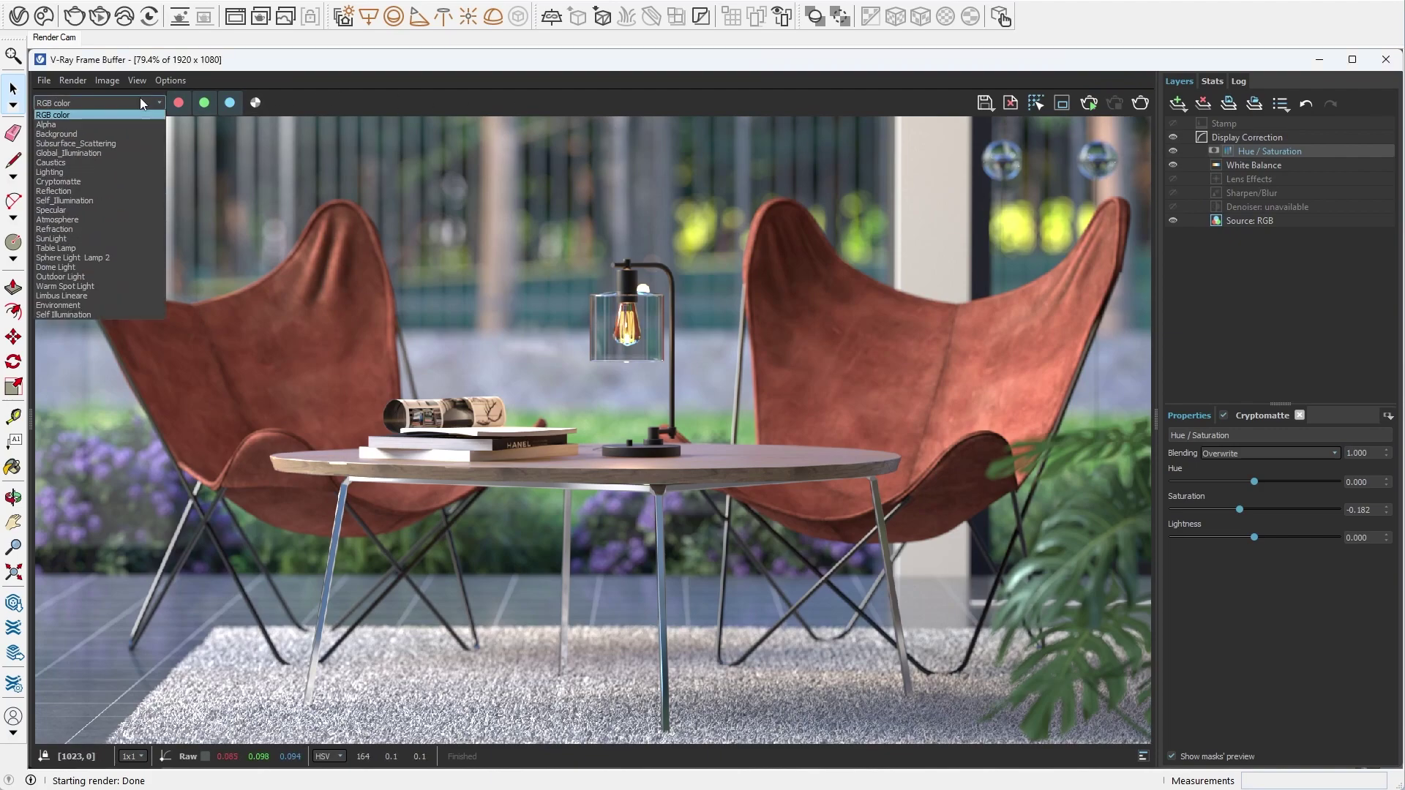
{"action": "left_click", "coordinate": [59, 193]}
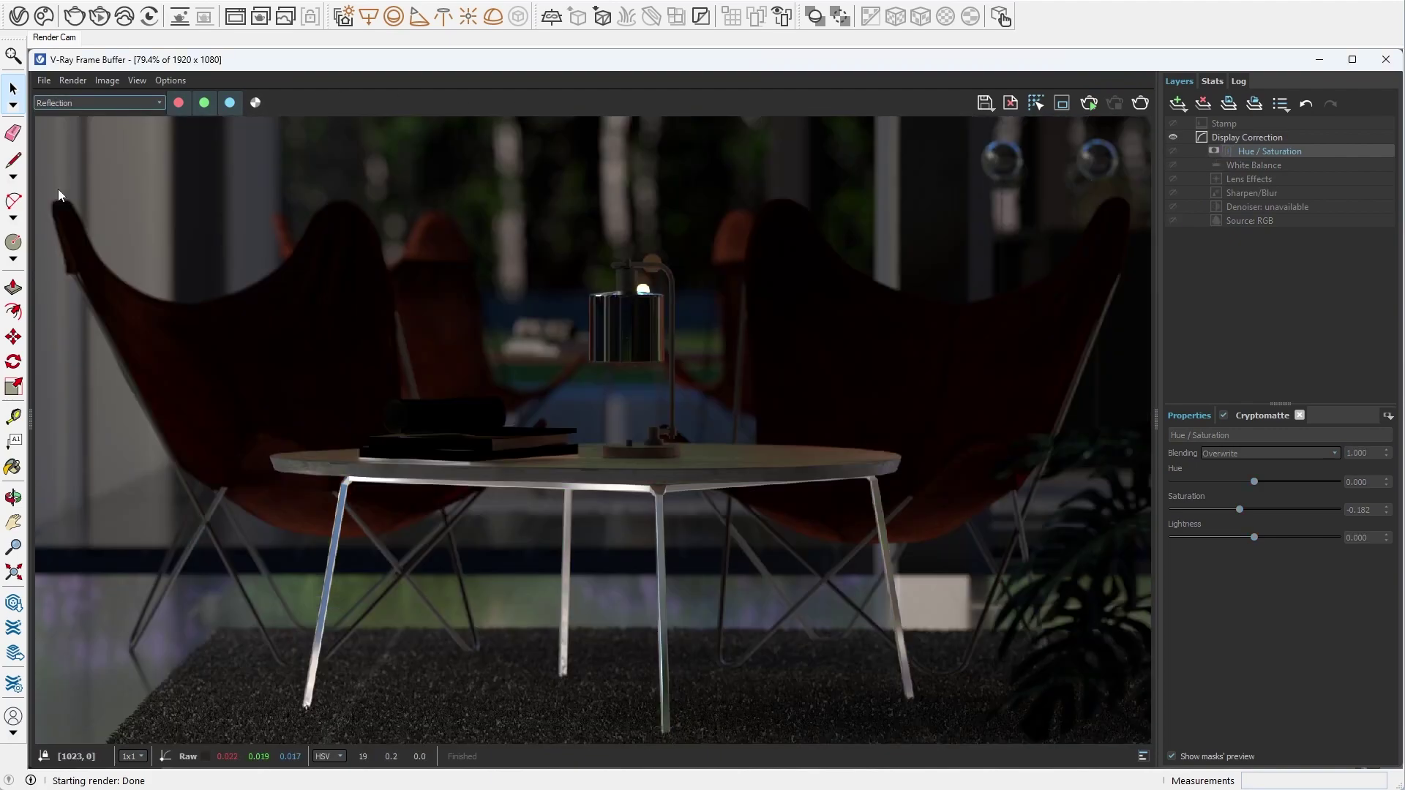
{"action": "key", "text": "Down"}
{"action": "key", "text": "Down"}
{"action": "key", "text": "Up"}
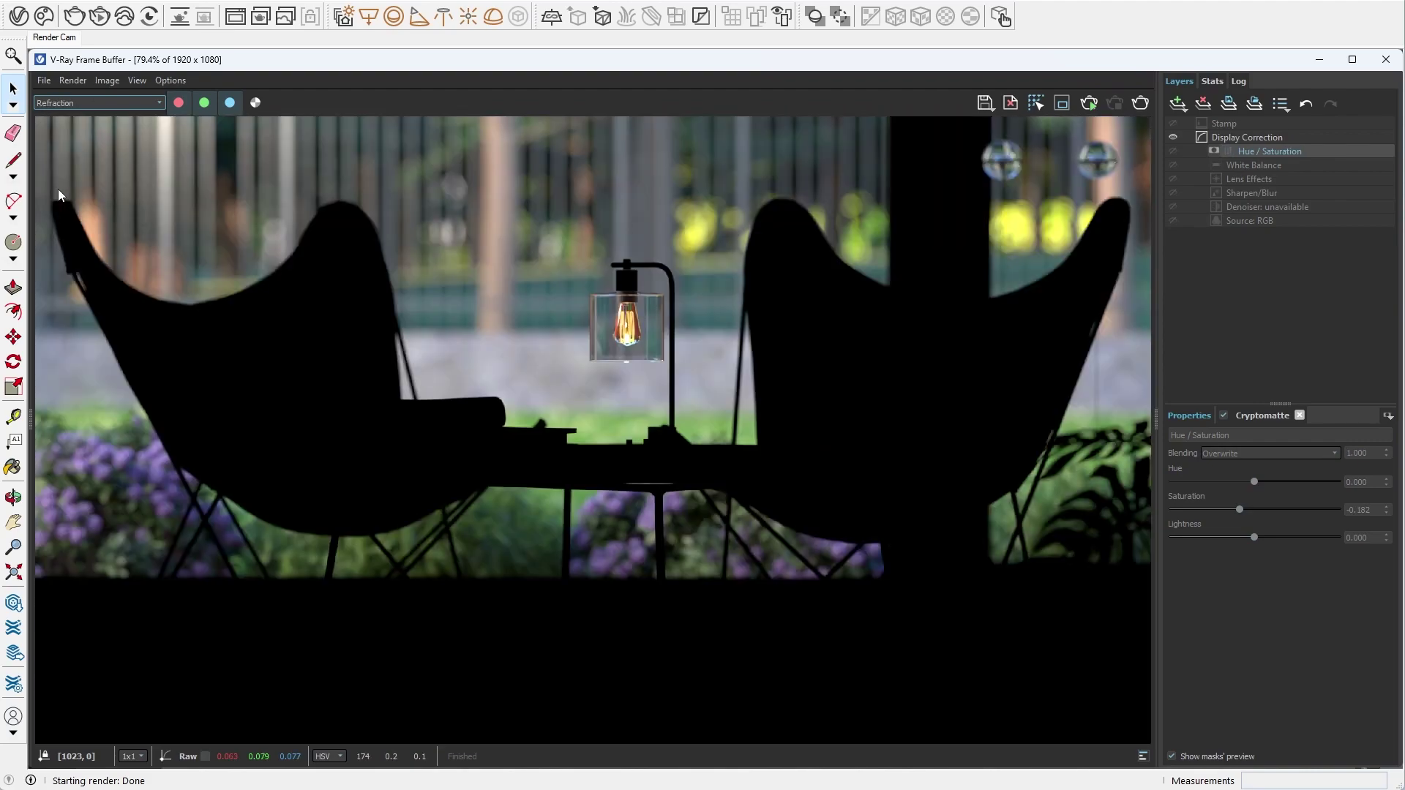
{"action": "left_click", "coordinate": [143, 104]}
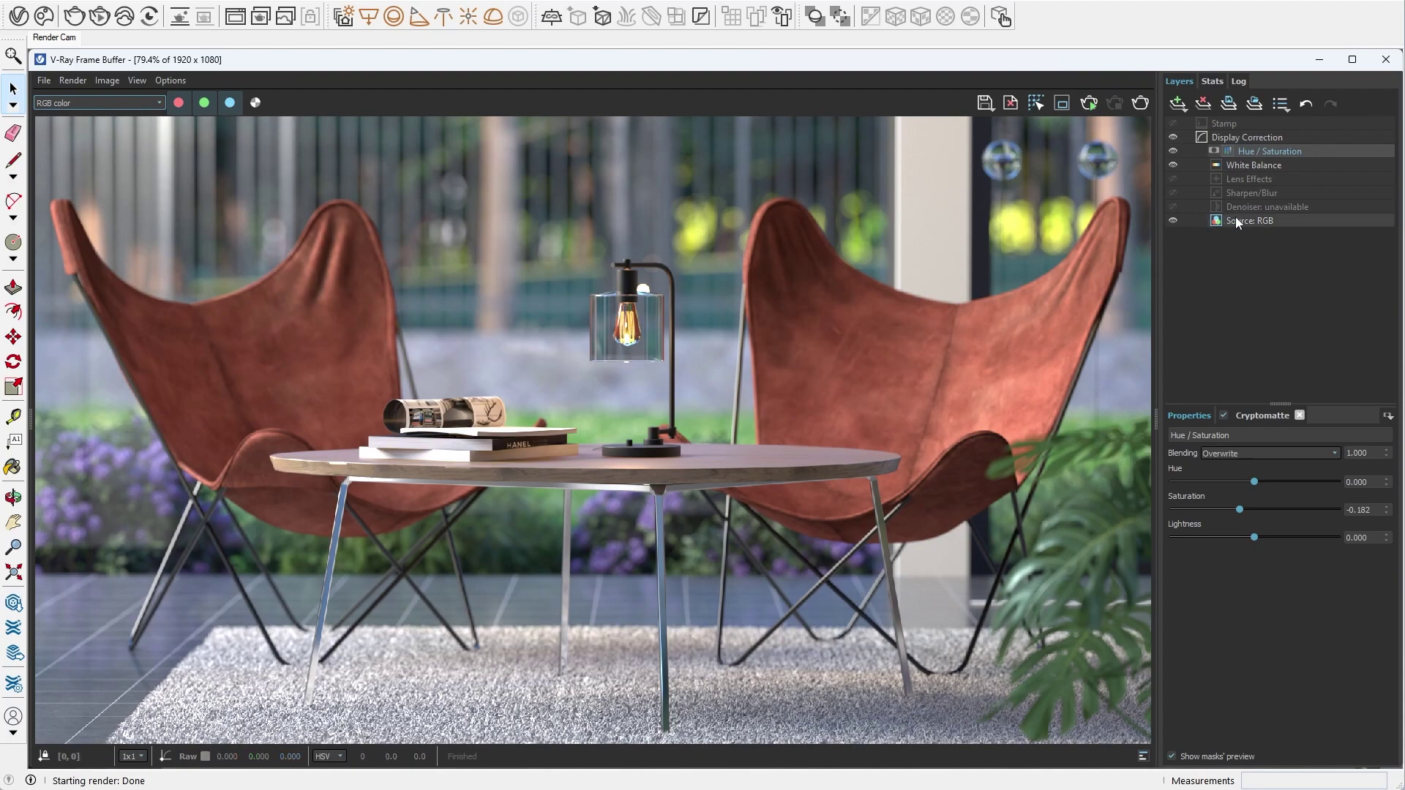
- Switch the RGB source to Composite and expand the Back To Beauty element list
{"action": "left_click", "coordinate": [1238, 220]}
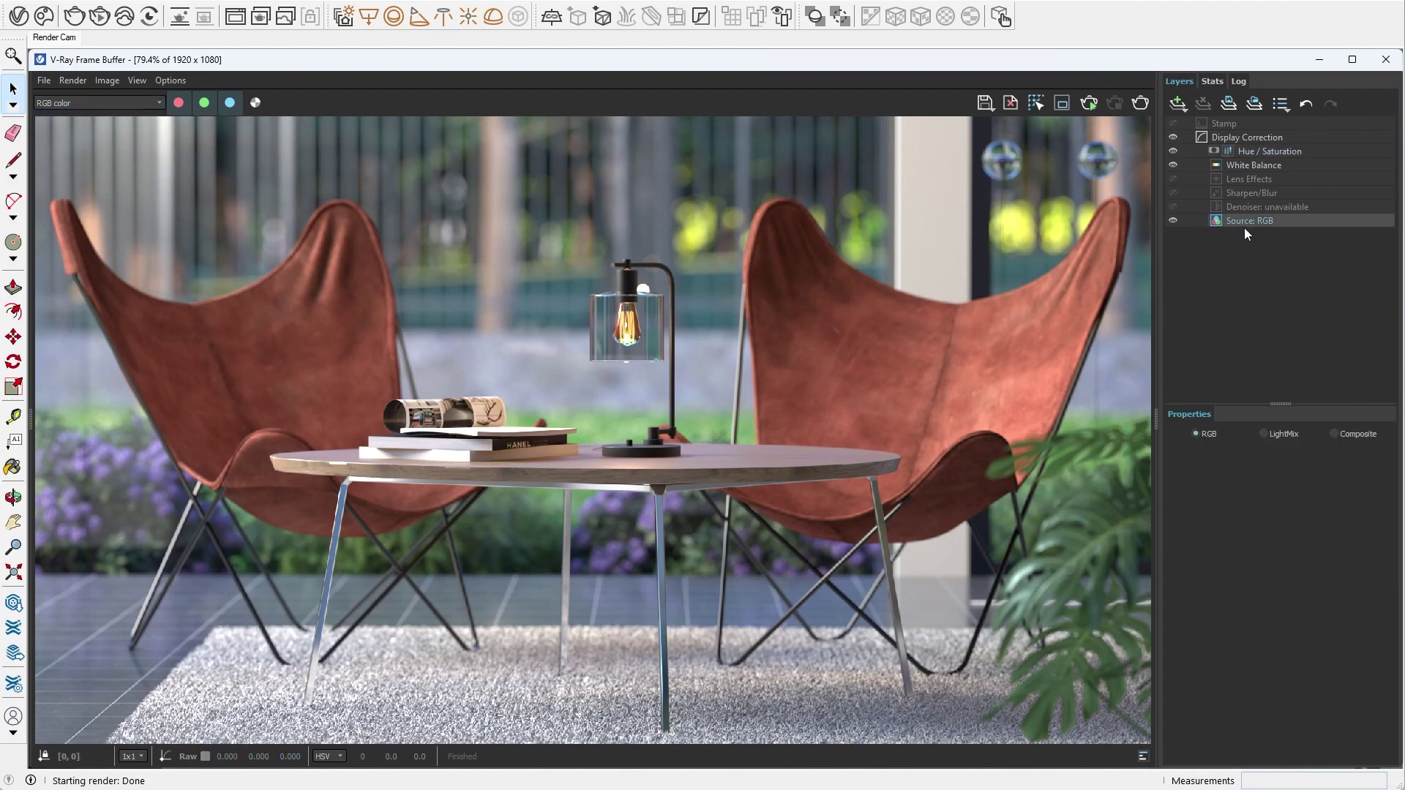
{"action": "left_click", "coordinate": [1334, 433]}
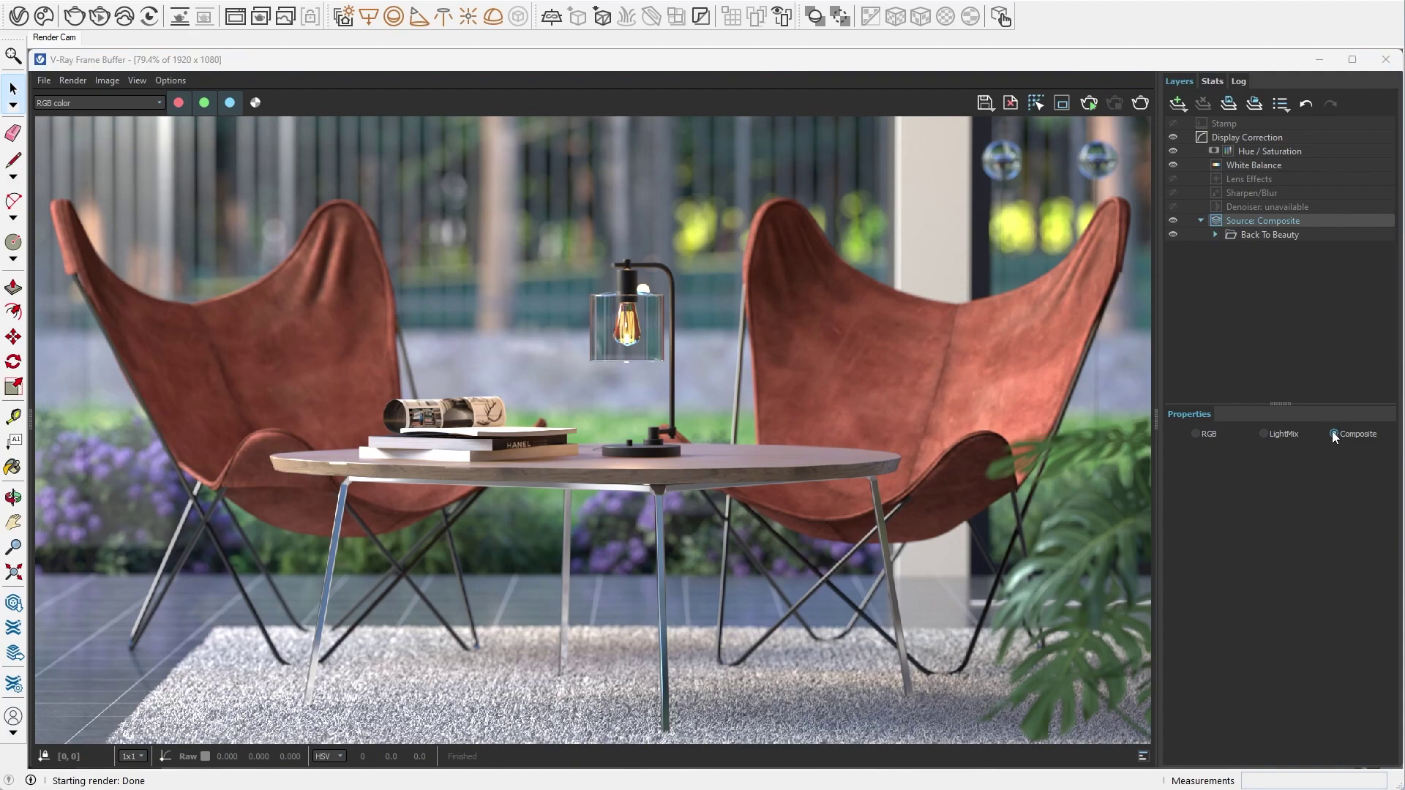
{"action": "left_click", "coordinate": [1214, 234]}
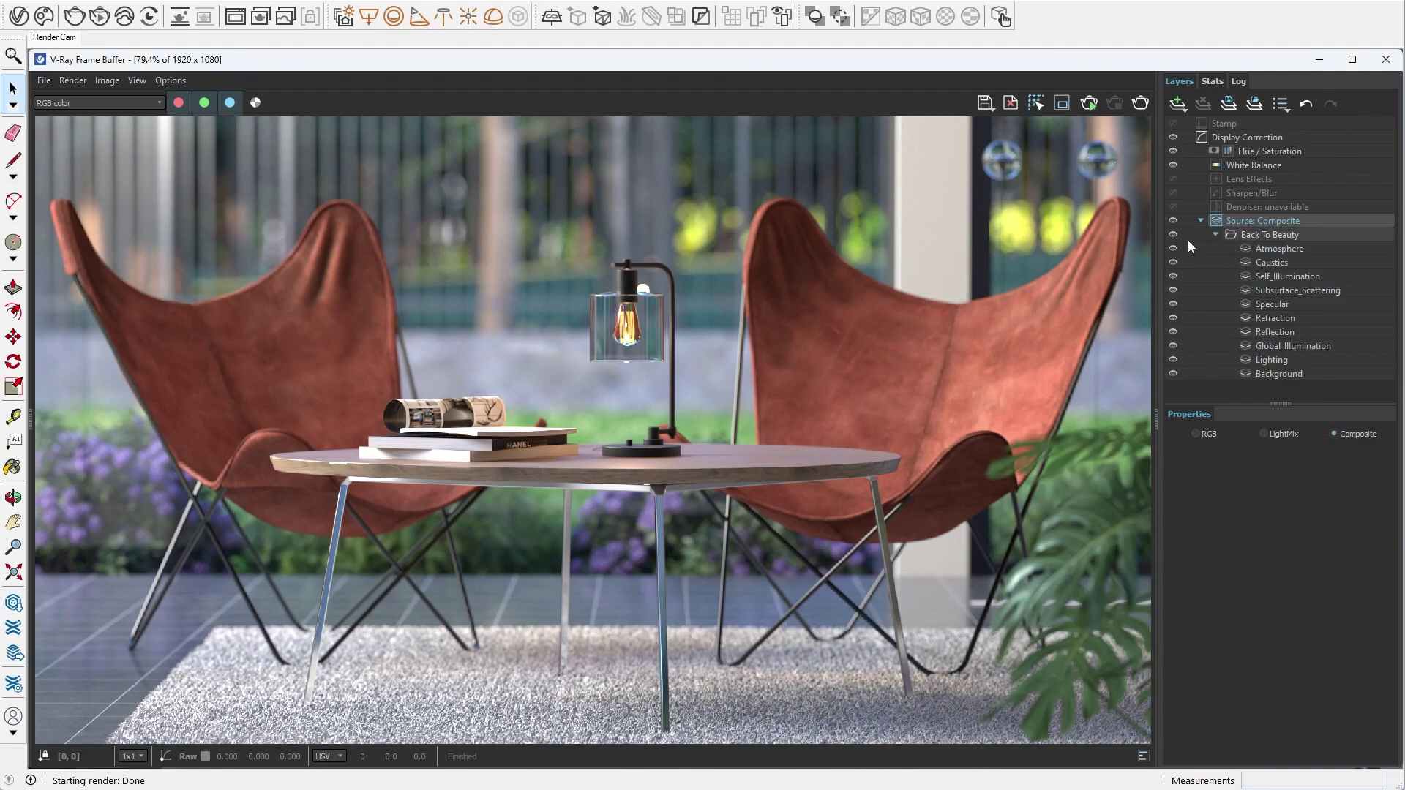
{"action": "mouse_move", "coordinate": [1174, 246]}
{"action": "left_mouse_down"}
{"action": "mouse_move", "coordinate": [1173, 354]}
{"action": "mouse_move", "coordinate": [1172, 251]}
{"action": "left_mouse_up"}
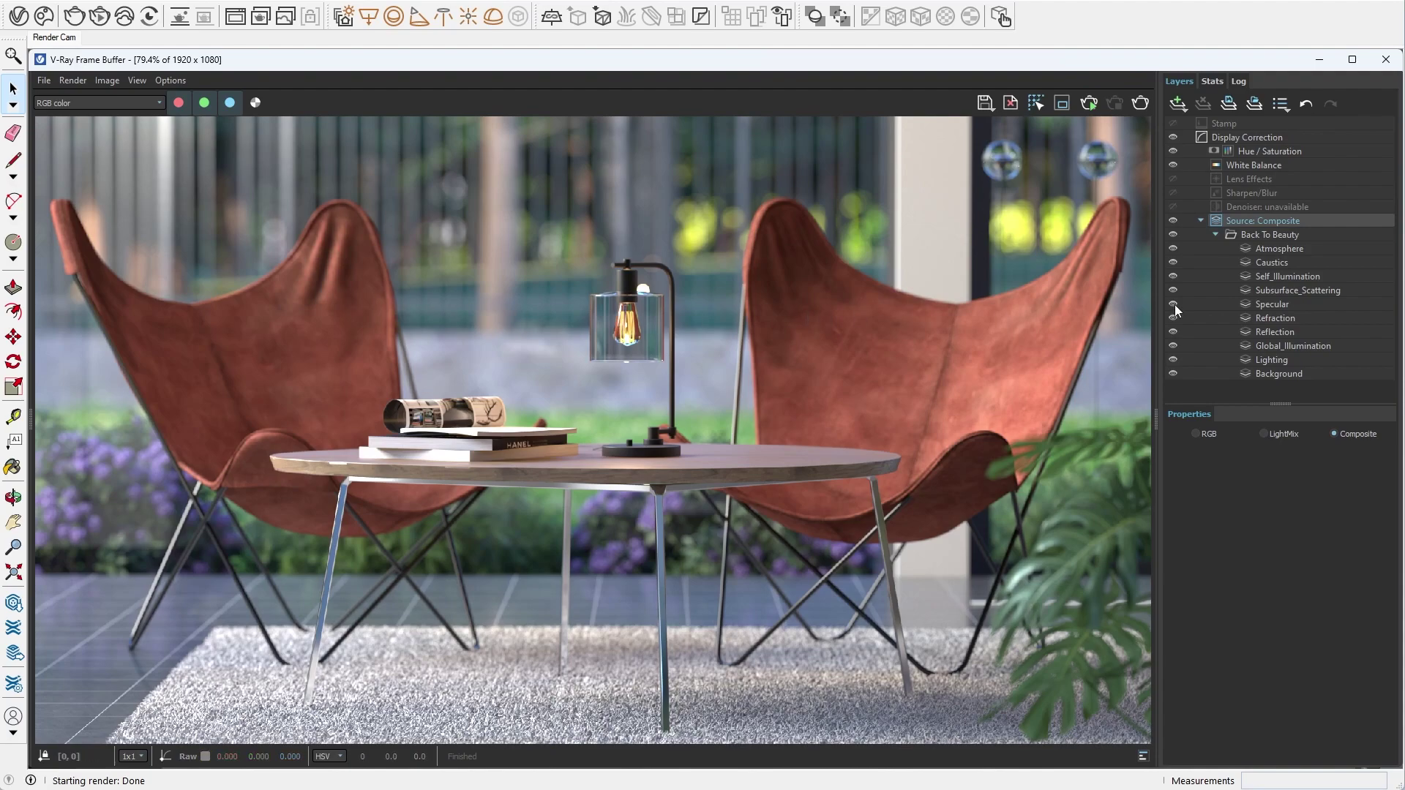
- Add an Exposure layer above Specular with a Cryptomatte mask on Leather_mtl
{"action": "left_click", "coordinate": [1295, 302]}
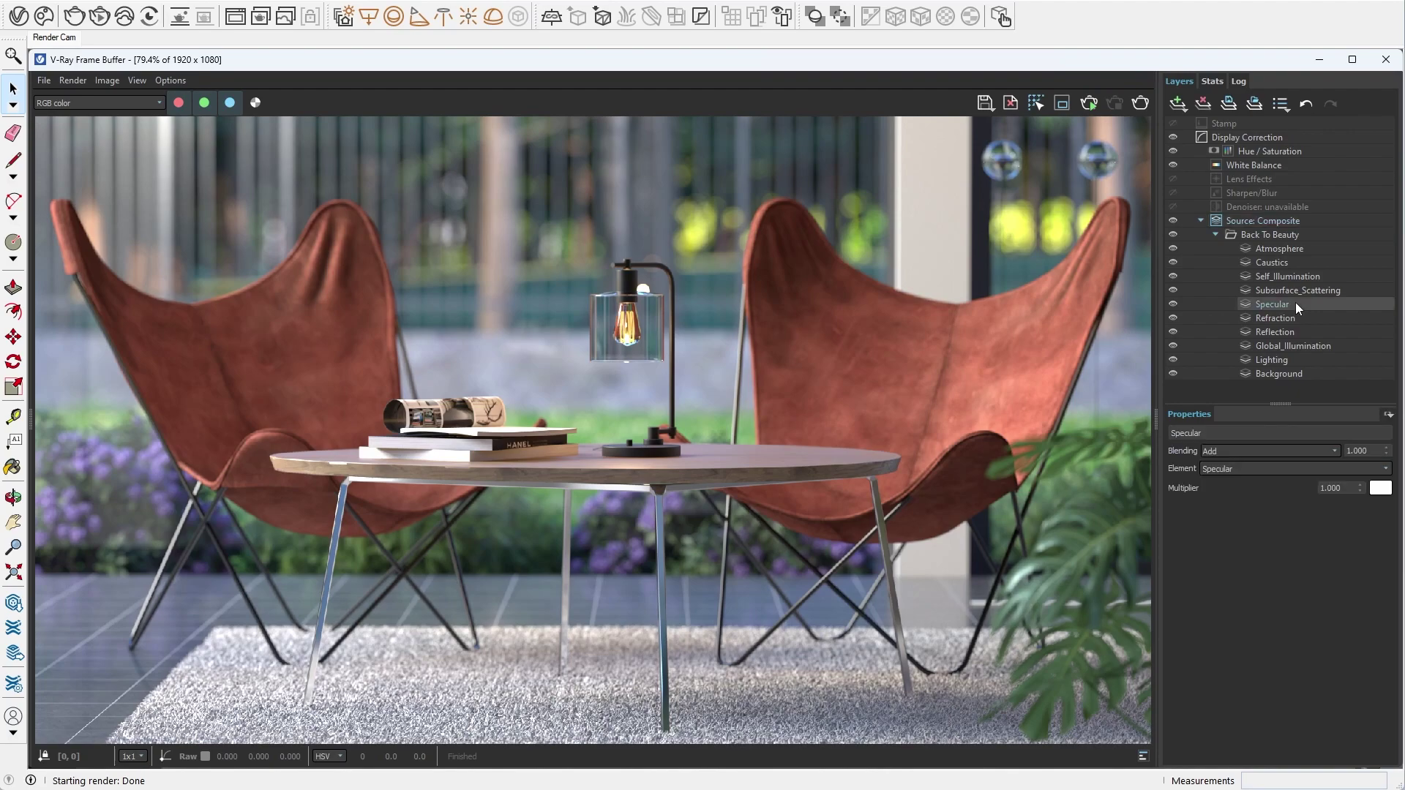
{"action": "right_click", "coordinate": [1295, 302]}
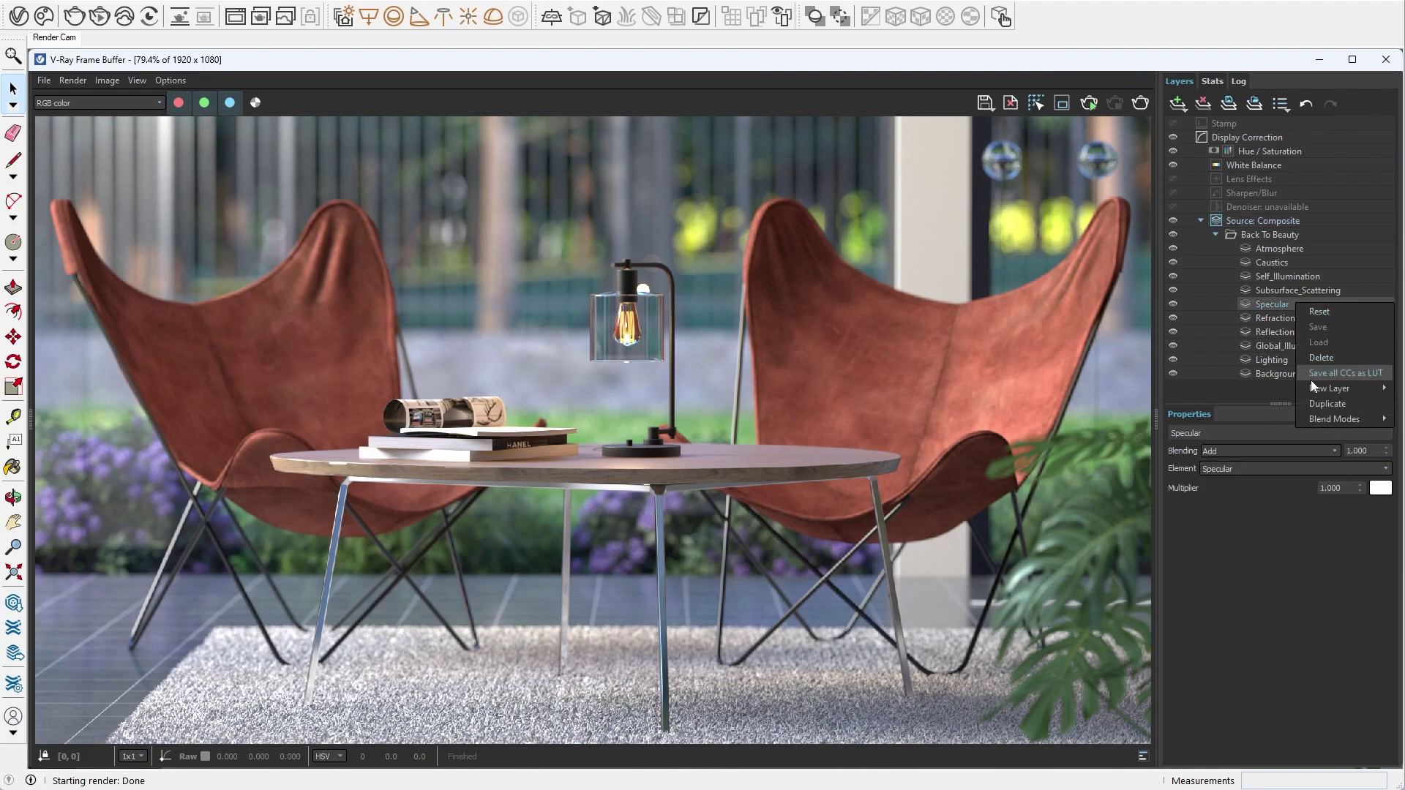
{"action": "mouse_move", "coordinate": [1329, 388]}
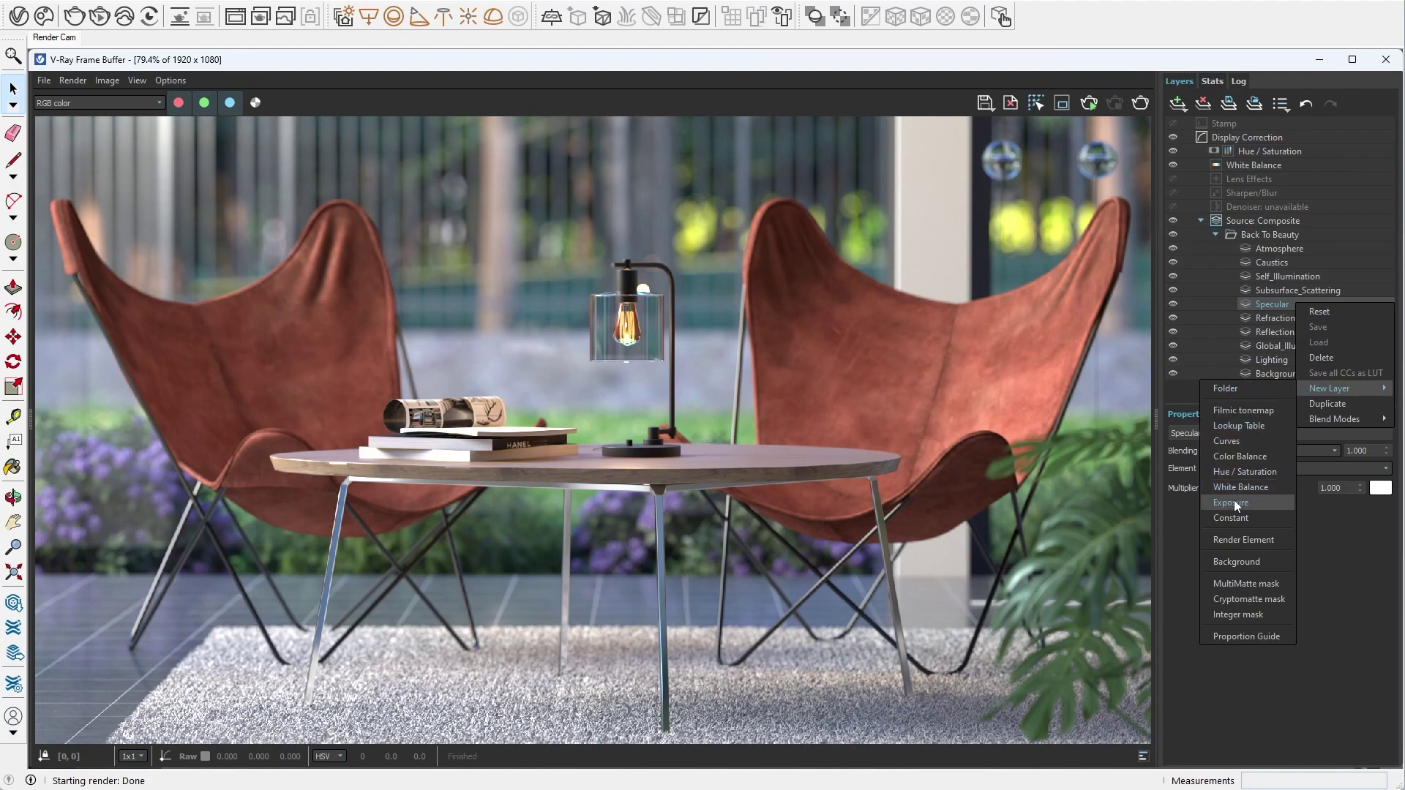
{"action": "left_click", "coordinate": [1234, 501]}
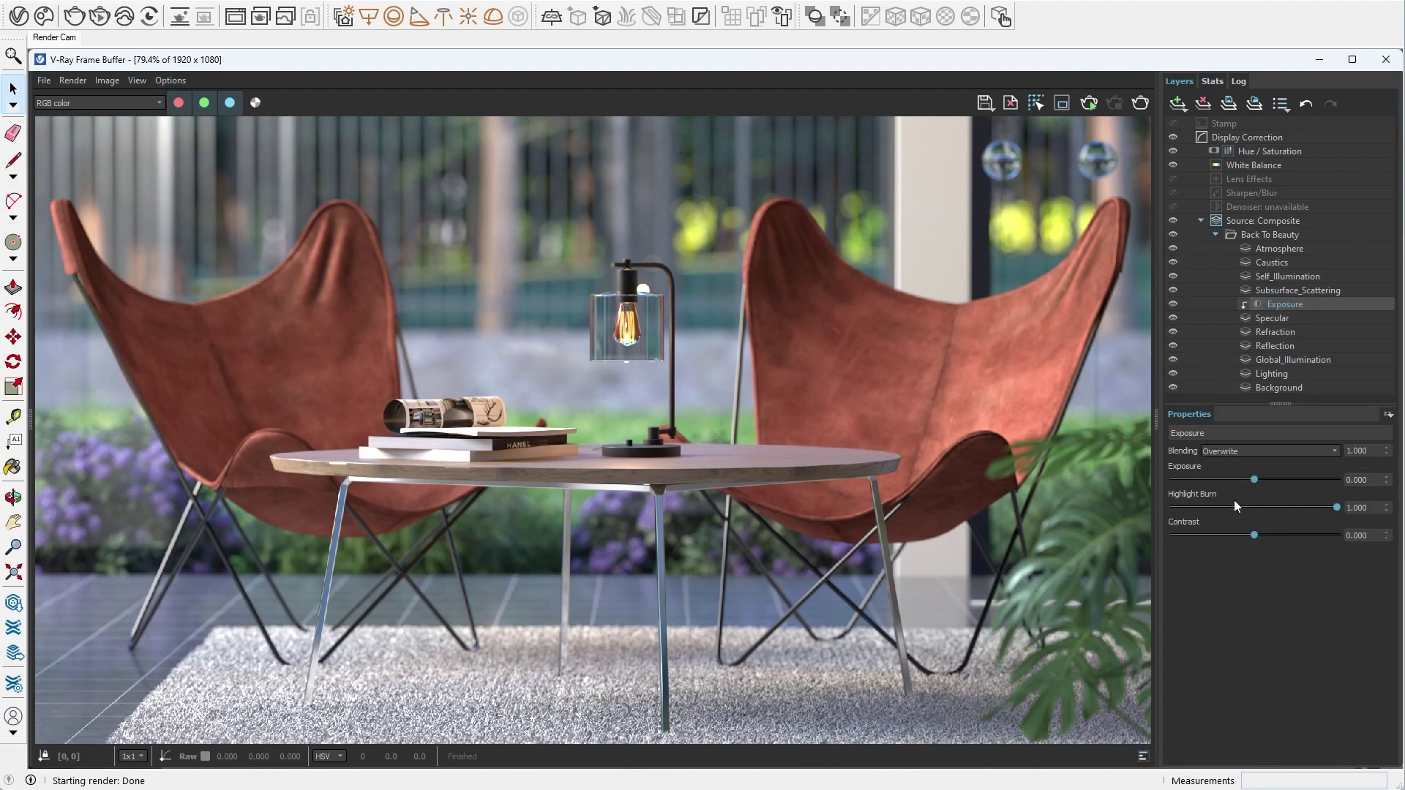
{"action": "right_click", "coordinate": [1286, 305]}
{"action": "mouse_move", "coordinate": [1322, 390]}
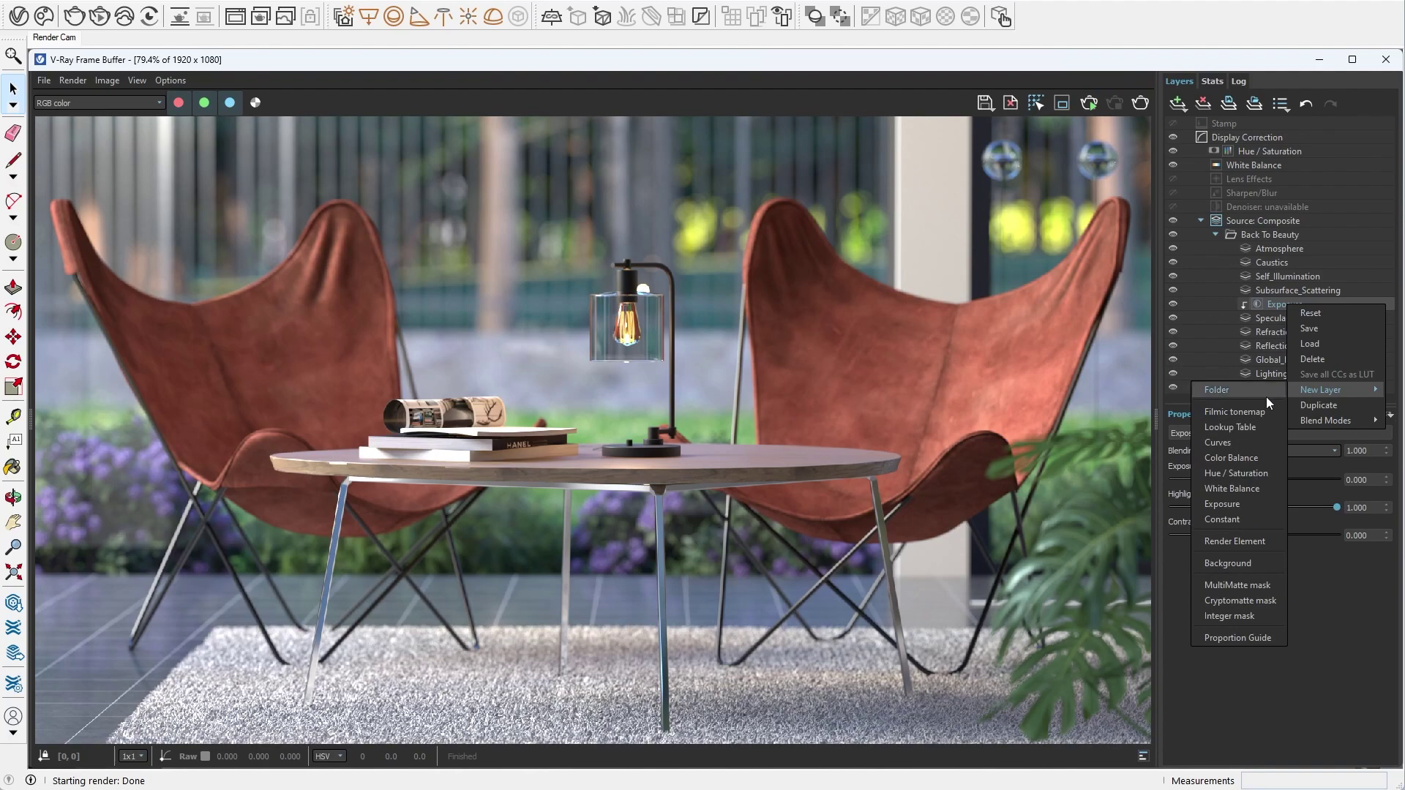
{"action": "left_click", "coordinate": [1229, 600]}
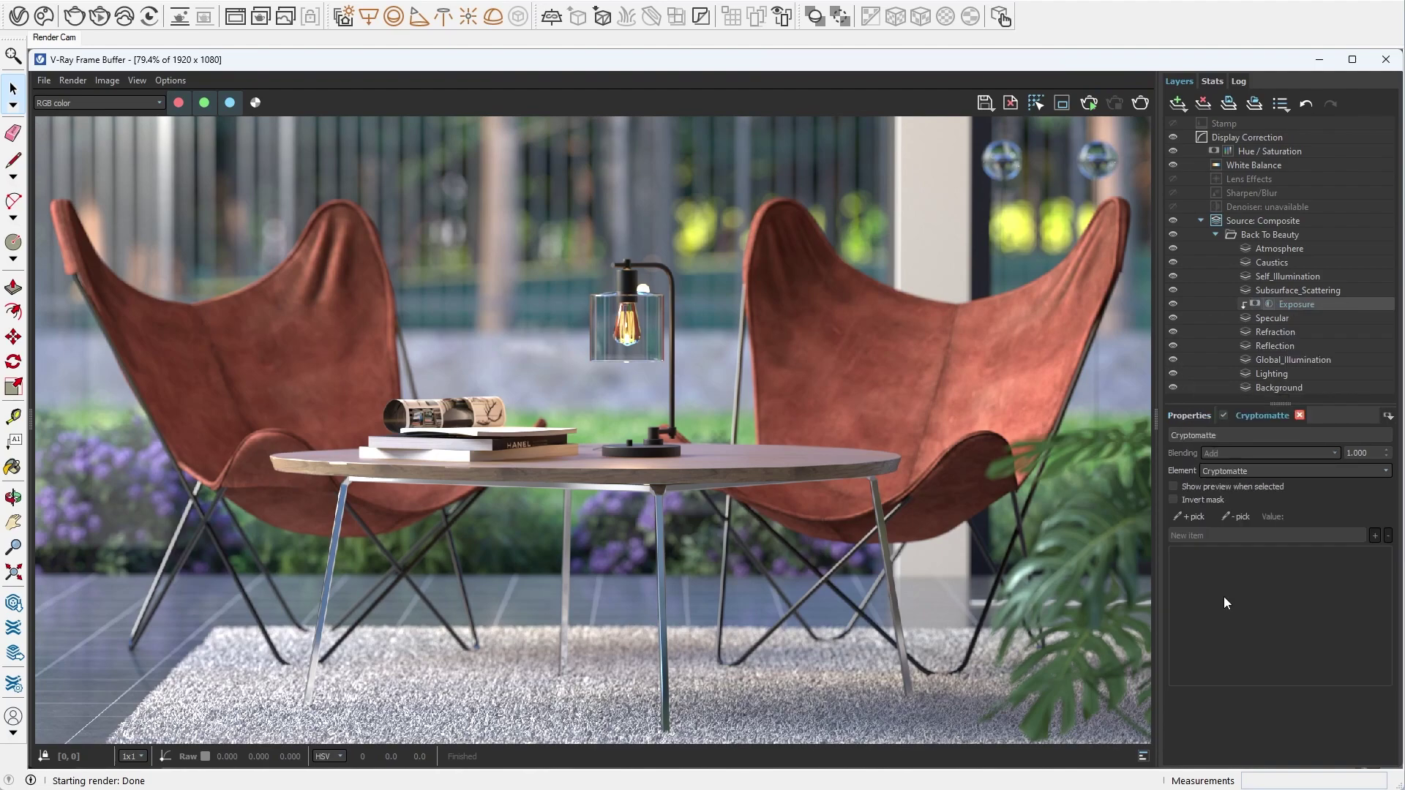
{"action": "left_click", "coordinate": [1189, 516]}
{"action": "left_click", "coordinate": [913, 374]}
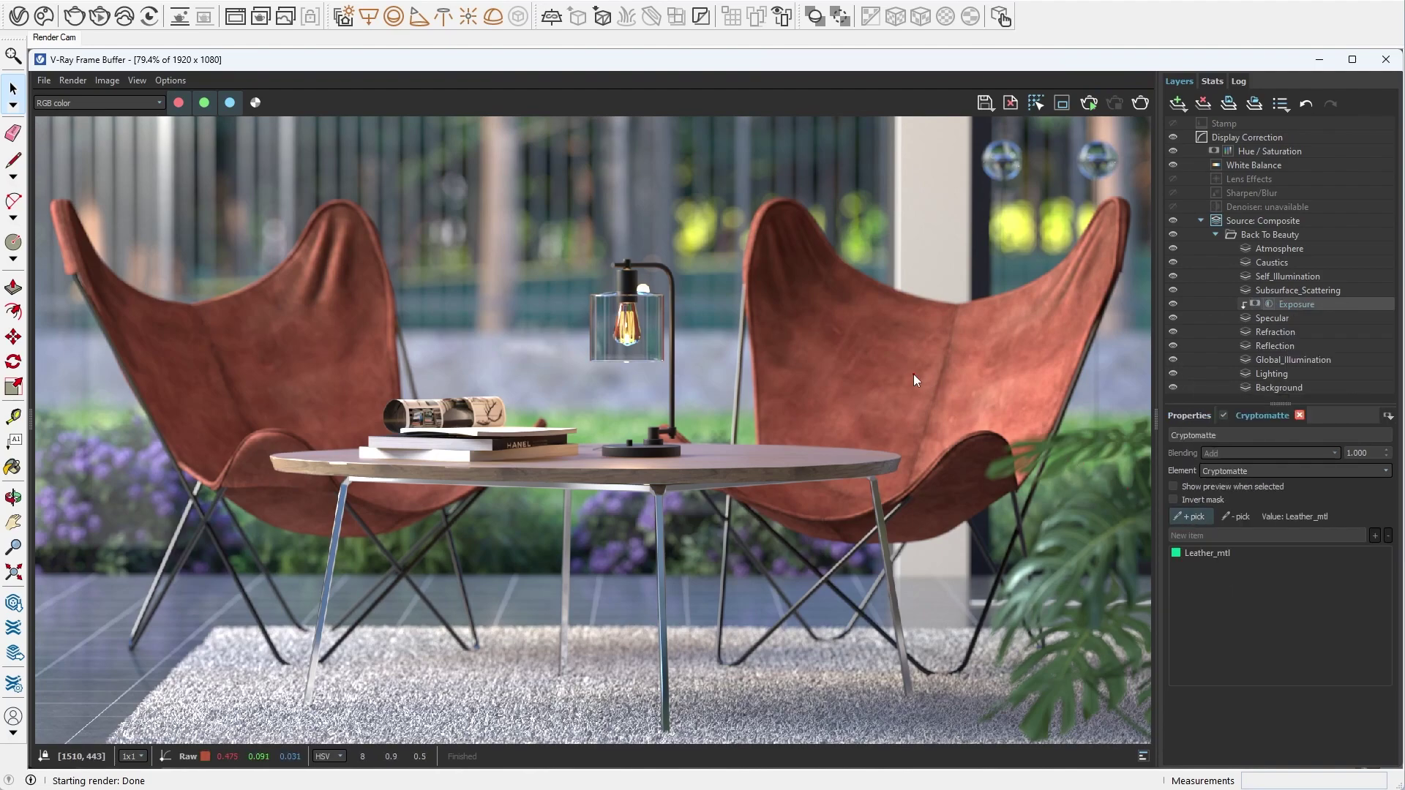
{"action": "left_click", "coordinate": [1176, 413]}
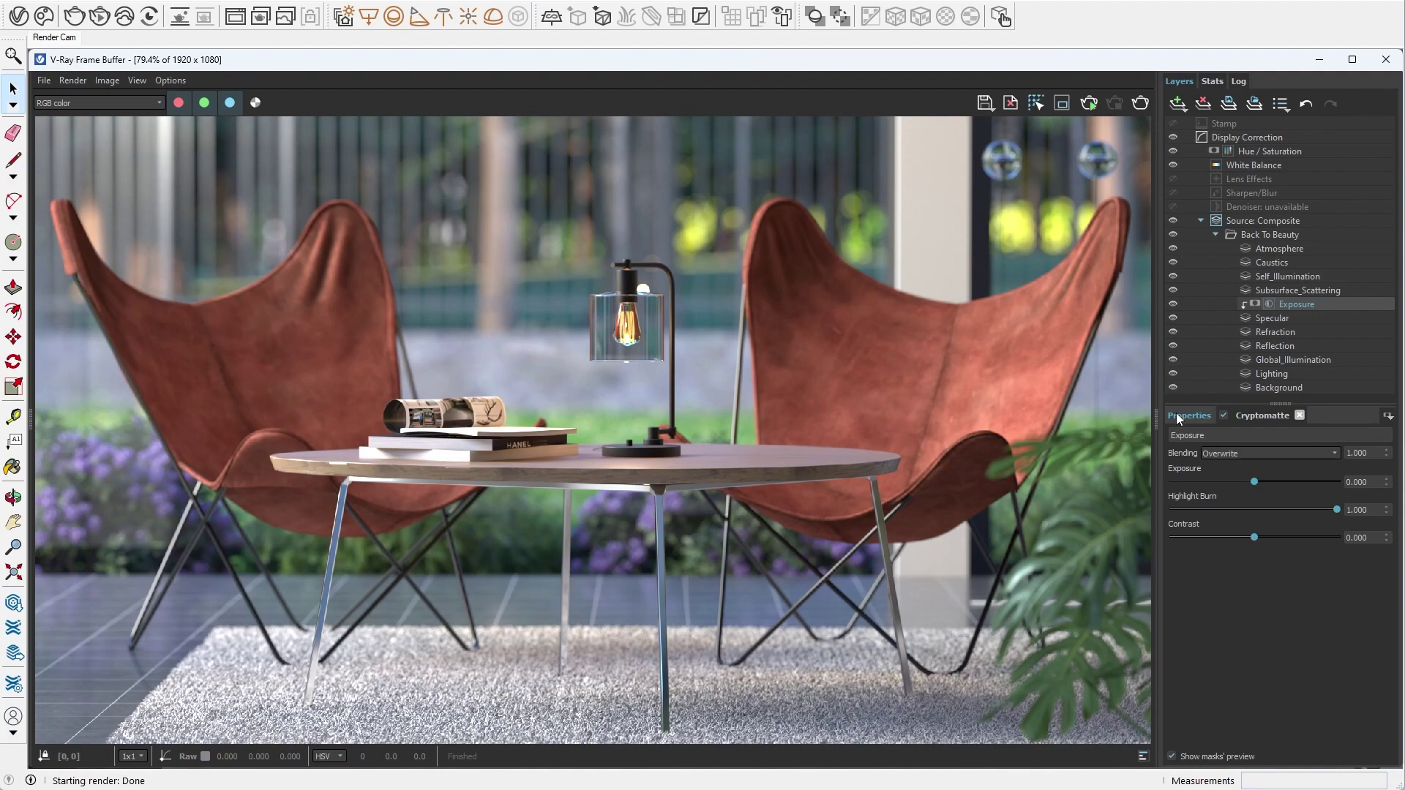
- Raise the exposure to 2.105 and toggle the layer to compare
{"action": "double_click", "coordinate": [1343, 481]}
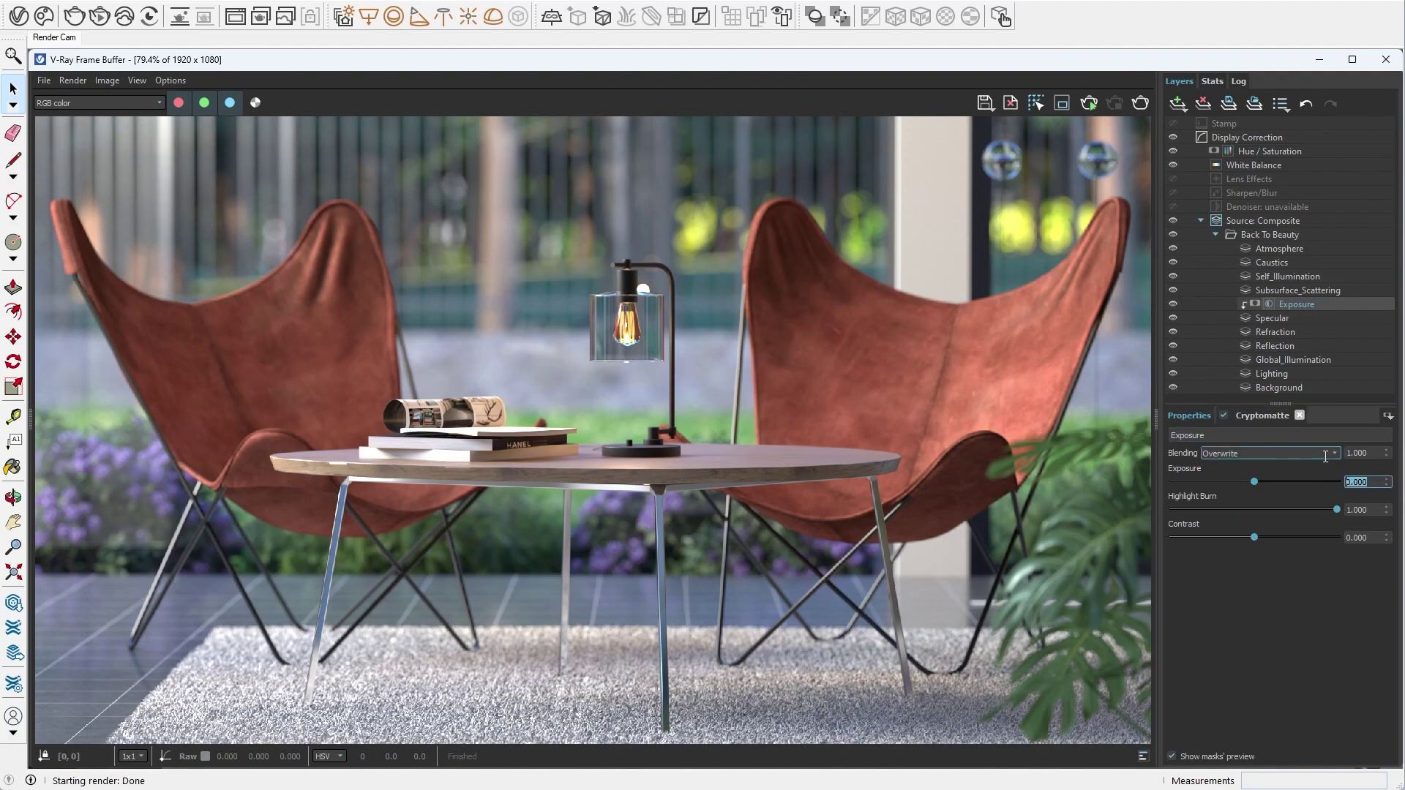
{"action": "type", "text": "2.105"}
{"action": "key", "text": "Return"}
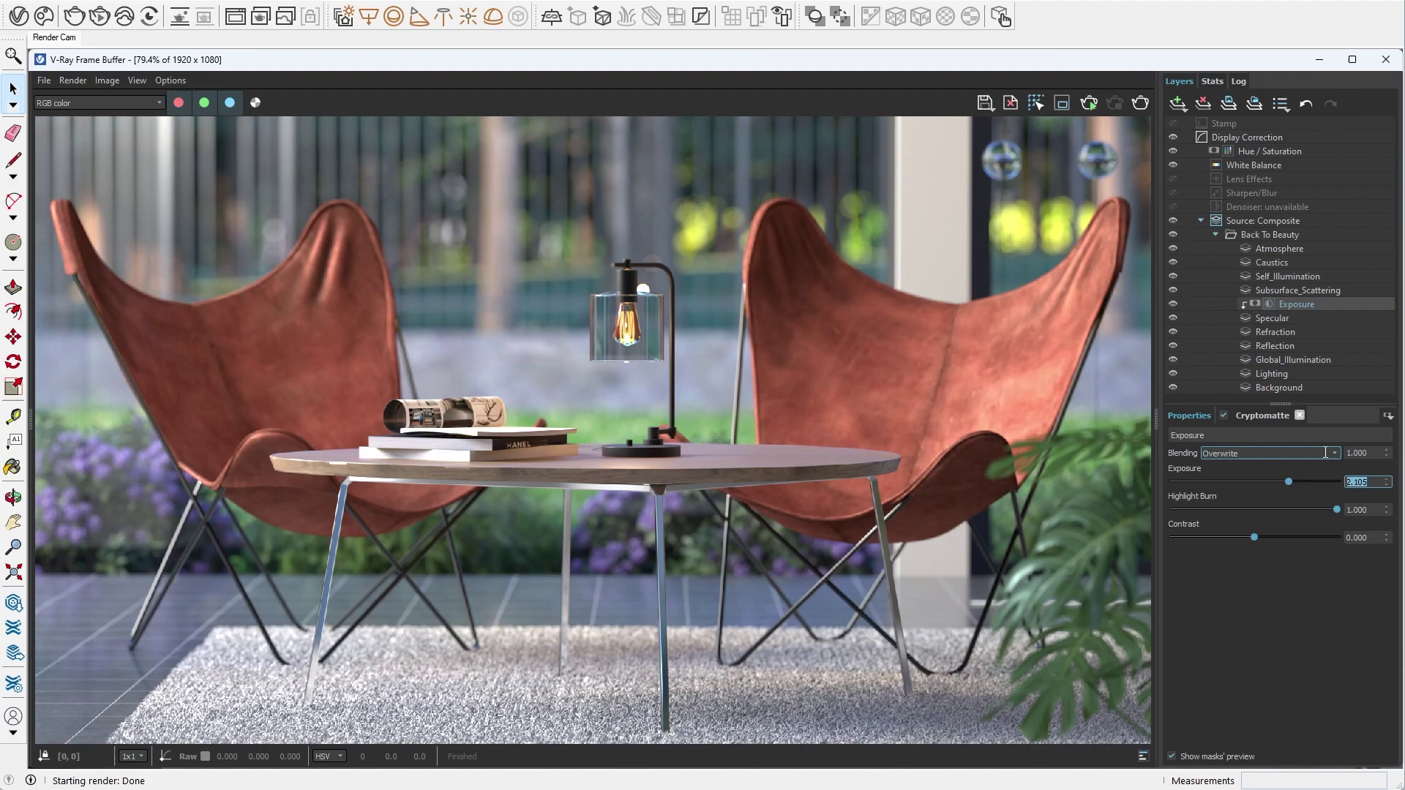
{"action": "left_click", "coordinate": [1171, 303]}
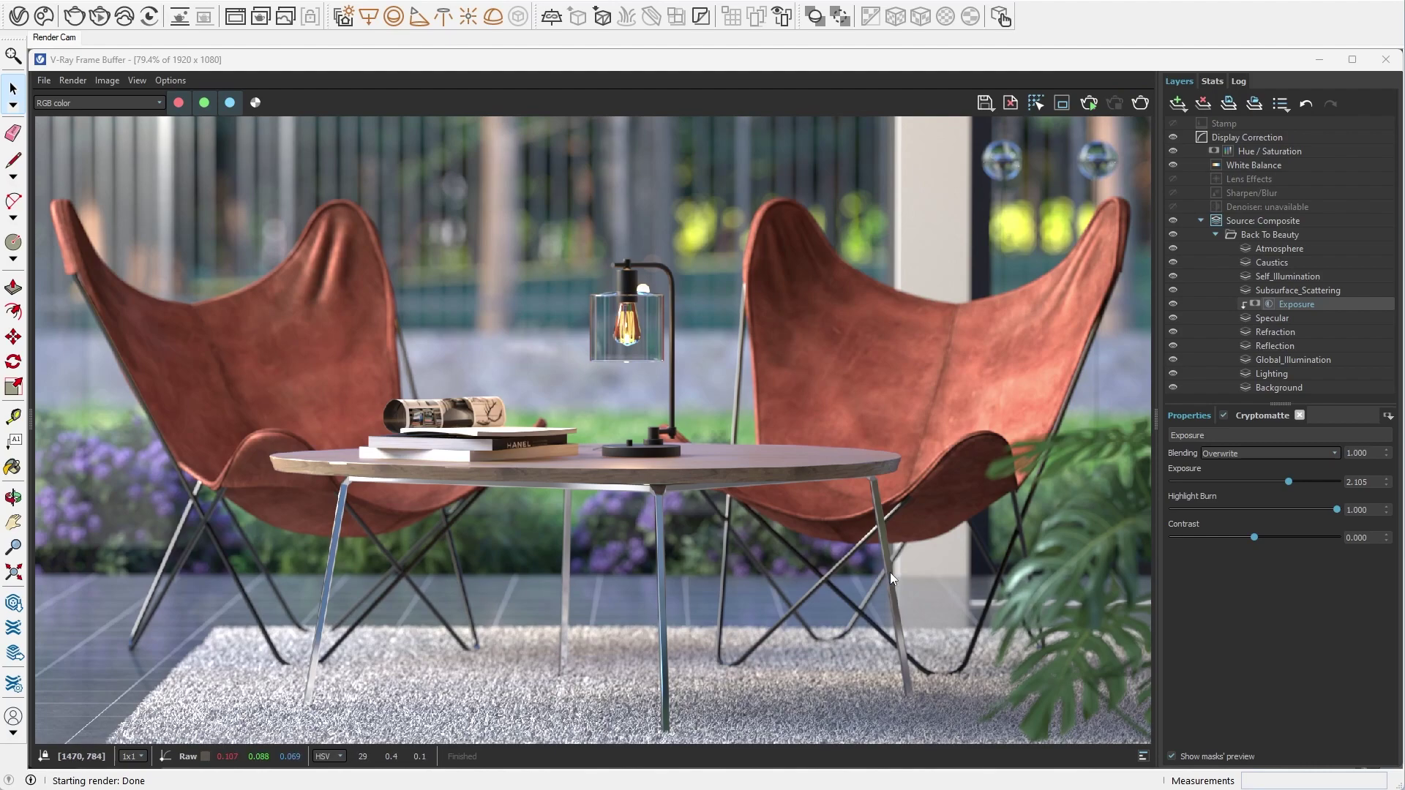
- Add a Curves layer above Reflection masked to Tiles Black 03 135cm
{"action": "left_click", "coordinate": [1278, 343]}
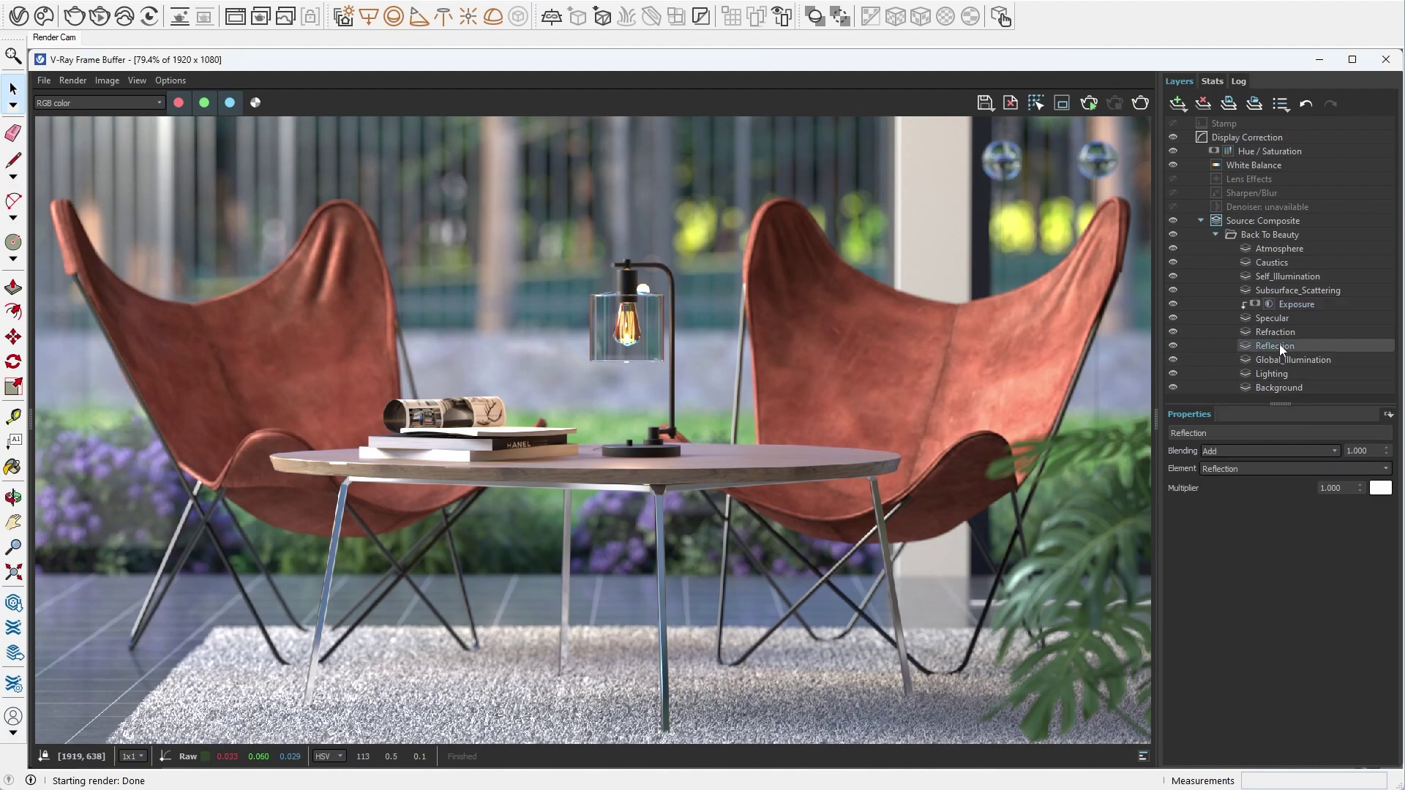
{"action": "right_click", "coordinate": [1279, 344]}
{"action": "mouse_move", "coordinate": [1317, 429]}
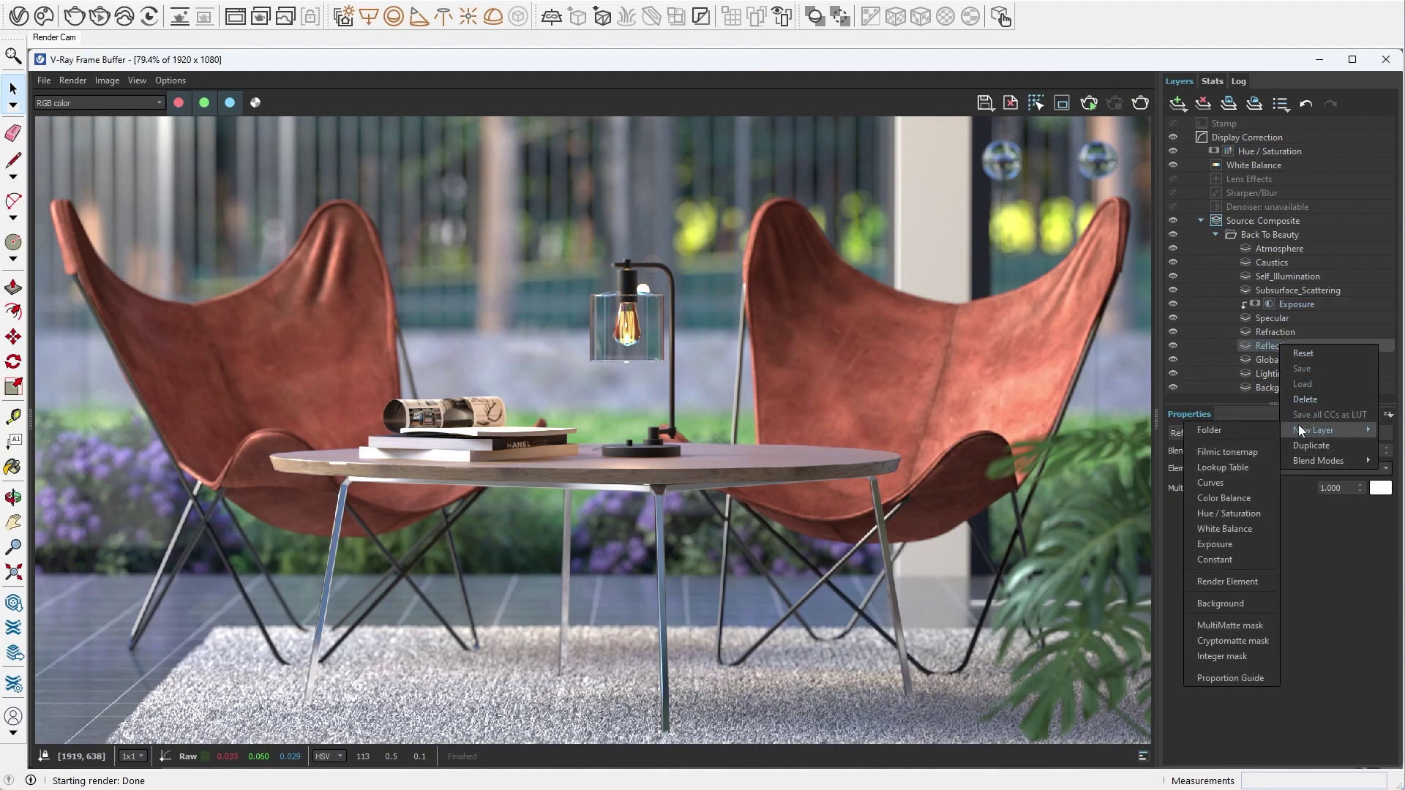
{"action": "left_click", "coordinate": [1209, 482]}
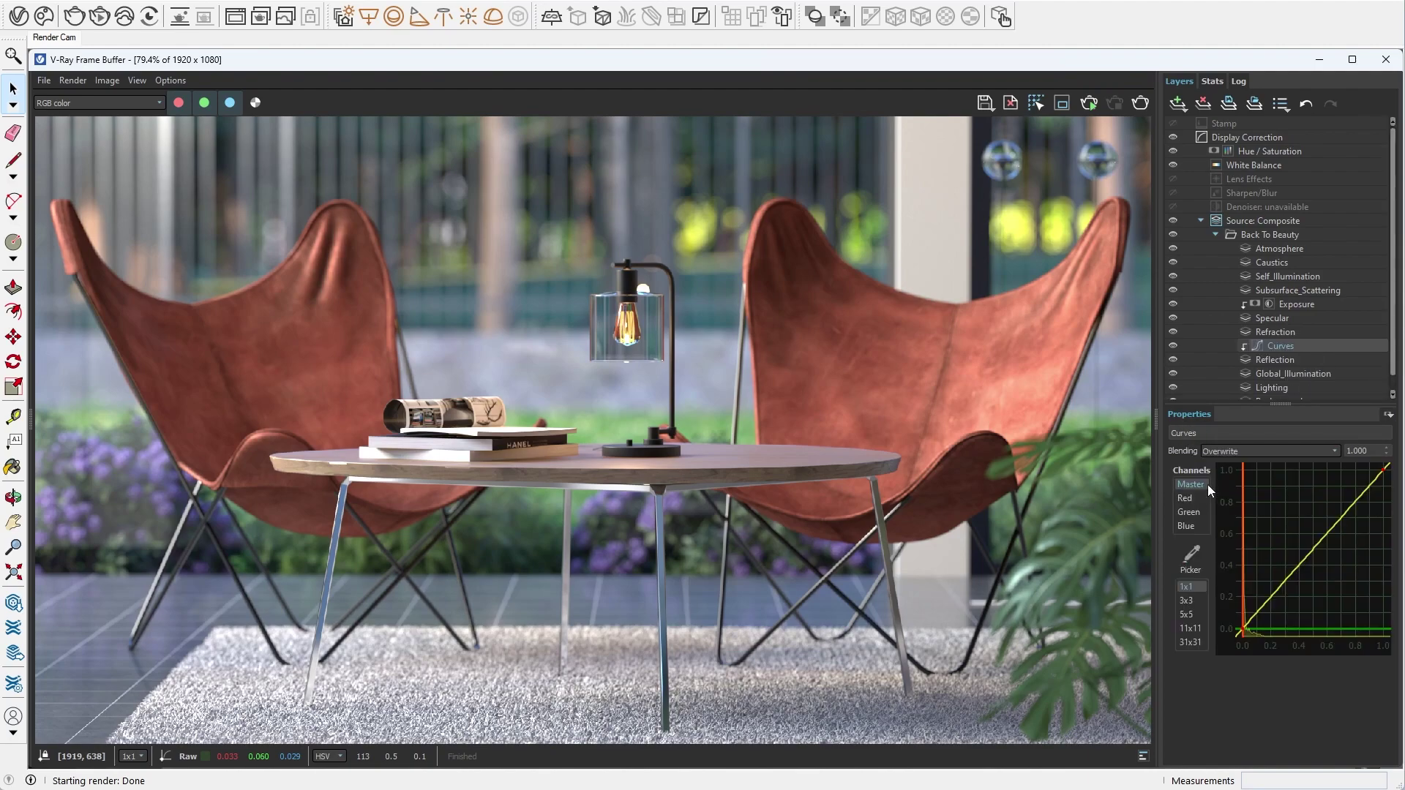
{"action": "right_click", "coordinate": [1287, 349]}
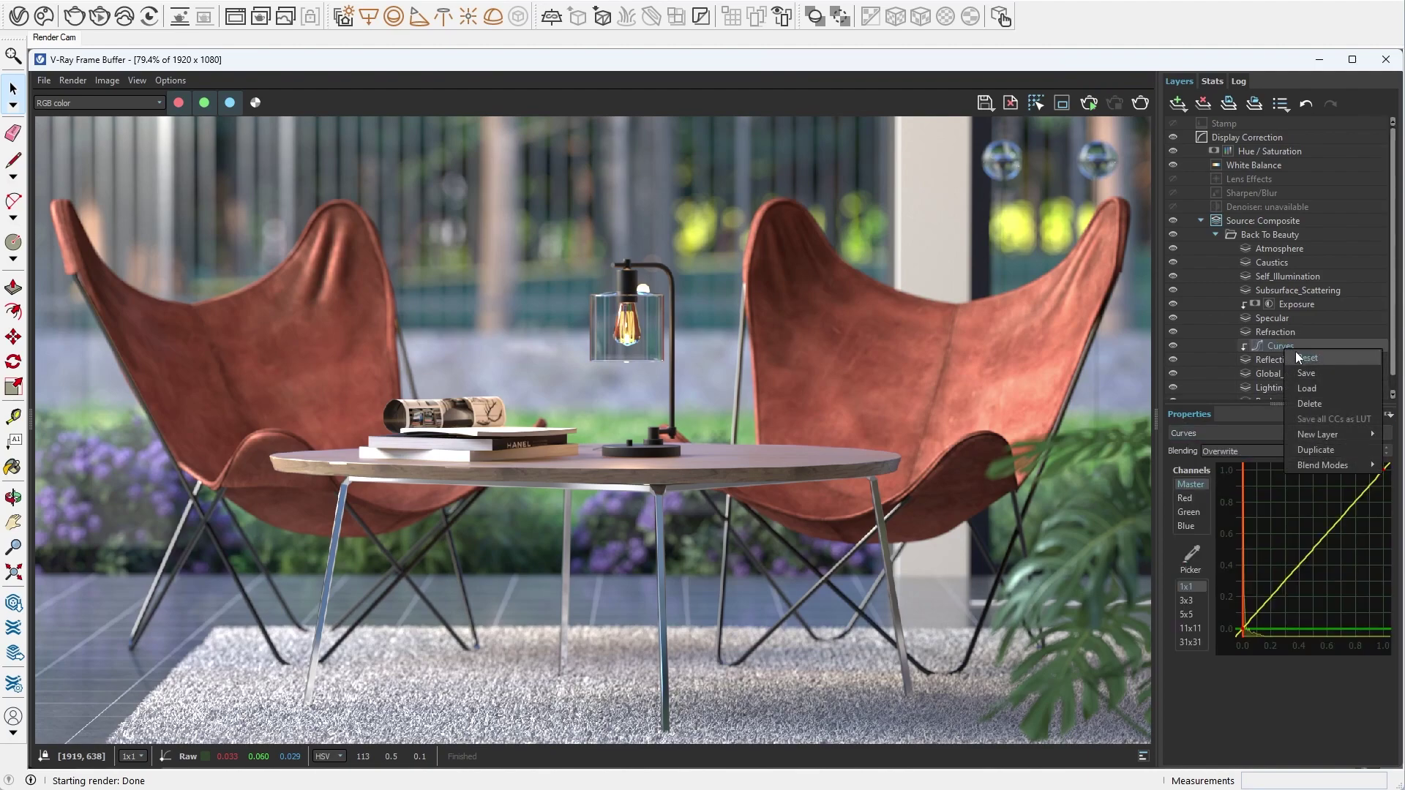
{"action": "mouse_move", "coordinate": [1323, 435]}
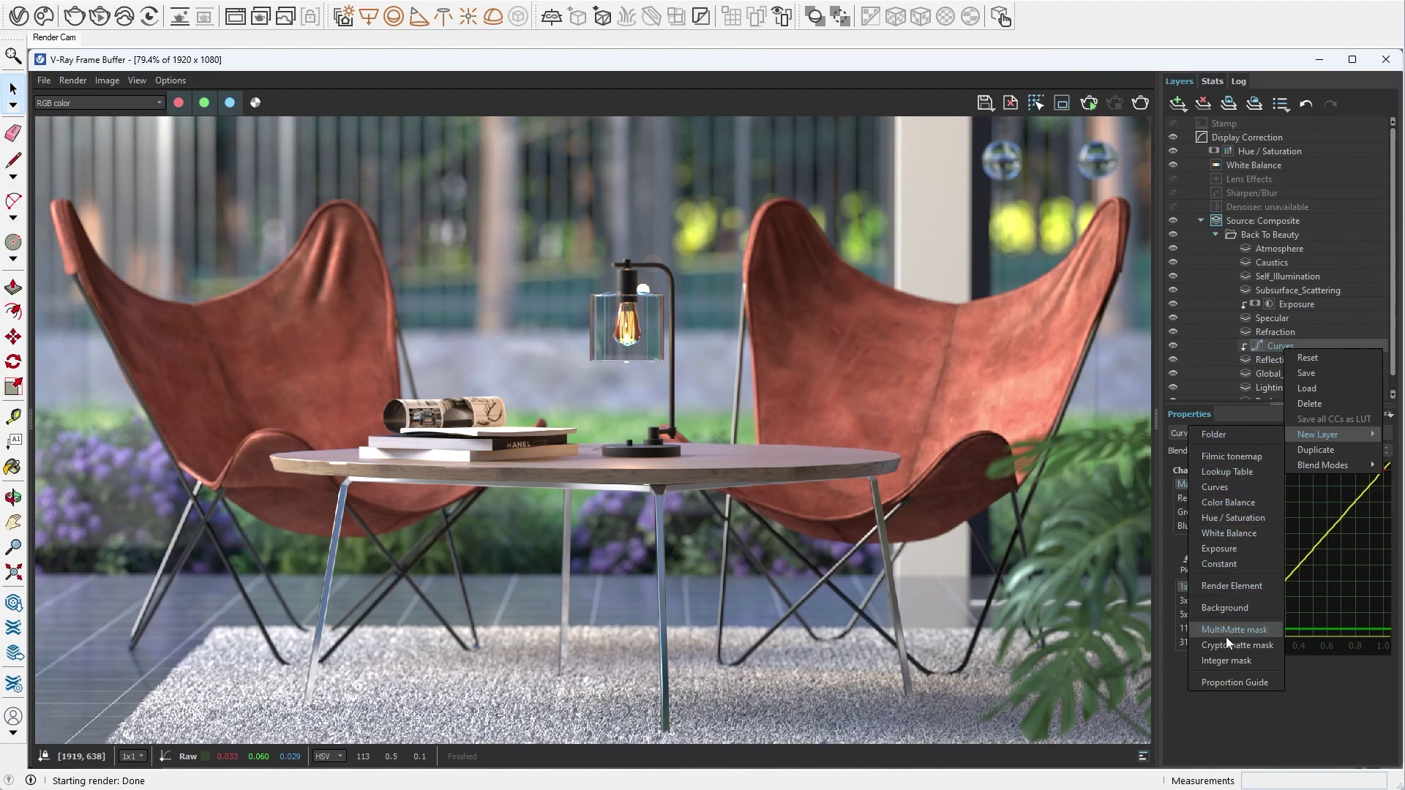
{"action": "left_click", "coordinate": [1226, 644]}
{"action": "left_click", "coordinate": [1201, 521]}
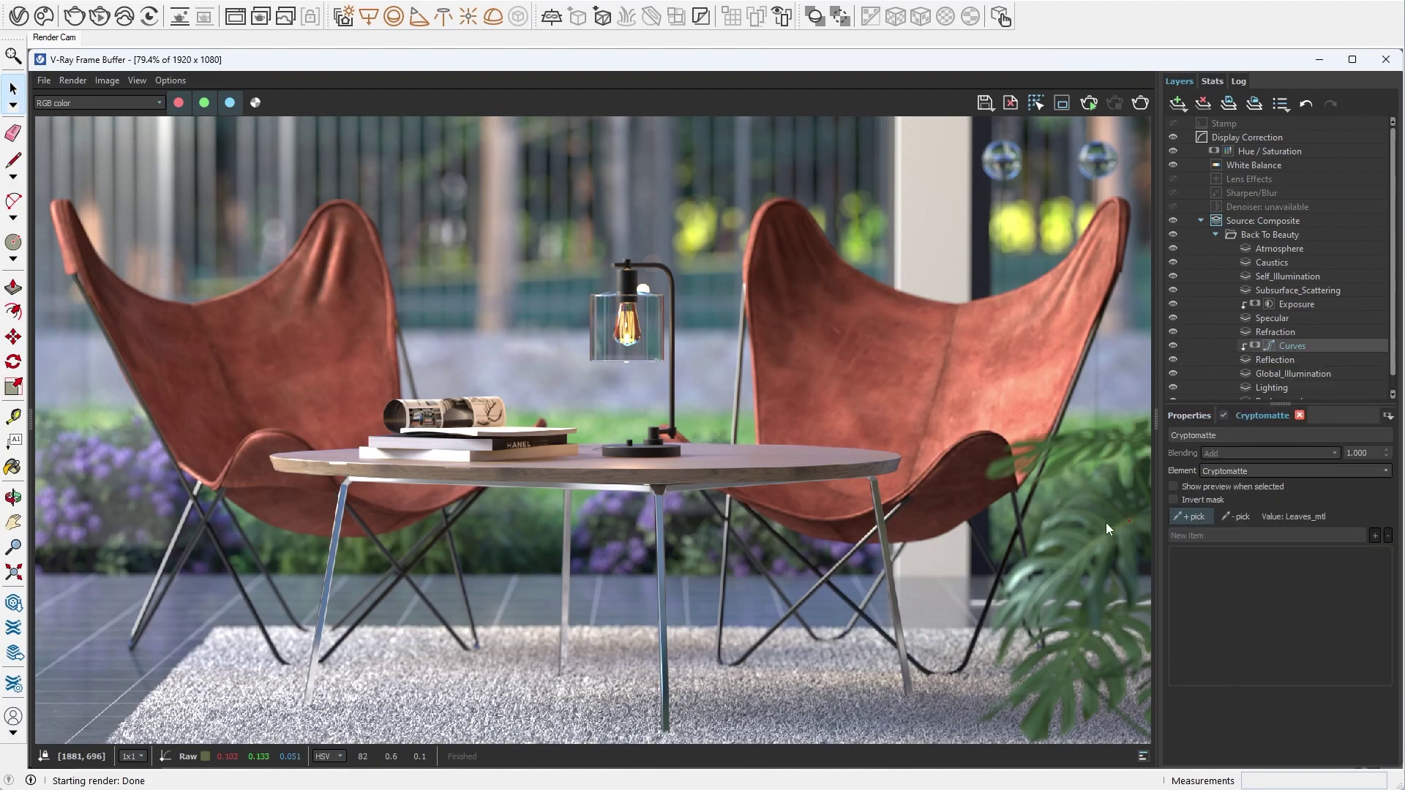
{"action": "left_click", "coordinate": [755, 600]}
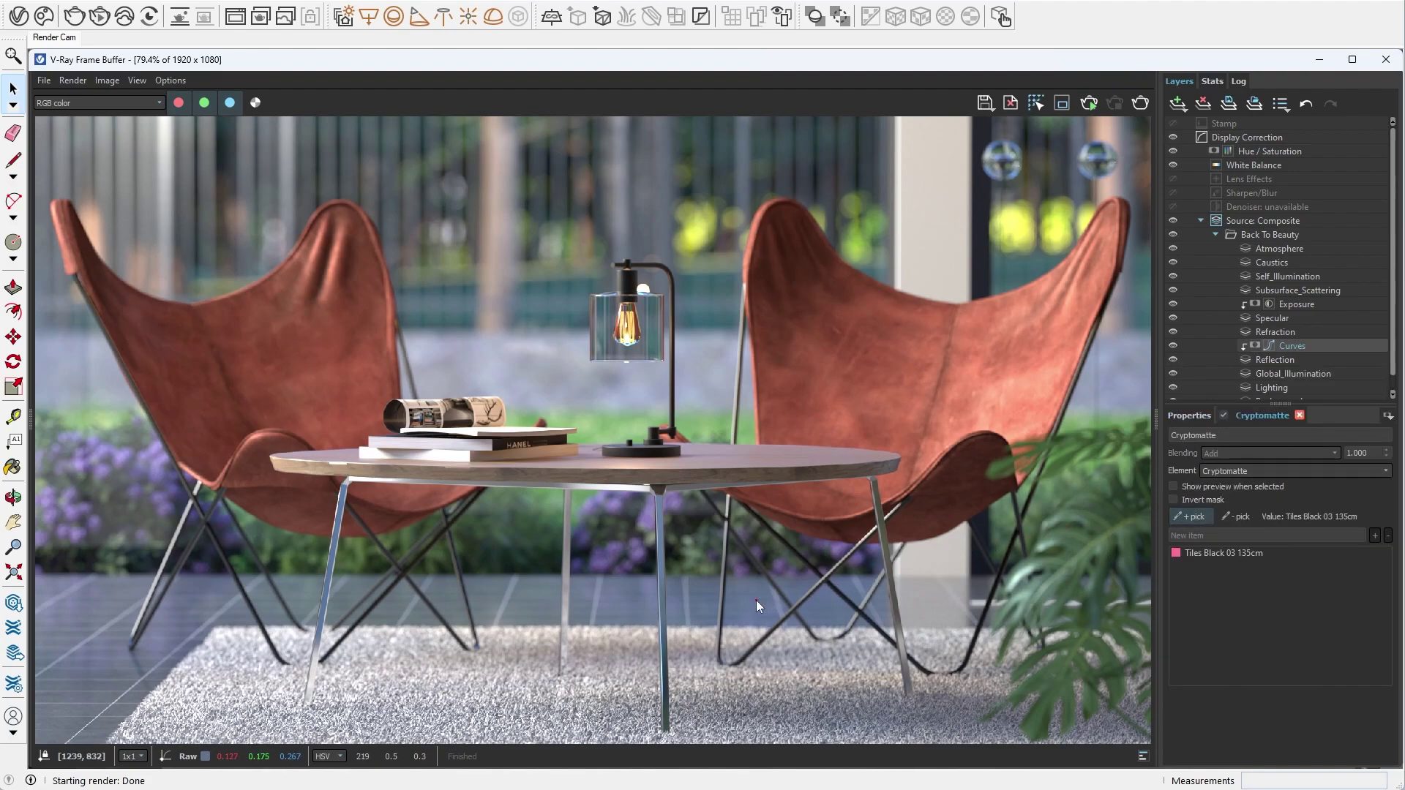
{"action": "left_click", "coordinate": [1184, 420]}
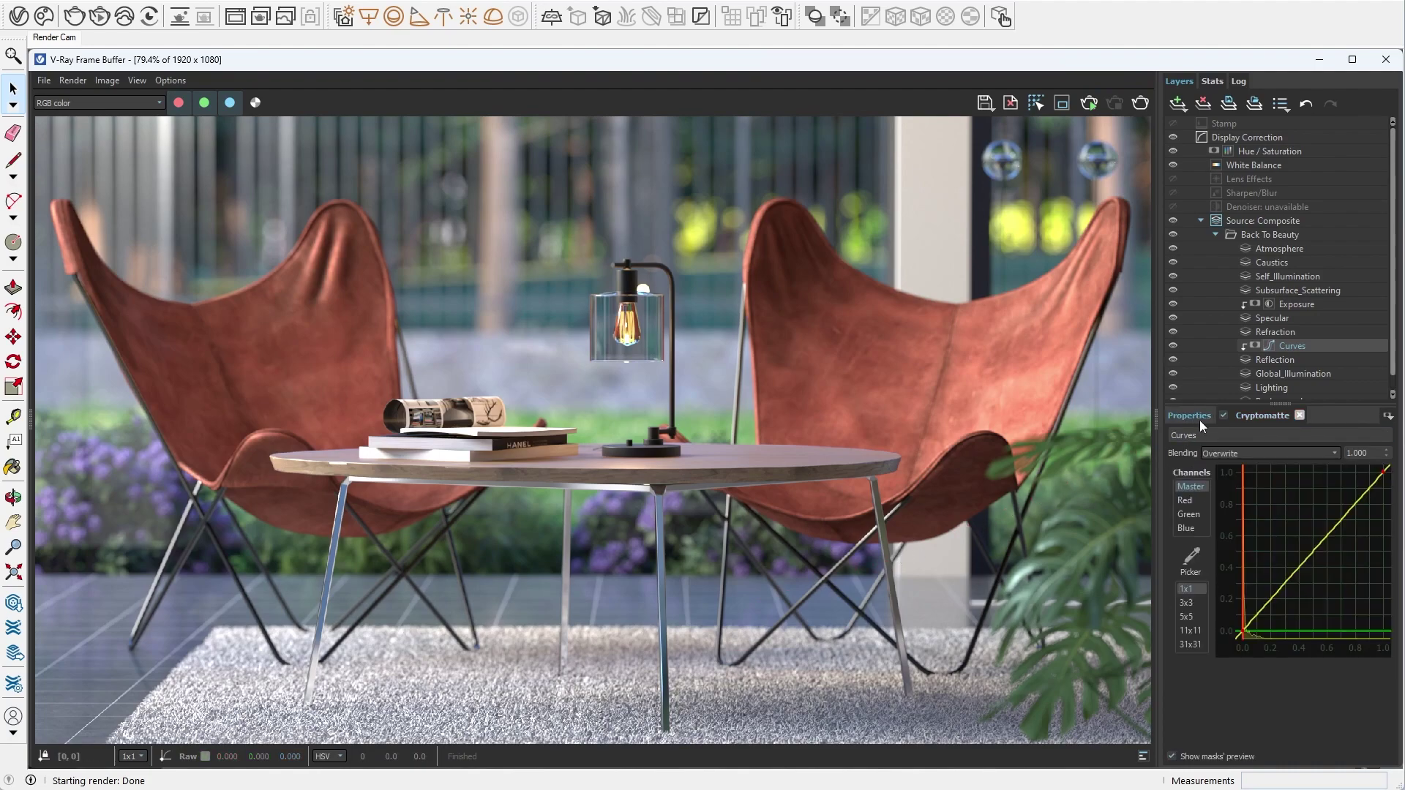
- Shape the Master curve into an S-curve by adding and raising points
{"action": "left_click", "coordinate": [1291, 582]}
{"action": "left_click", "coordinate": [1317, 545]}
{"action": "mouse_move", "coordinate": [1336, 530]}
{"action": "left_mouse_down"}
{"action": "mouse_move", "coordinate": [1336, 511]}
{"action": "mouse_move", "coordinate": [1365, 537]}
{"action": "left_mouse_up"}
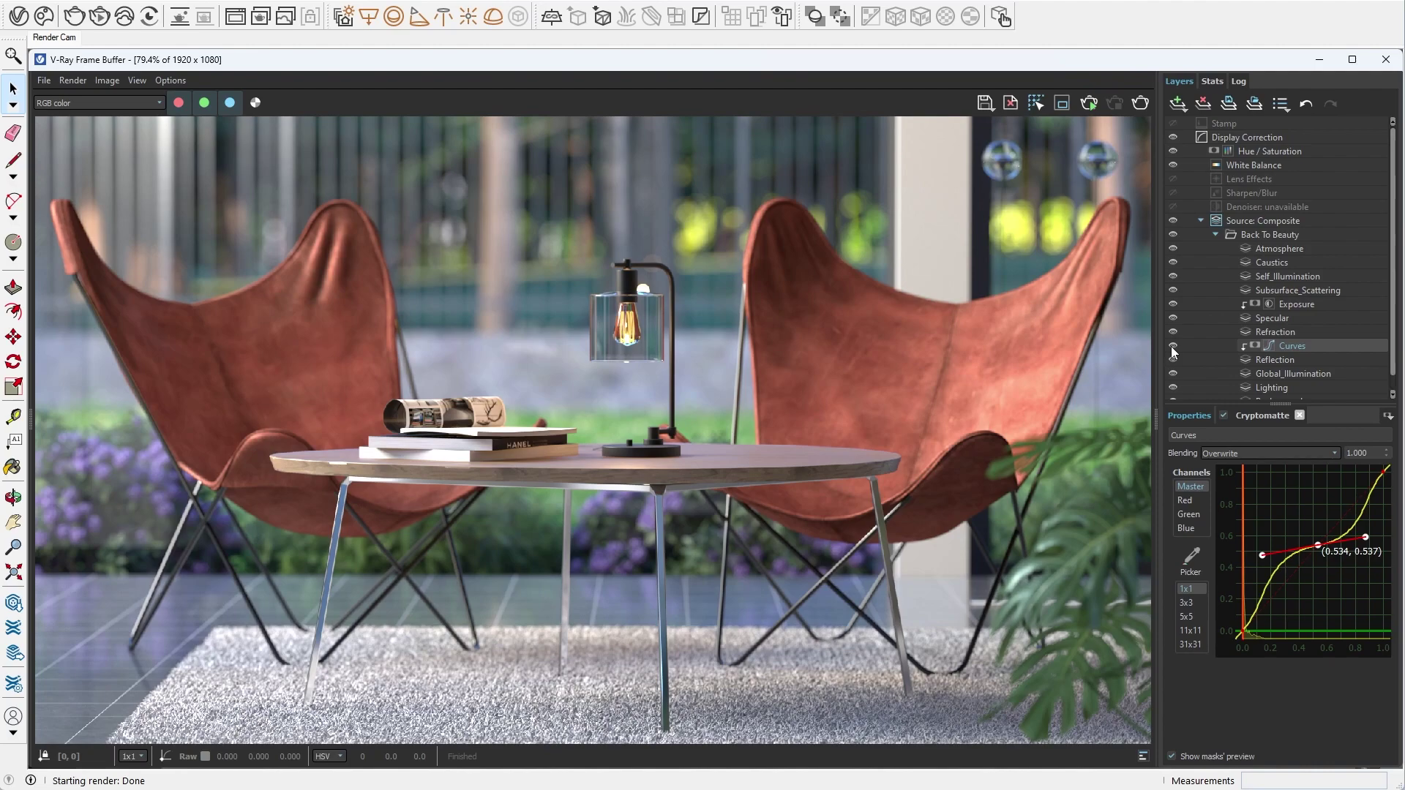
- Add a Filmic tonemap layer using the Hable curve with blending 0.5
{"action": "left_click", "coordinate": [1199, 221]}
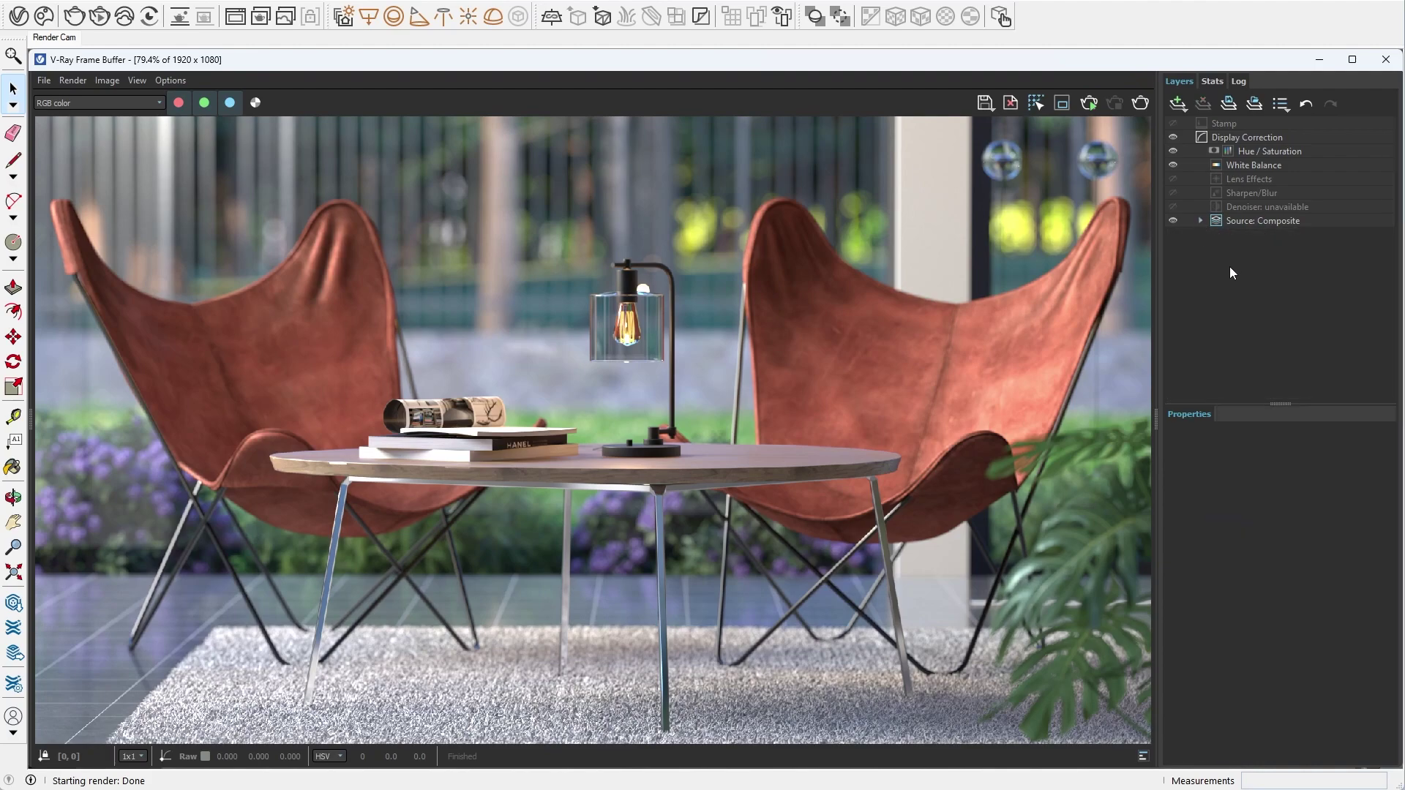
{"action": "left_click", "coordinate": [1181, 107]}
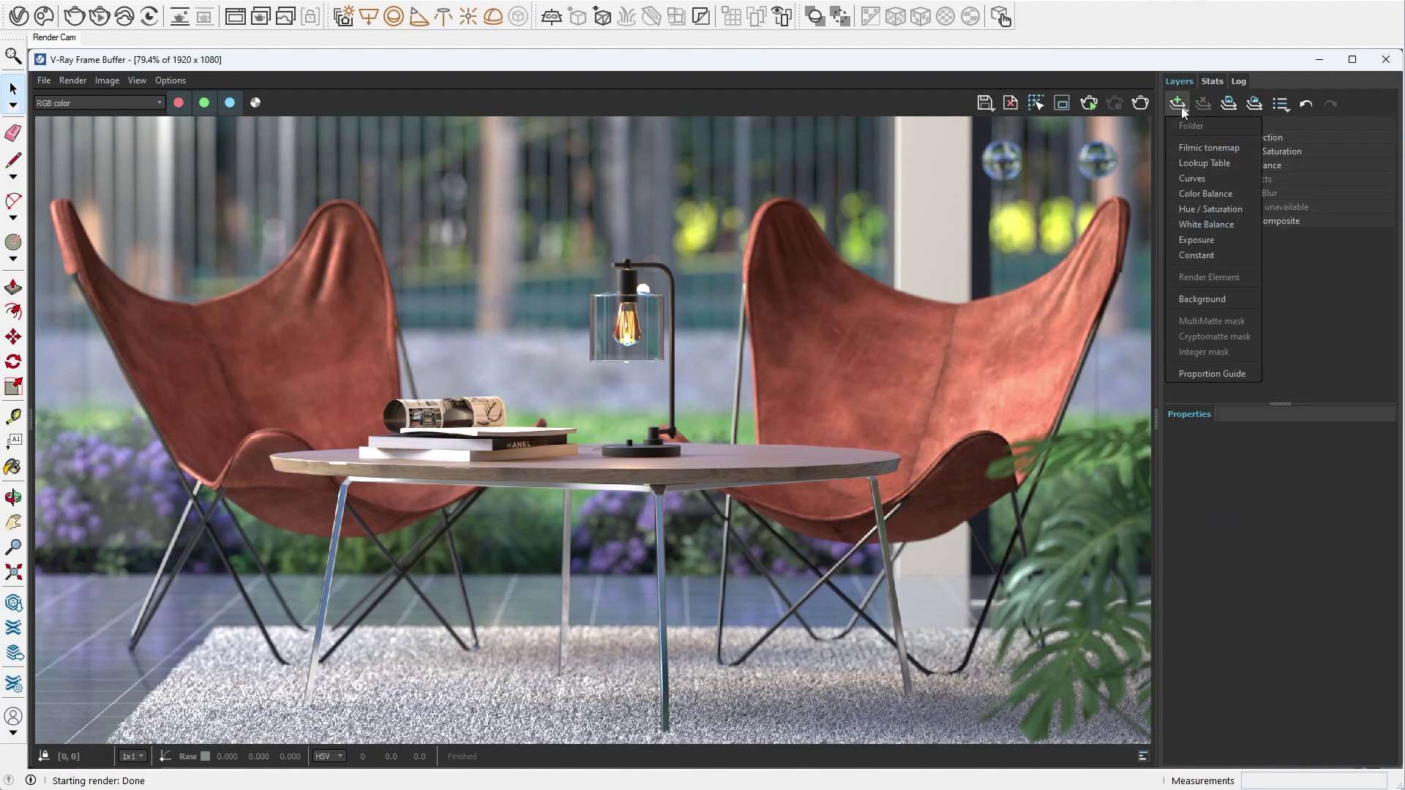
{"action": "left_click", "coordinate": [1189, 145]}
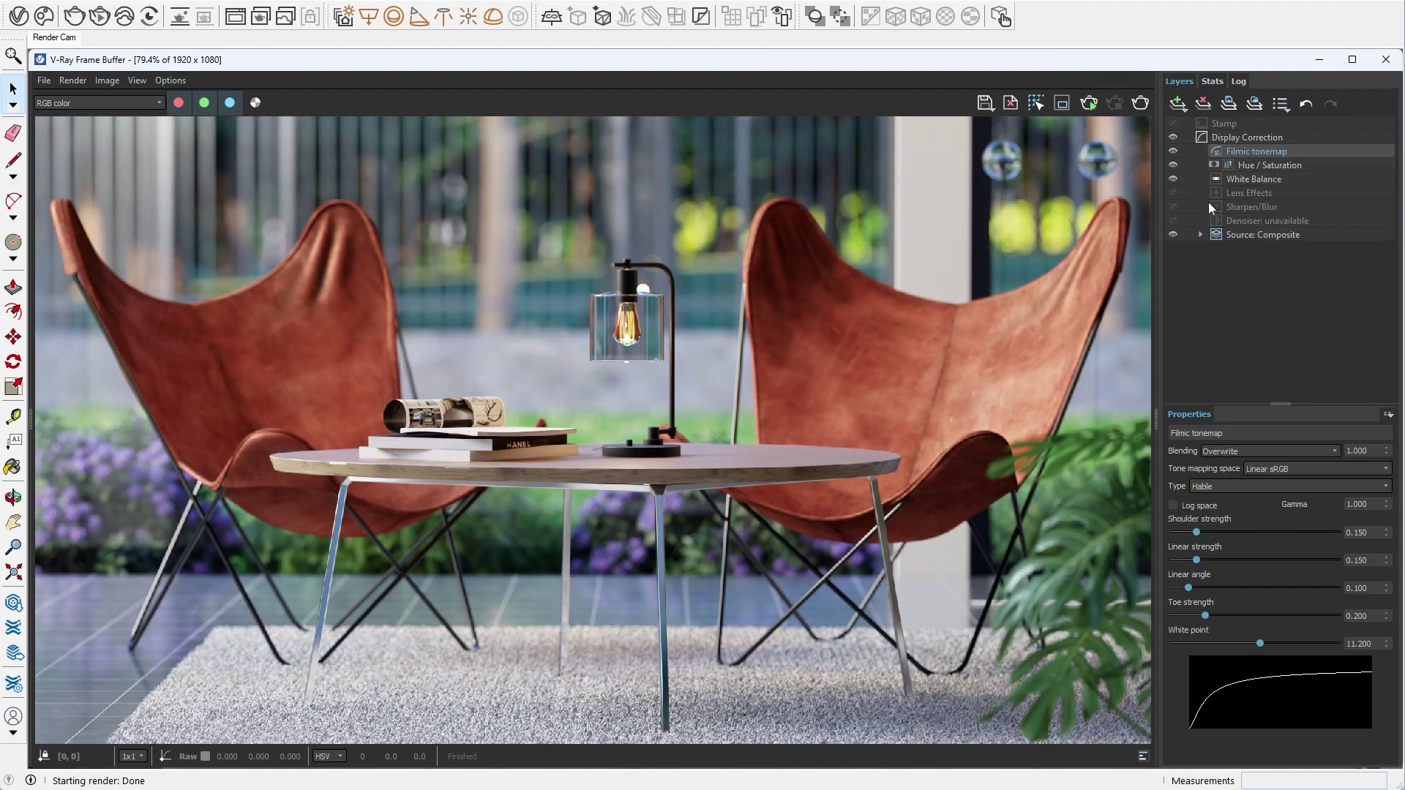
{"action": "left_click", "coordinate": [1225, 484]}
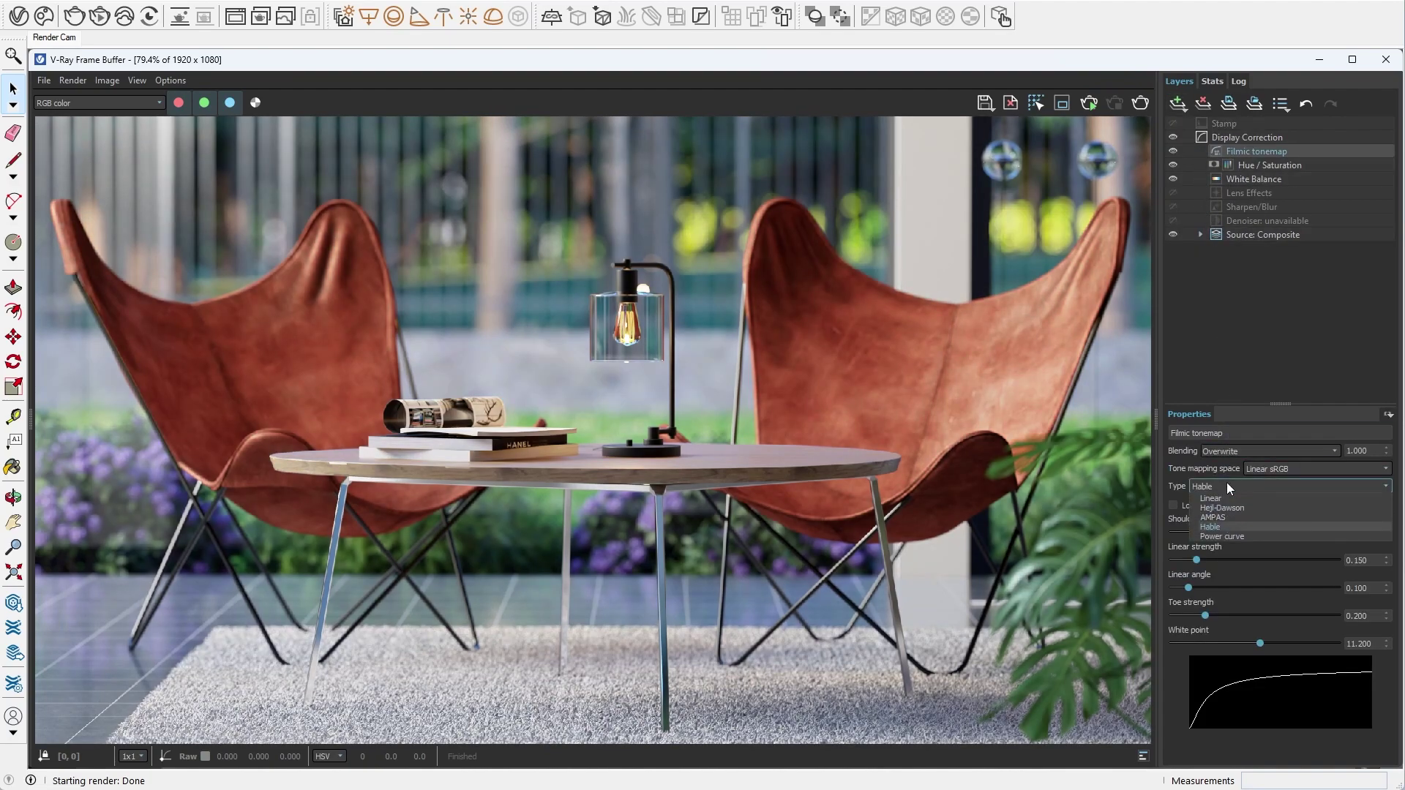
{"action": "left_click", "coordinate": [1229, 525]}
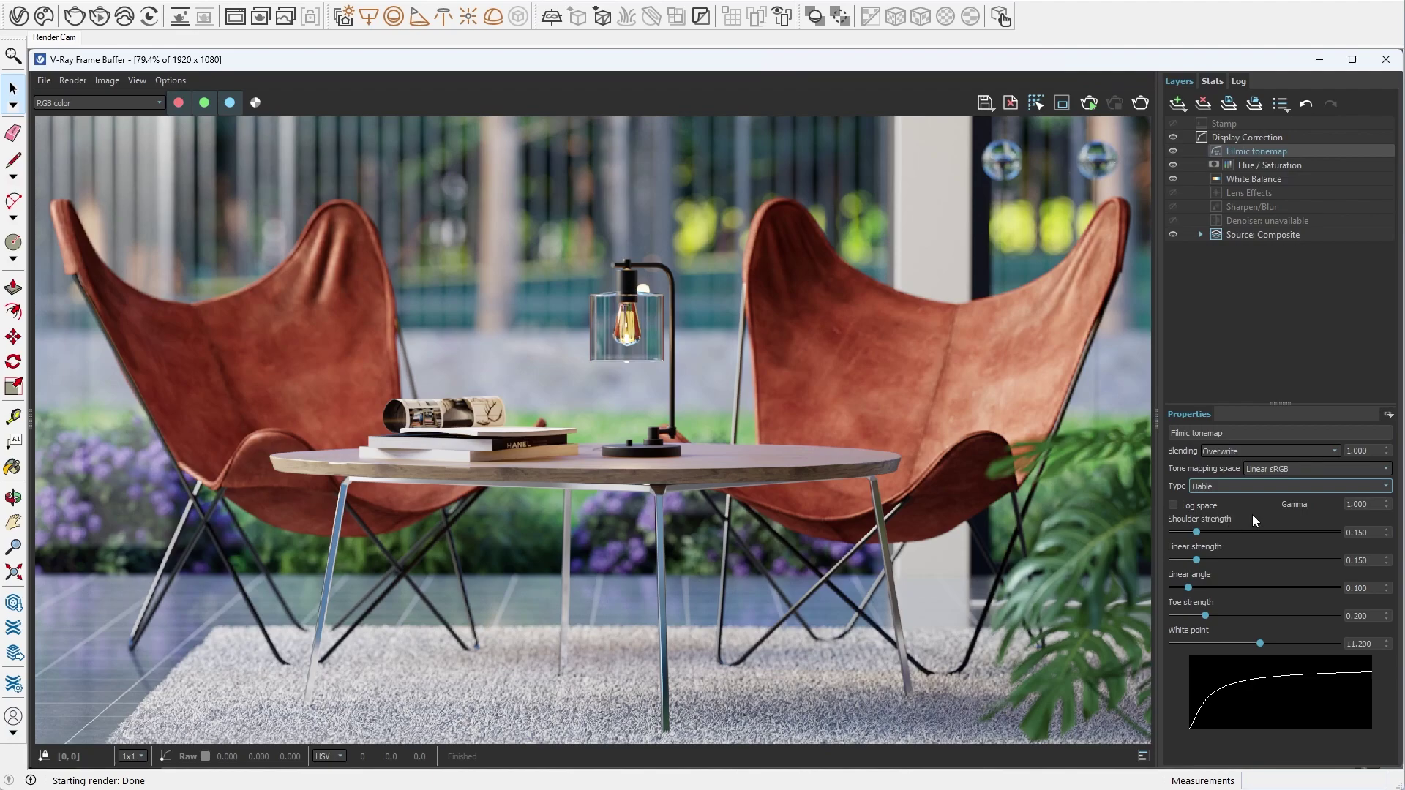
{"action": "double_click", "coordinate": [1361, 449]}
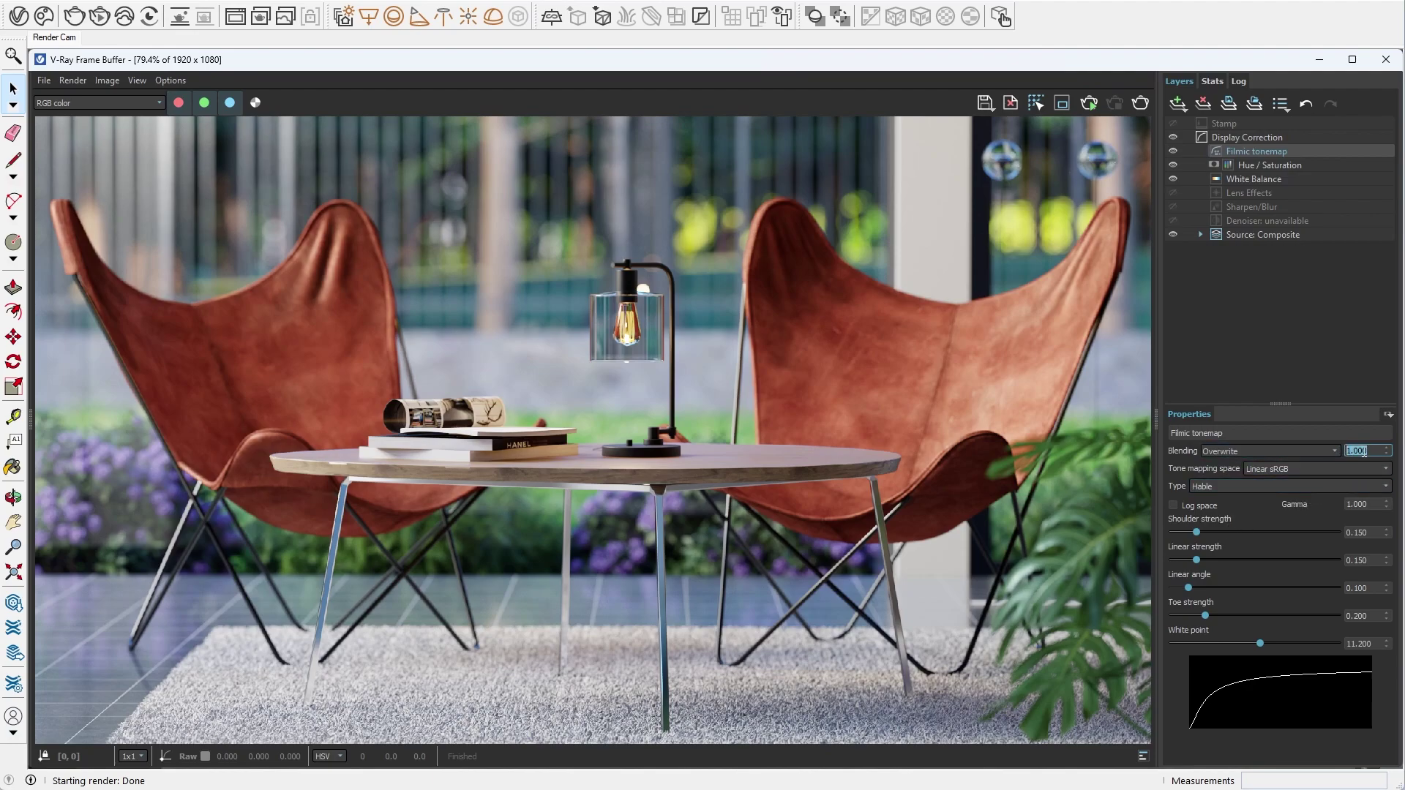
{"action": "type", "text": "0.5"}
{"action": "key", "text": "Return"}
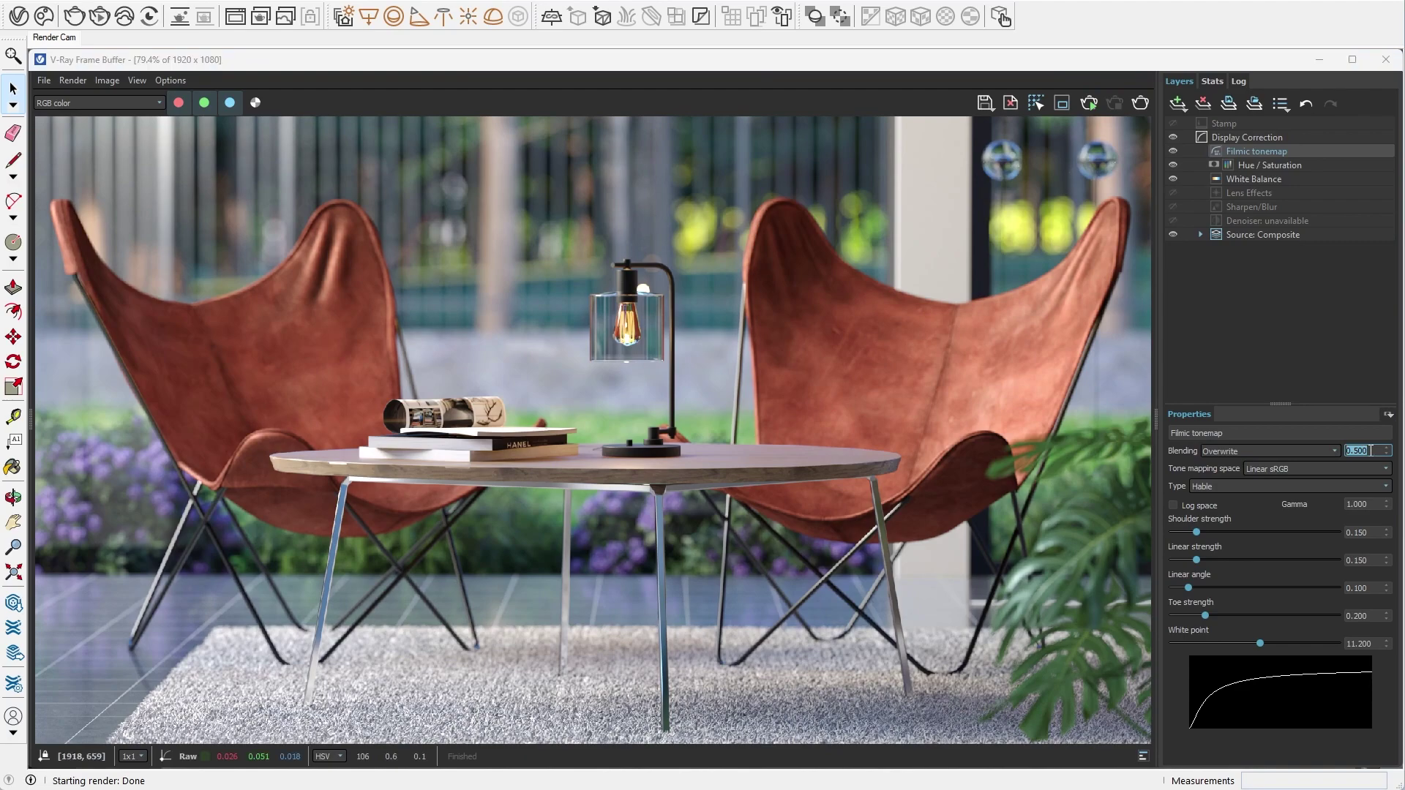
- Enable bloom/glare in Lens Effects and enlarge the glare around the table lamp
{"action": "left_click", "coordinate": [1242, 193]}
{"action": "left_click", "coordinate": [1172, 475]}
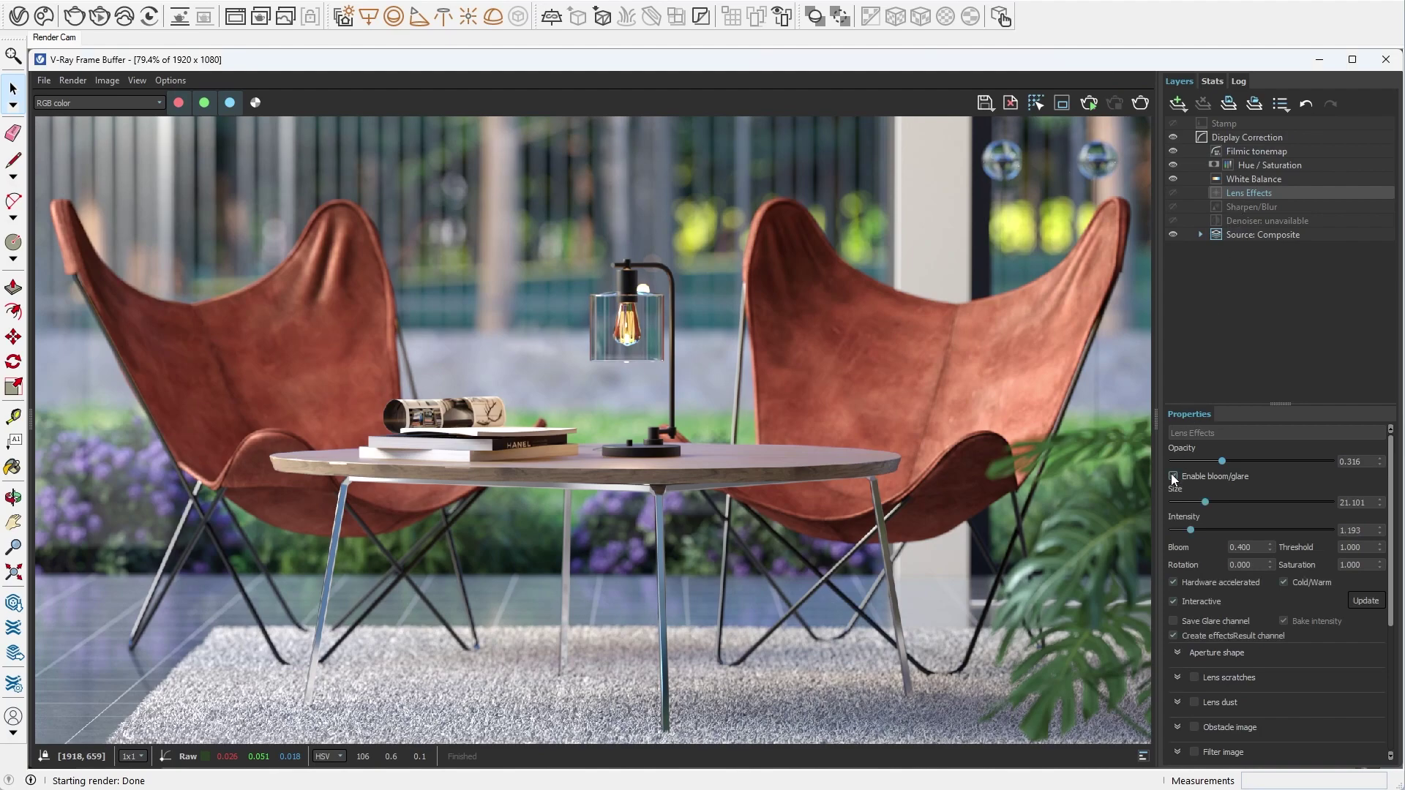
{"action": "mouse_move", "coordinate": [1204, 502]}
{"action": "left_mouse_down"}
{"action": "mouse_move", "coordinate": [1270, 504]}
{"action": "mouse_move", "coordinate": [1254, 531]}
{"action": "left_mouse_up"}
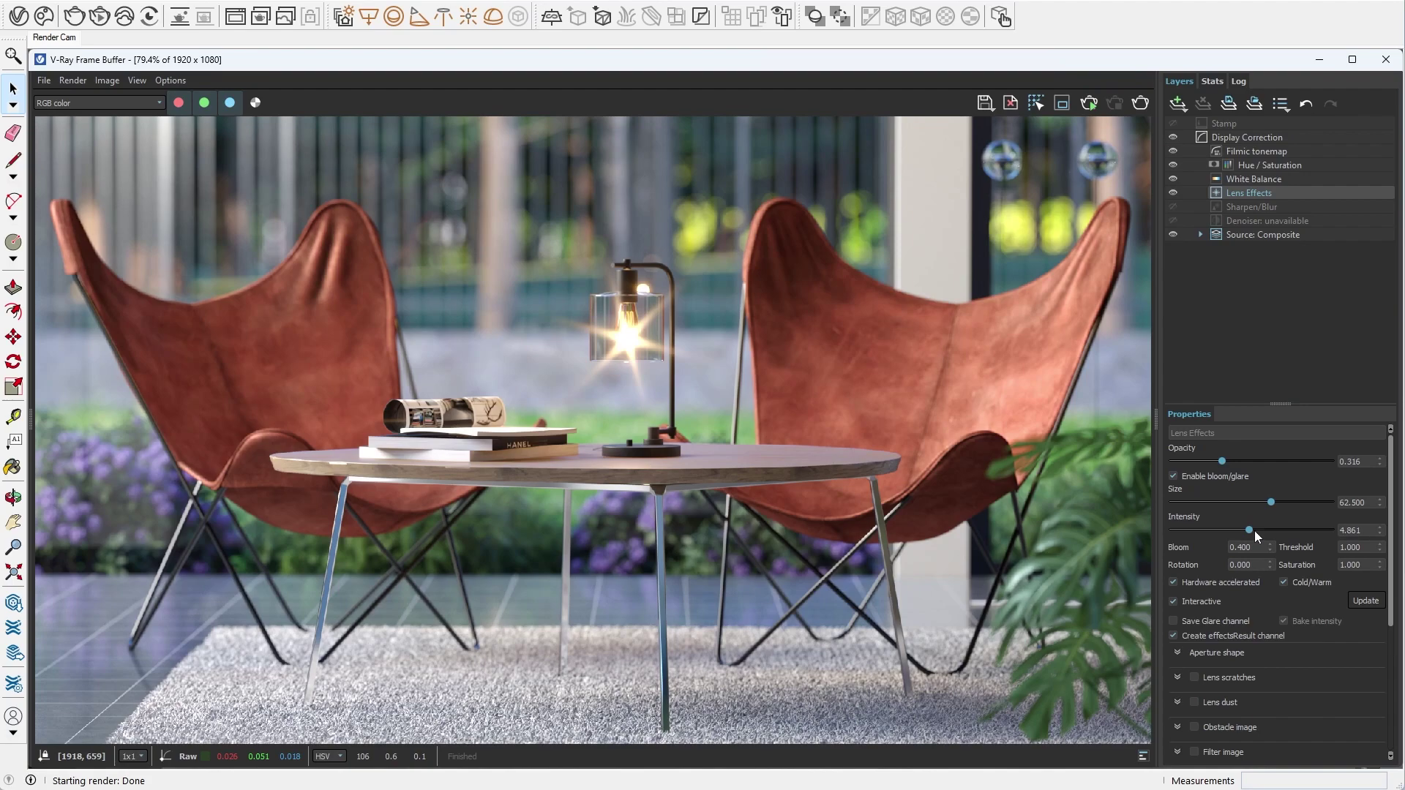
{"action": "scroll", "coordinate": [1388, 531], "scroll_direction": "down", "scroll_amount": 2}
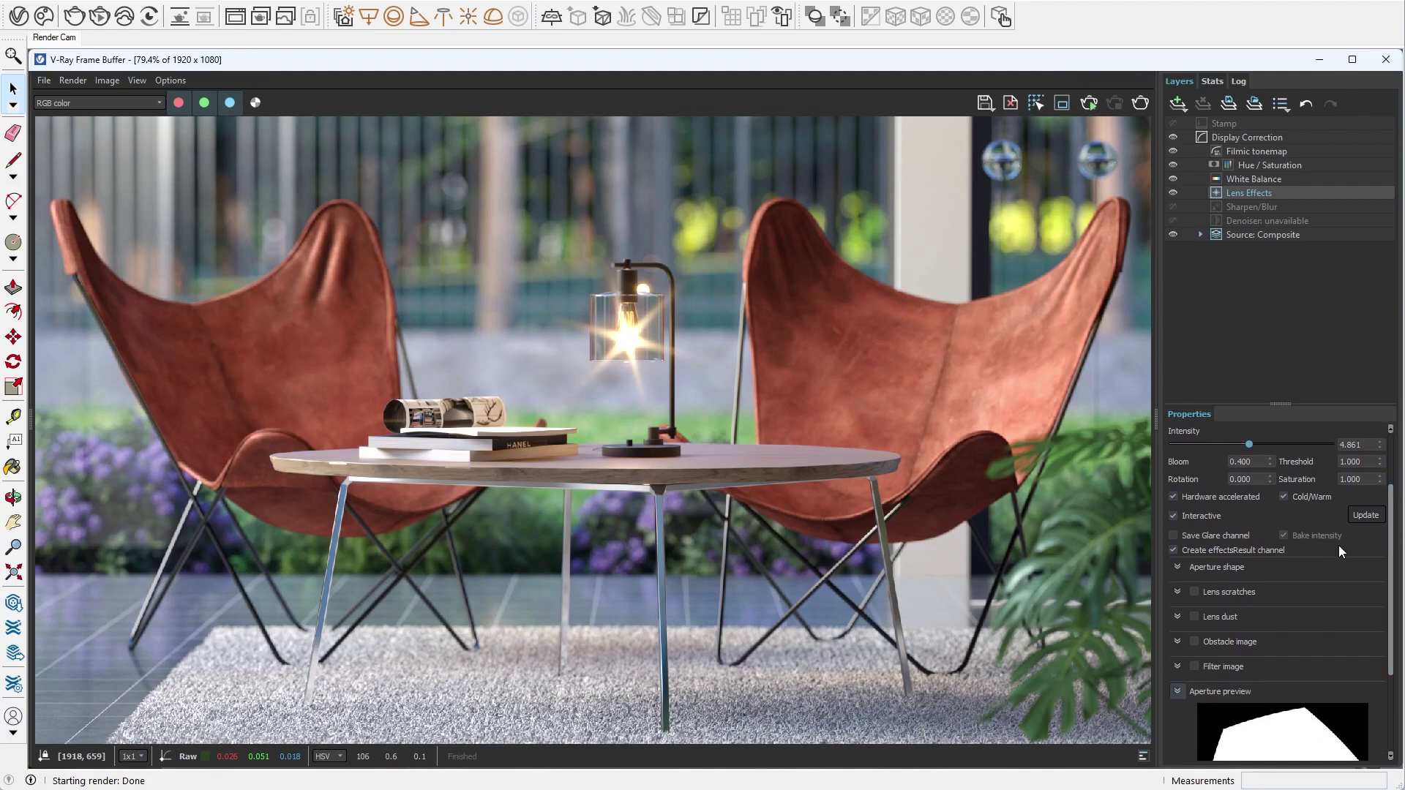
- Add Hexagonal lens scratches and lens dust, then reduce the glare size to 18.5
{"action": "left_click", "coordinate": [1196, 591]}
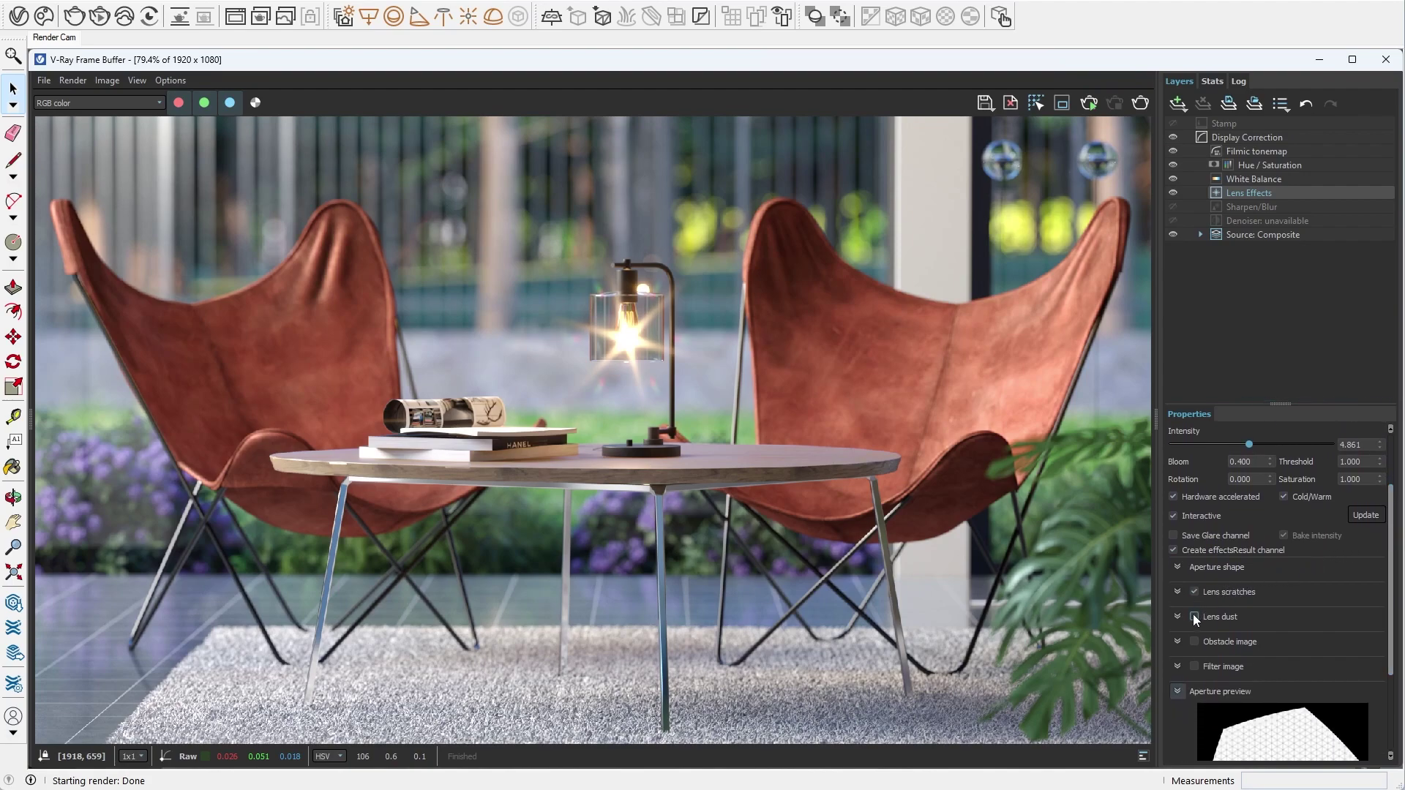
{"action": "left_click", "coordinate": [1194, 616]}
{"action": "left_click", "coordinate": [1177, 592]}
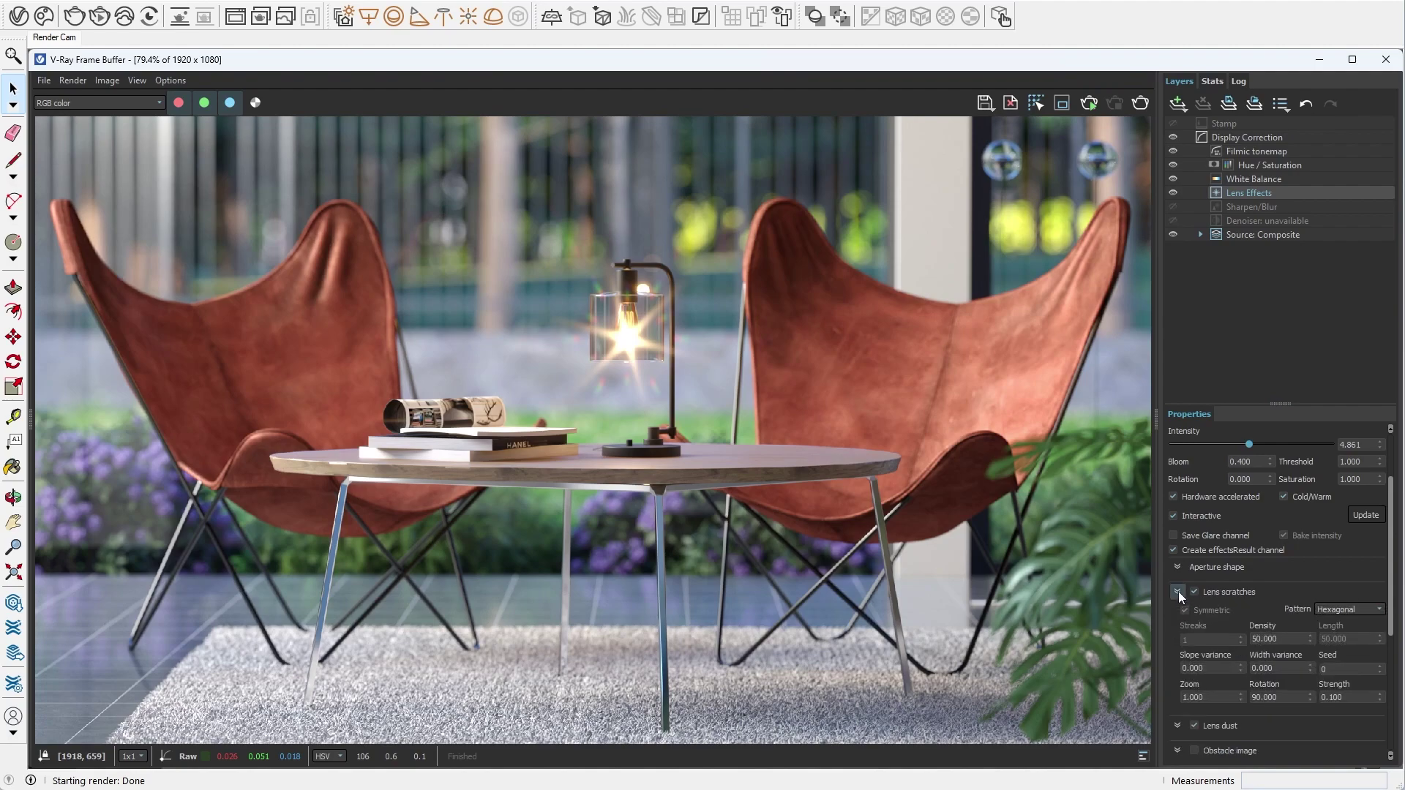
{"action": "left_click", "coordinate": [1318, 608]}
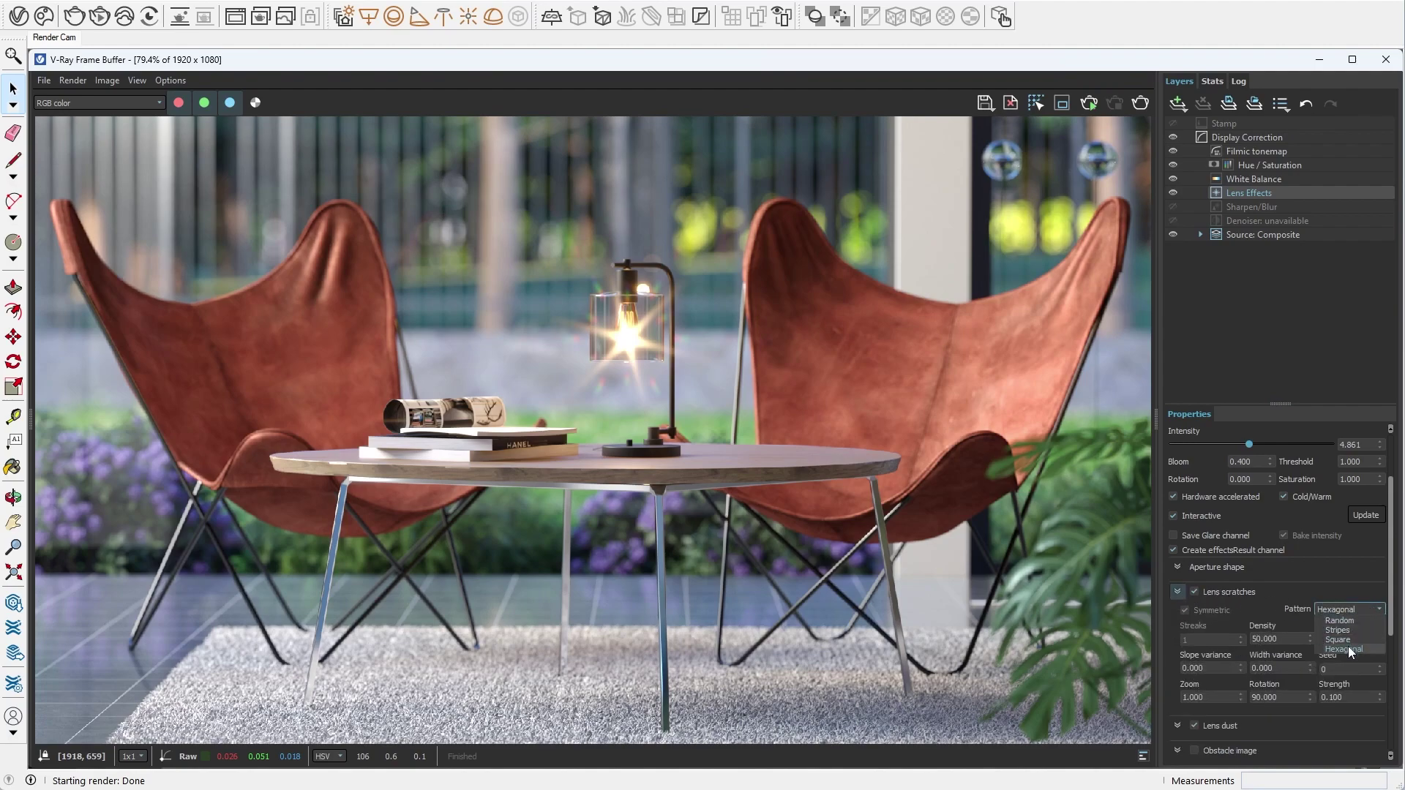
{"action": "left_click", "coordinate": [1202, 610]}
{"action": "left_click", "coordinate": [1178, 591]}
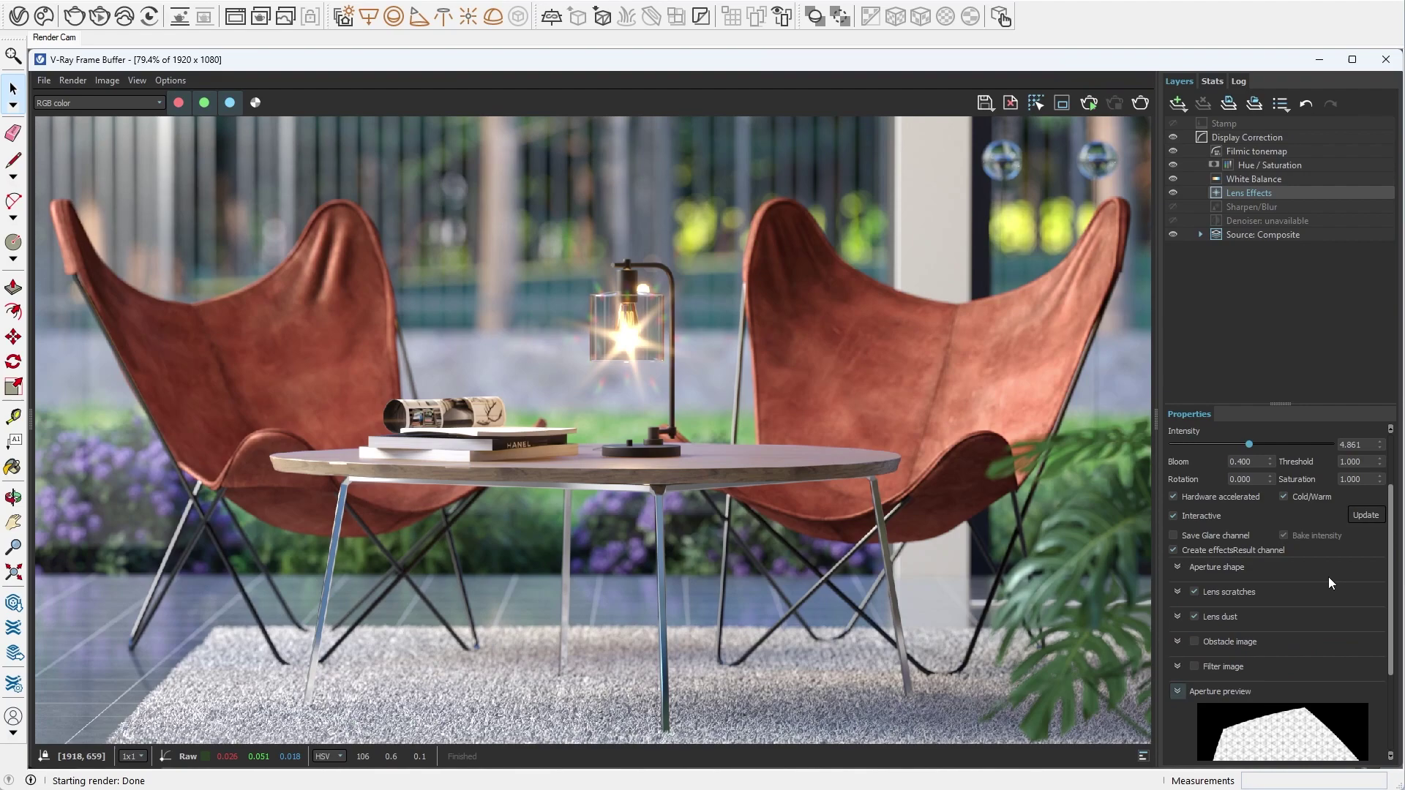
{"action": "mouse_move", "coordinate": [1391, 542]}
{"action": "left_mouse_down"}
{"action": "mouse_move", "coordinate": [1391, 640]}
{"action": "mouse_move", "coordinate": [1391, 507]}
{"action": "left_mouse_up"}
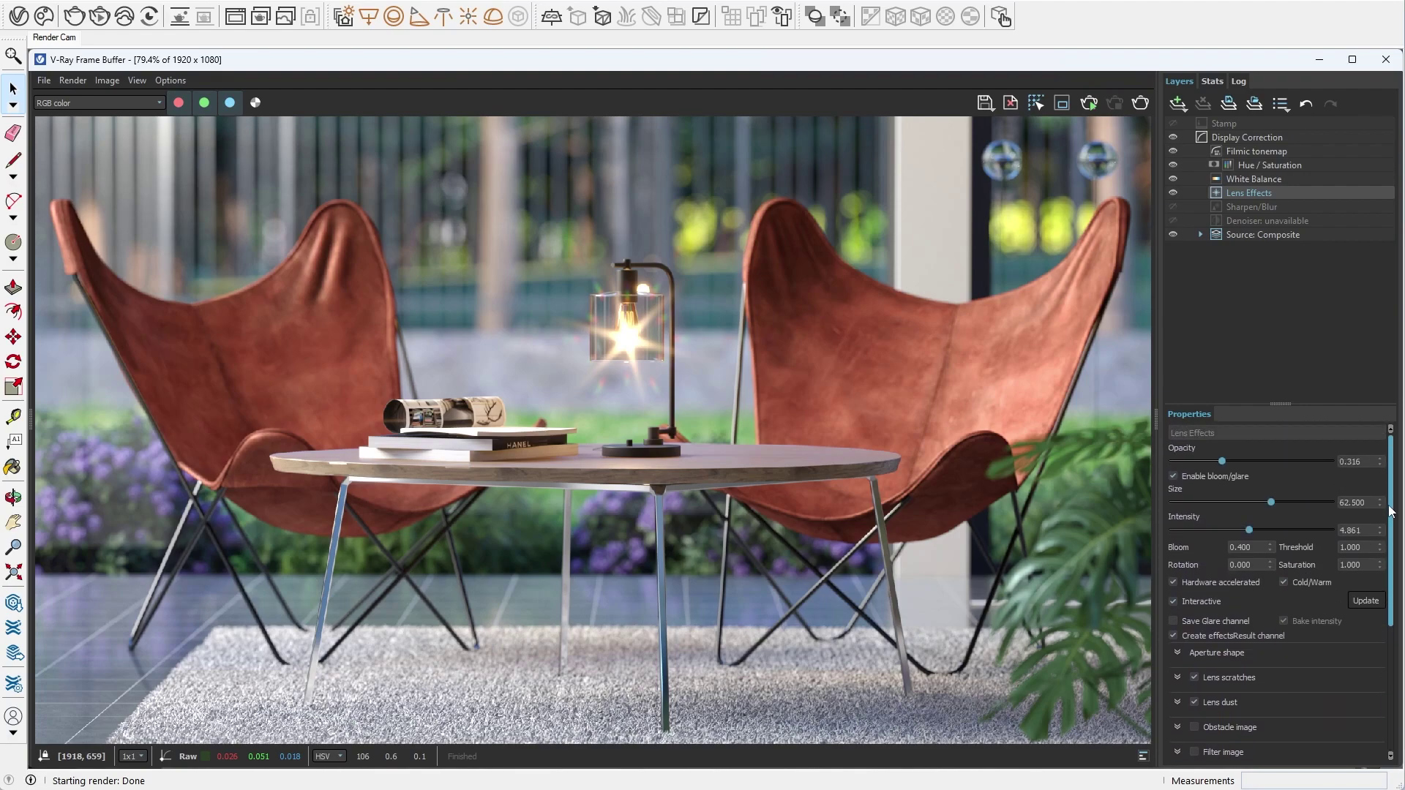
{"action": "left_click_drag", "start_coordinate": [1272, 502], "coordinate": [1199, 501]}
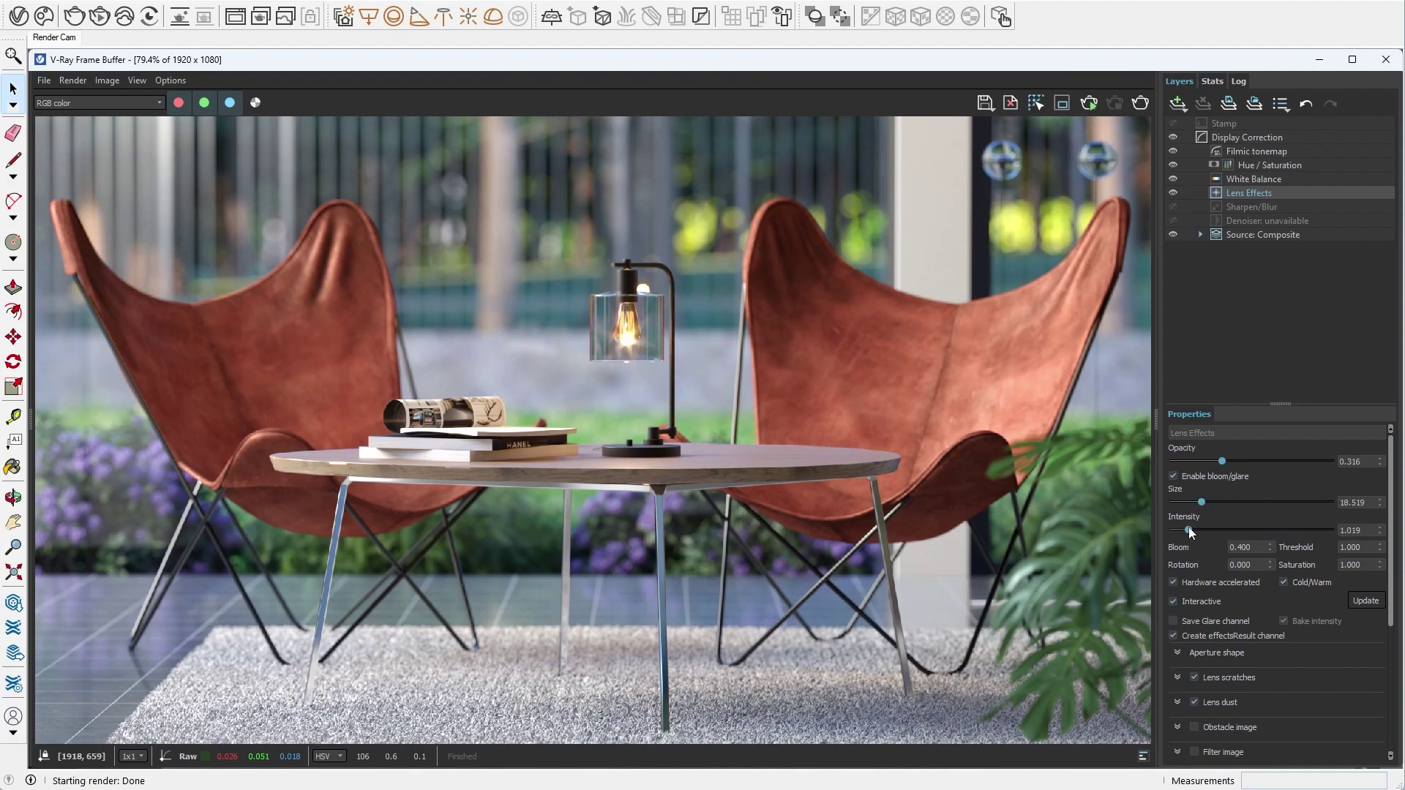
- Enable Sharpen/Blur with sharpen amount 2.222 and open the History panel beside the render
{"action": "left_click", "coordinate": [1235, 208]}
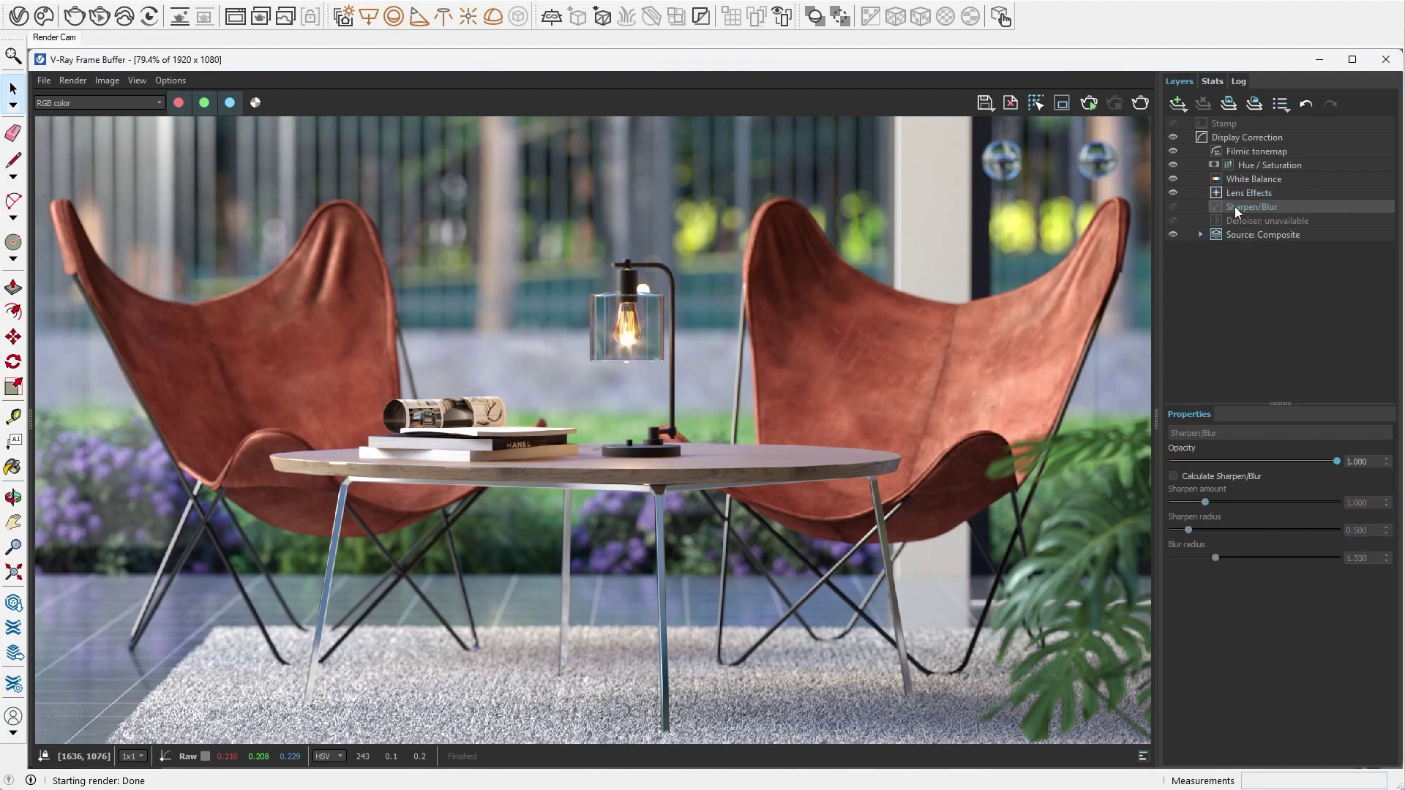
{"action": "left_click", "coordinate": [1173, 477]}
{"action": "mouse_move", "coordinate": [1205, 502]}
{"action": "left_mouse_down"}
{"action": "mouse_move", "coordinate": [1245, 502]}
{"action": "mouse_move", "coordinate": [1217, 534]}
{"action": "left_mouse_up"}
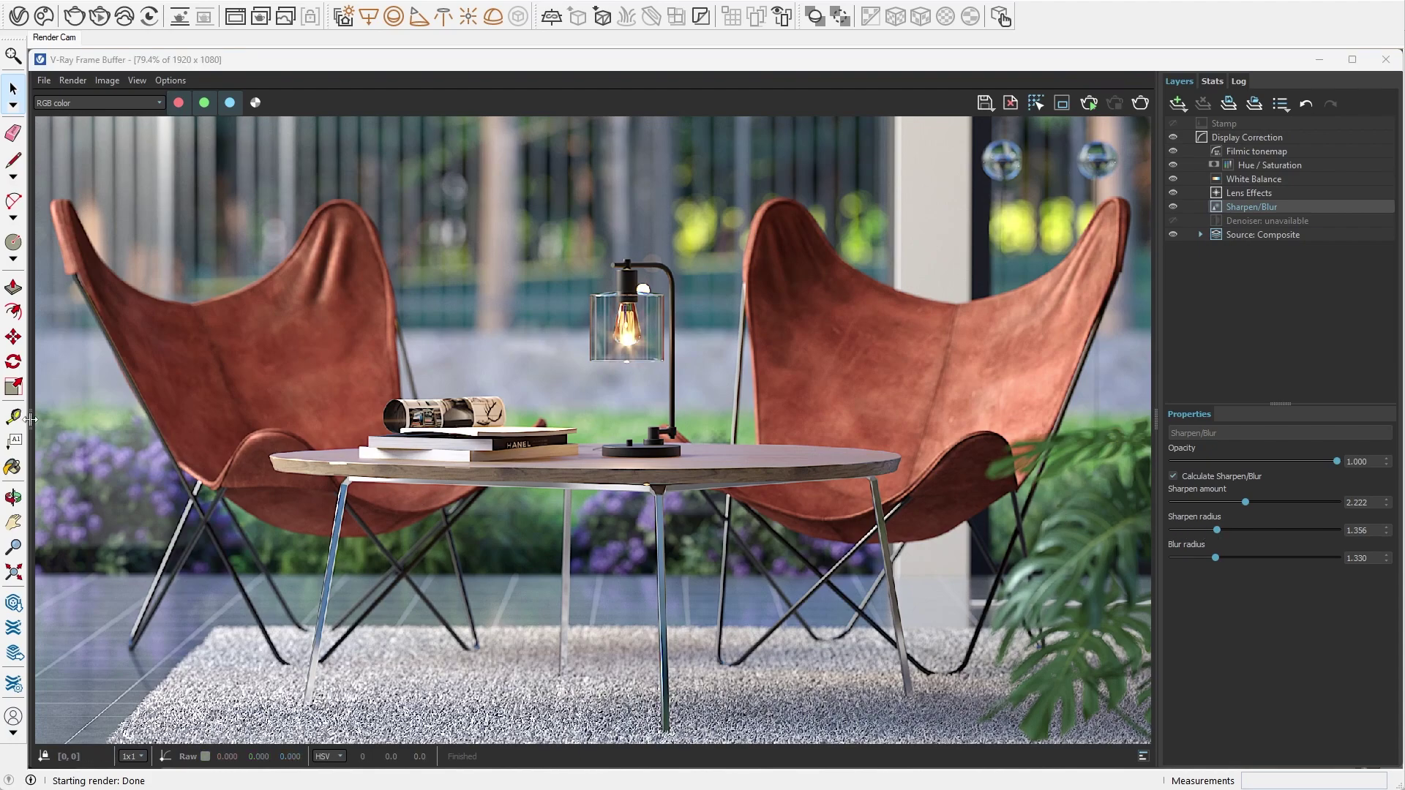
{"action": "left_click_drag", "start_coordinate": [31, 423], "coordinate": [177, 443]}
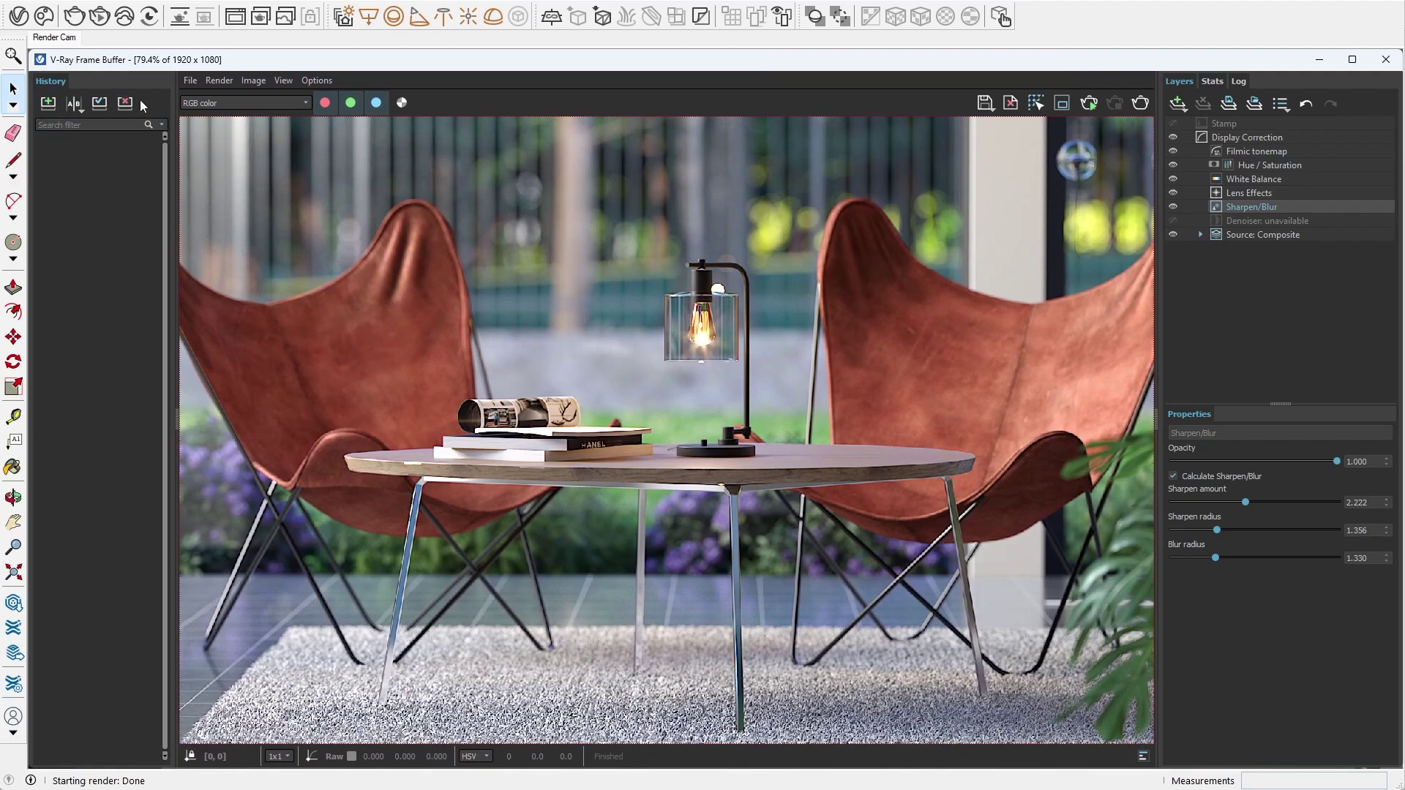
- Enable history in VFB Settings, save the settings, and store the sharpened render in history
{"action": "left_click", "coordinate": [317, 81]}
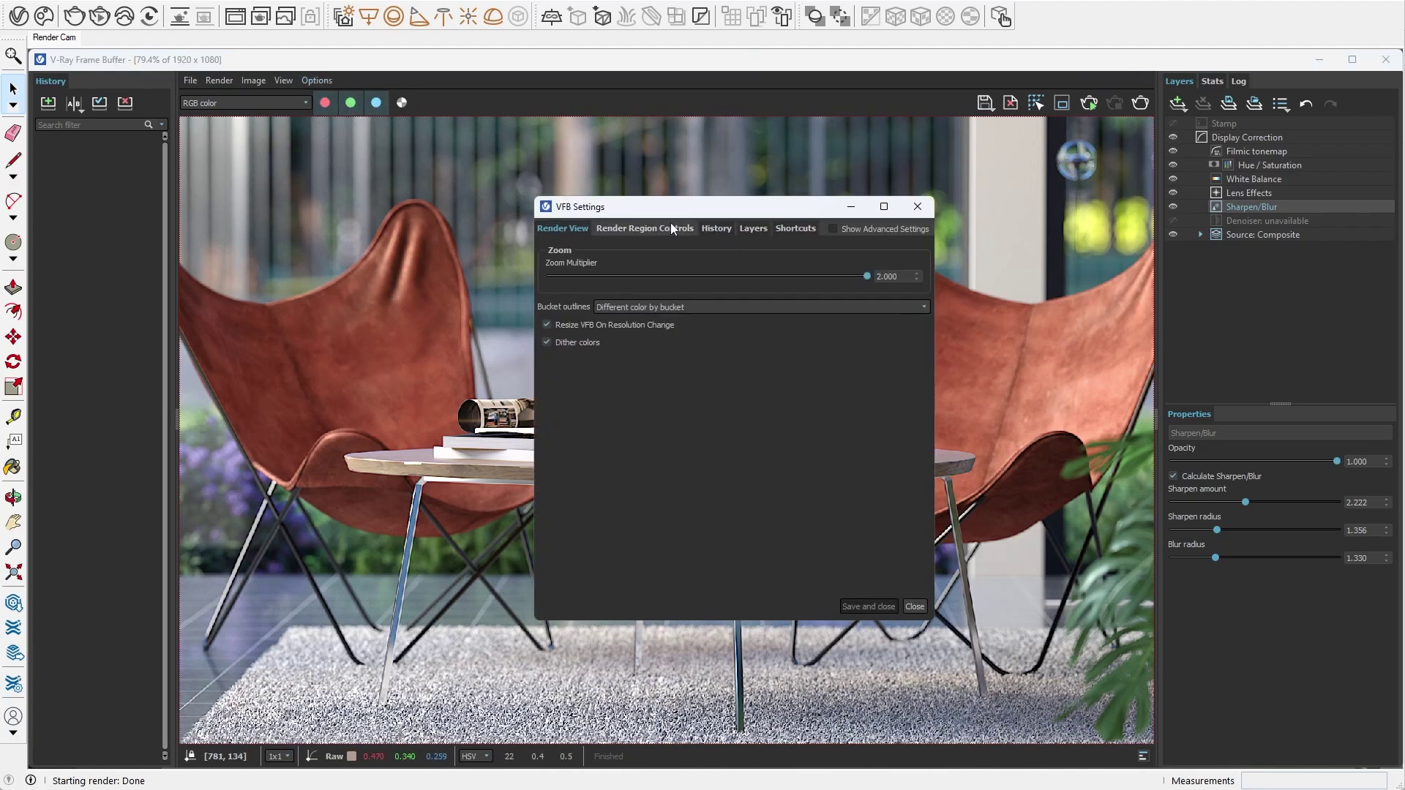
{"action": "left_click", "coordinate": [709, 229]}
{"action": "left_click", "coordinate": [550, 245]}
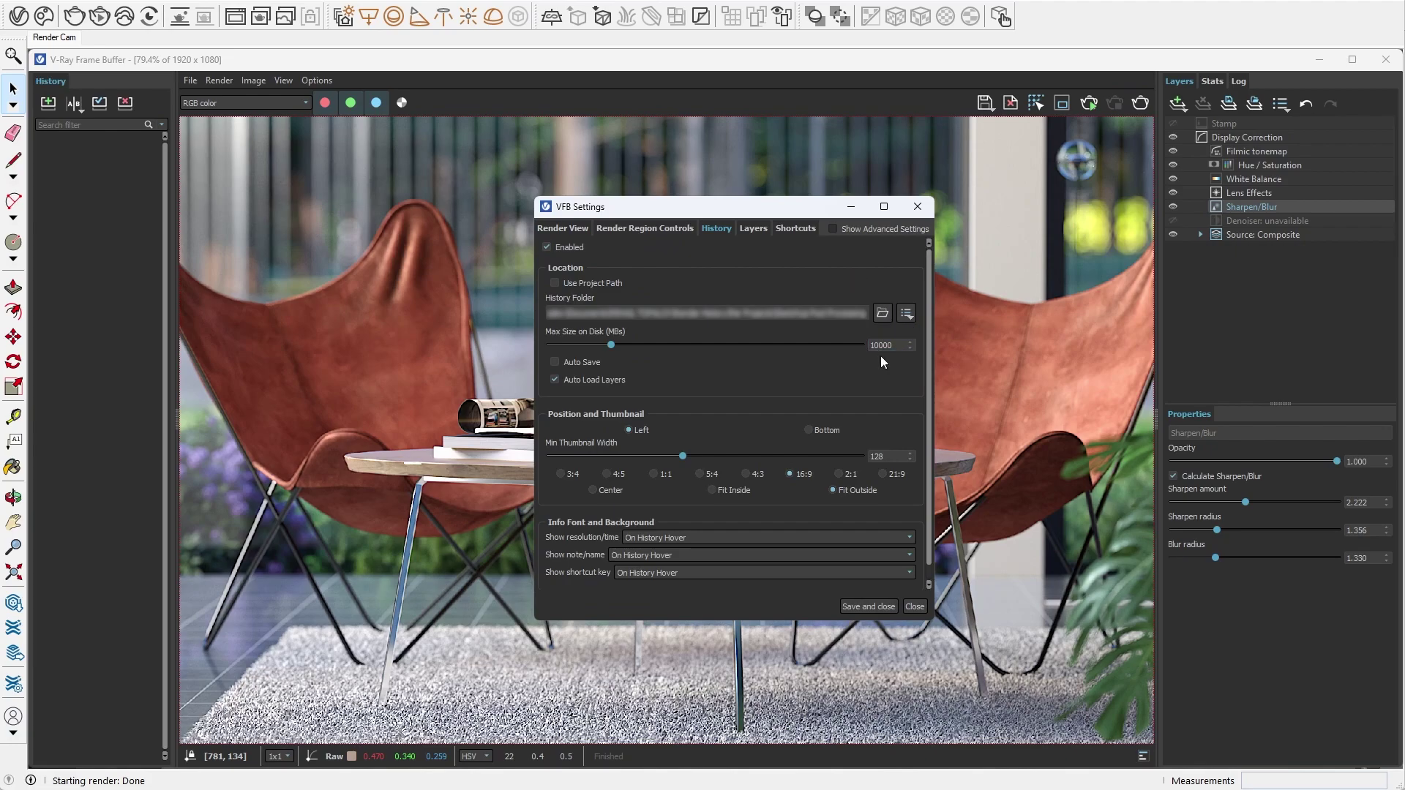
{"action": "left_click", "coordinate": [865, 607]}
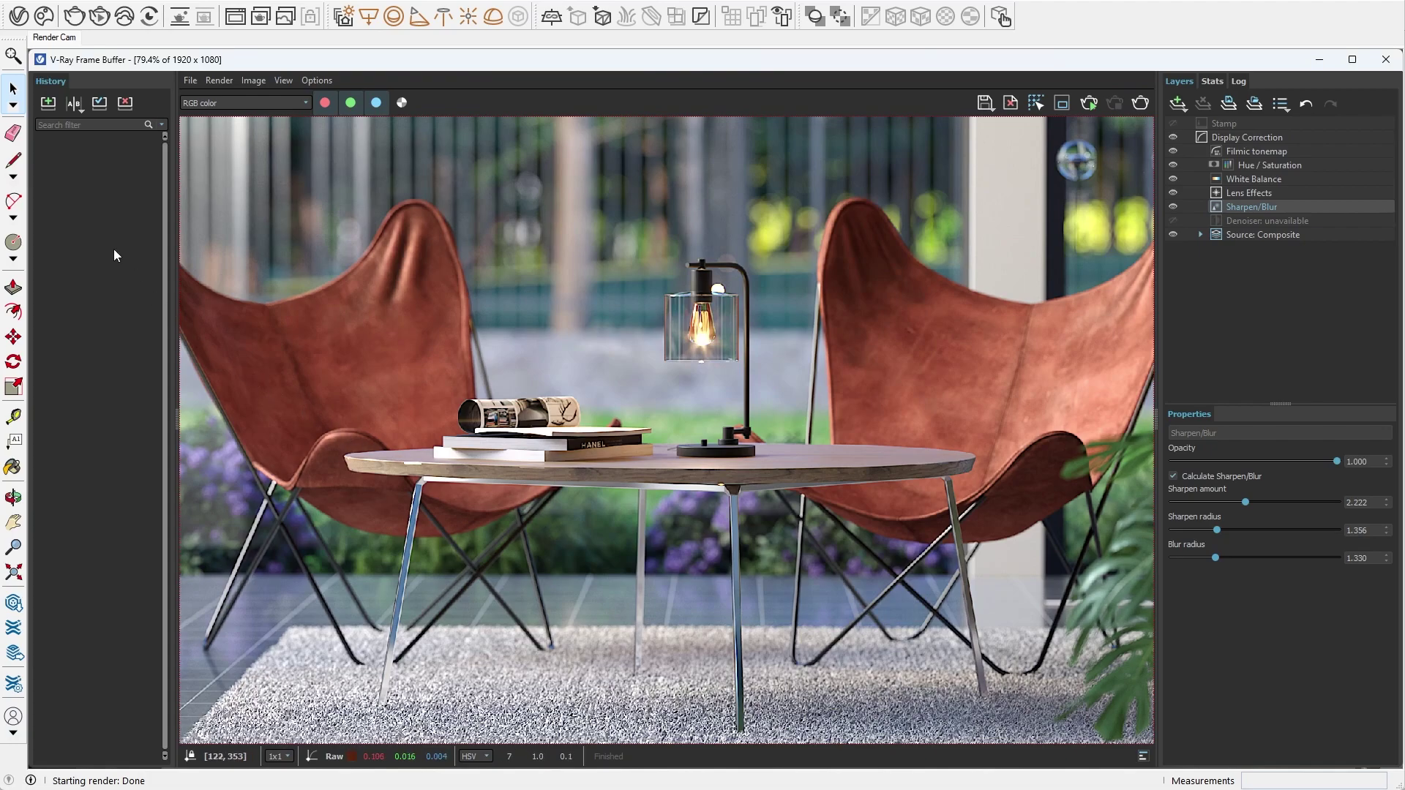
{"action": "left_click", "coordinate": [51, 108]}
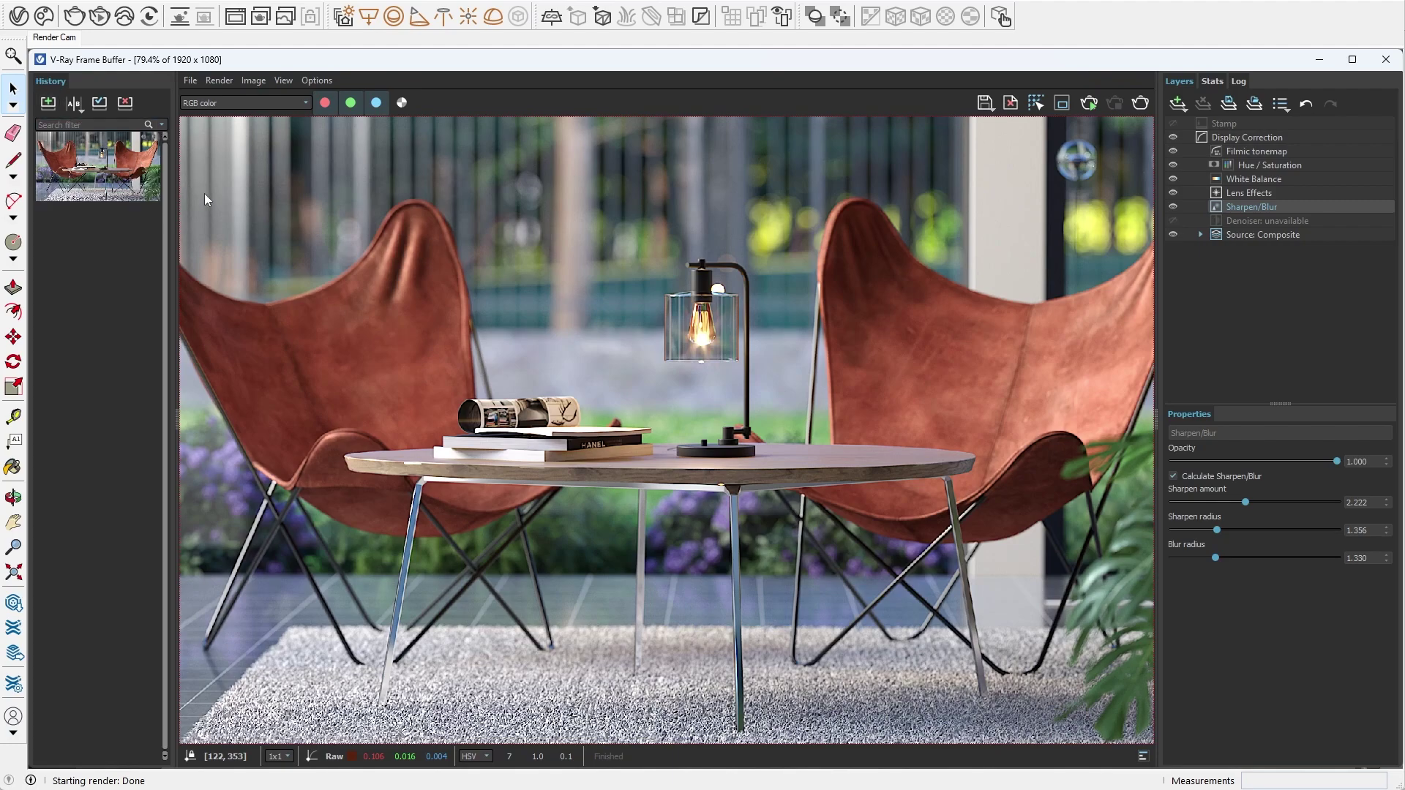
{"action": "scroll", "coordinate": [511, 319], "scroll_direction": "down", "scroll_amount": 1}
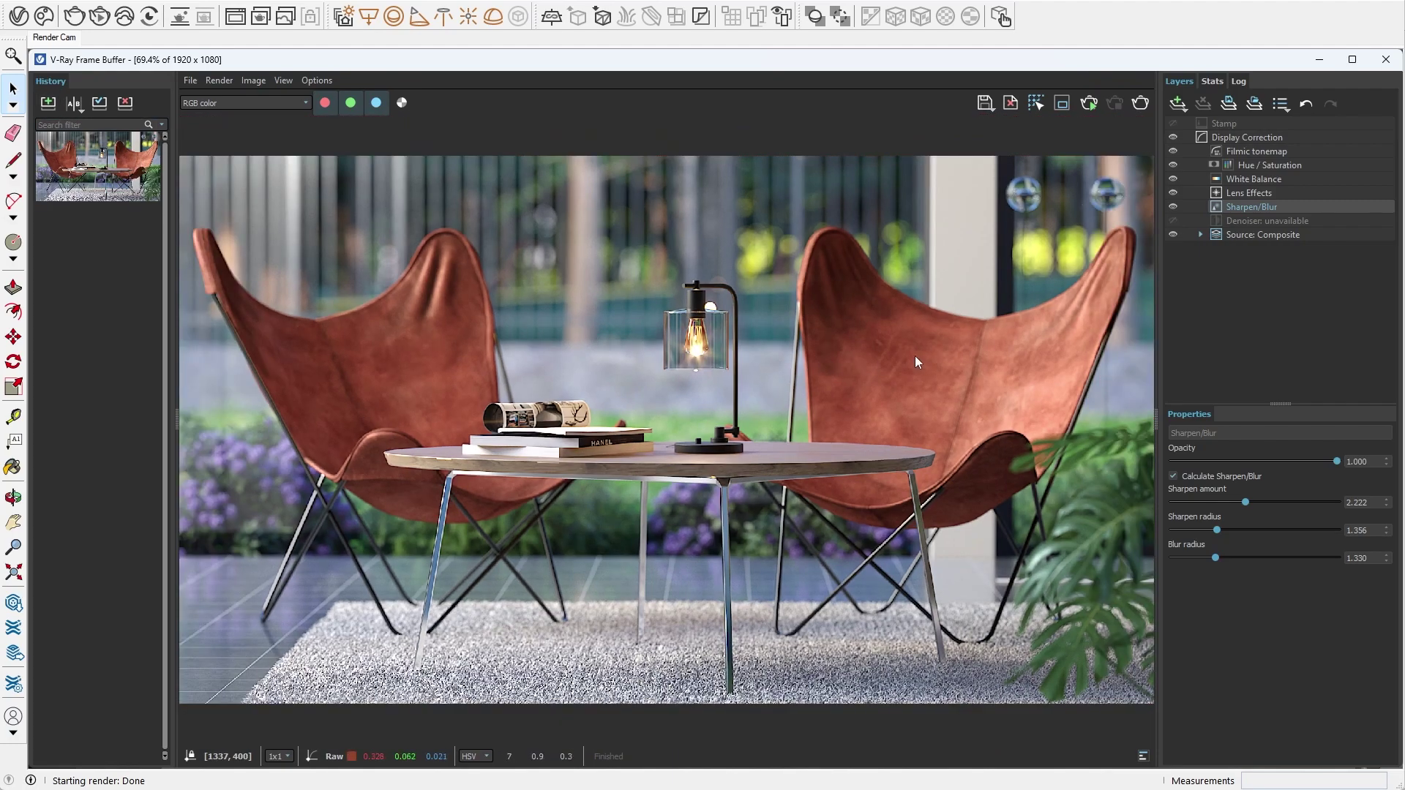
- Switch the source to LightMix, disable Outdoor Light and SunLight, and set Table Lamp to 4
{"action": "left_click", "coordinate": [1289, 235]}
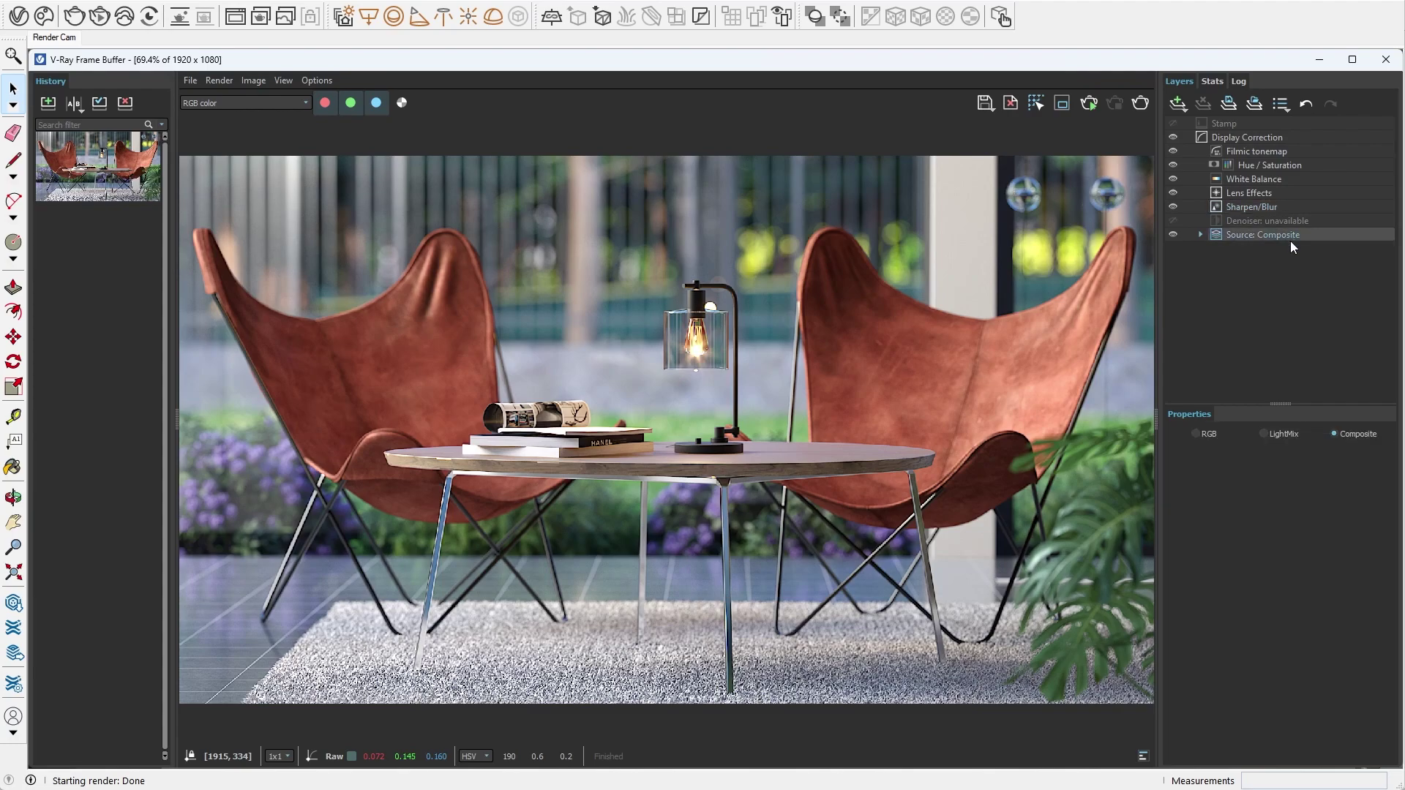
{"action": "left_click", "coordinate": [1263, 434]}
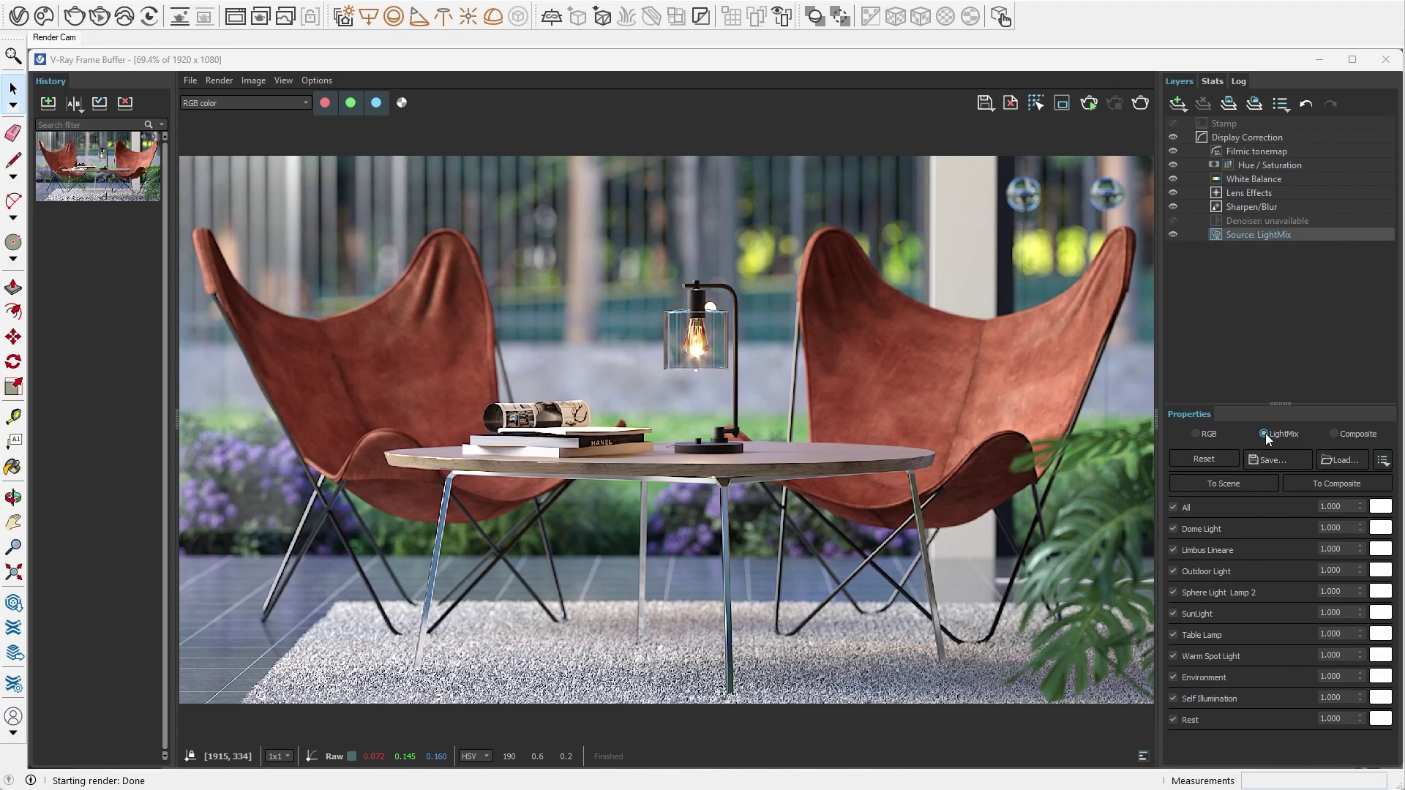
{"action": "left_click", "coordinate": [1171, 571]}
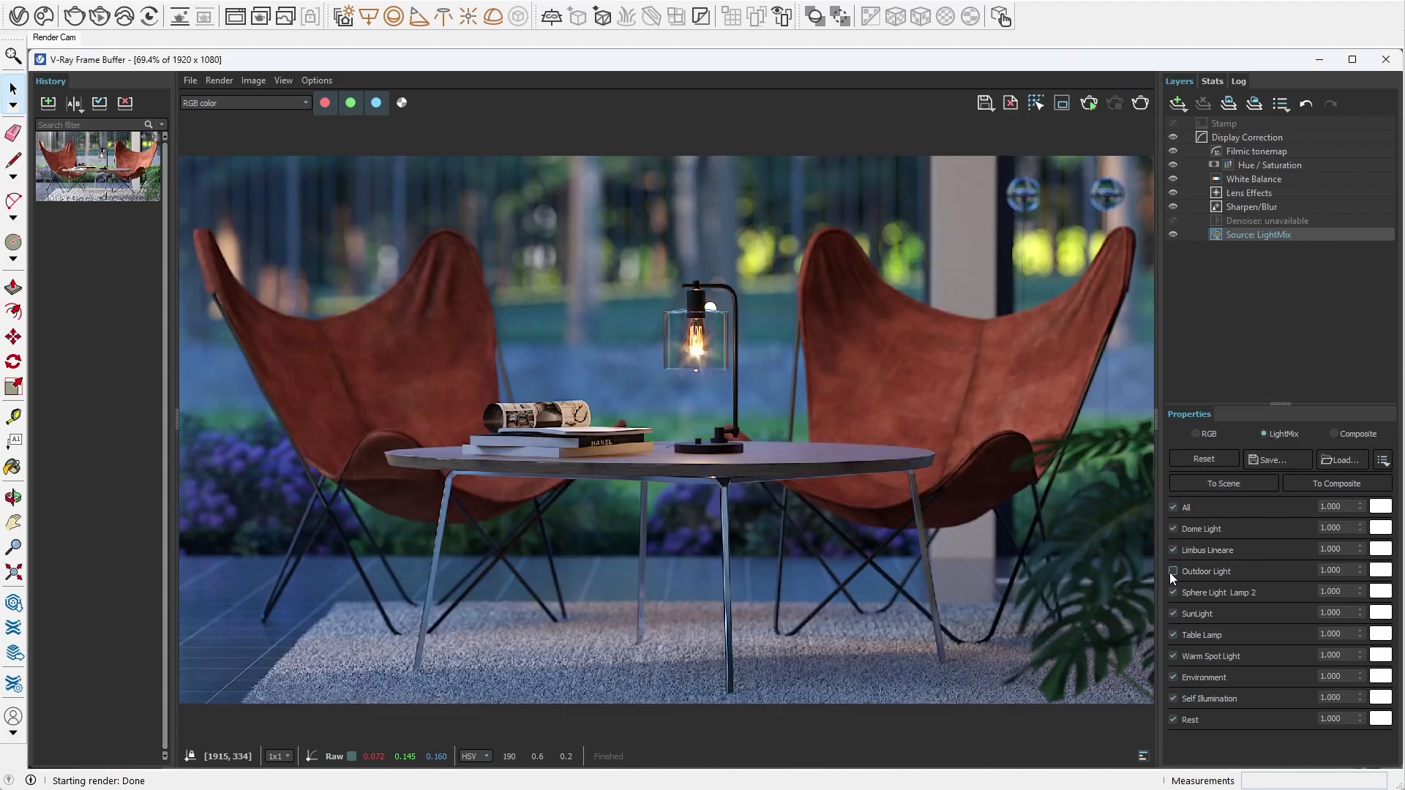
{"action": "left_click", "coordinate": [1171, 613]}
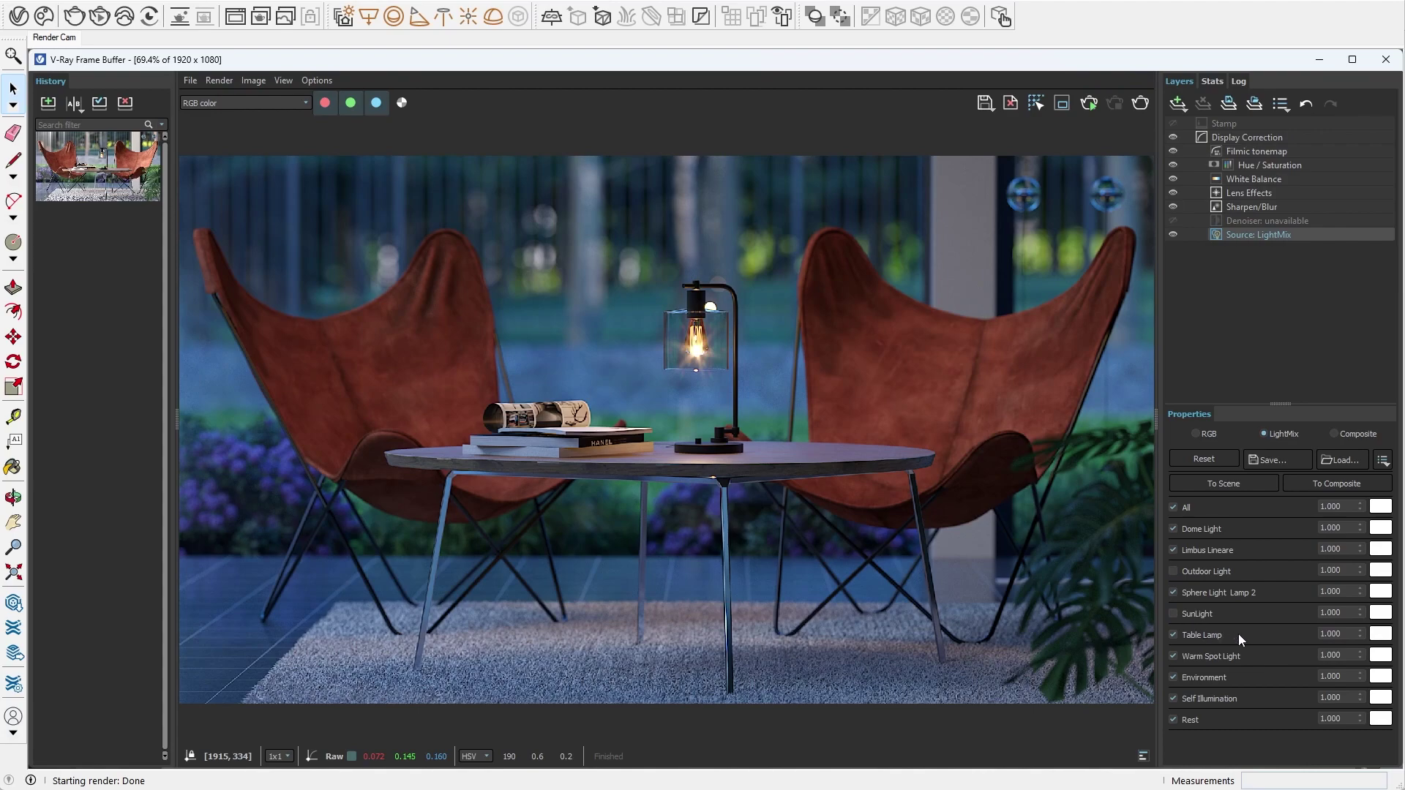
{"action": "left_click_drag", "start_coordinate": [1344, 634], "coordinate": [1308, 635]}
{"action": "type", "text": "4.000"}
{"action": "key", "text": "Return"}
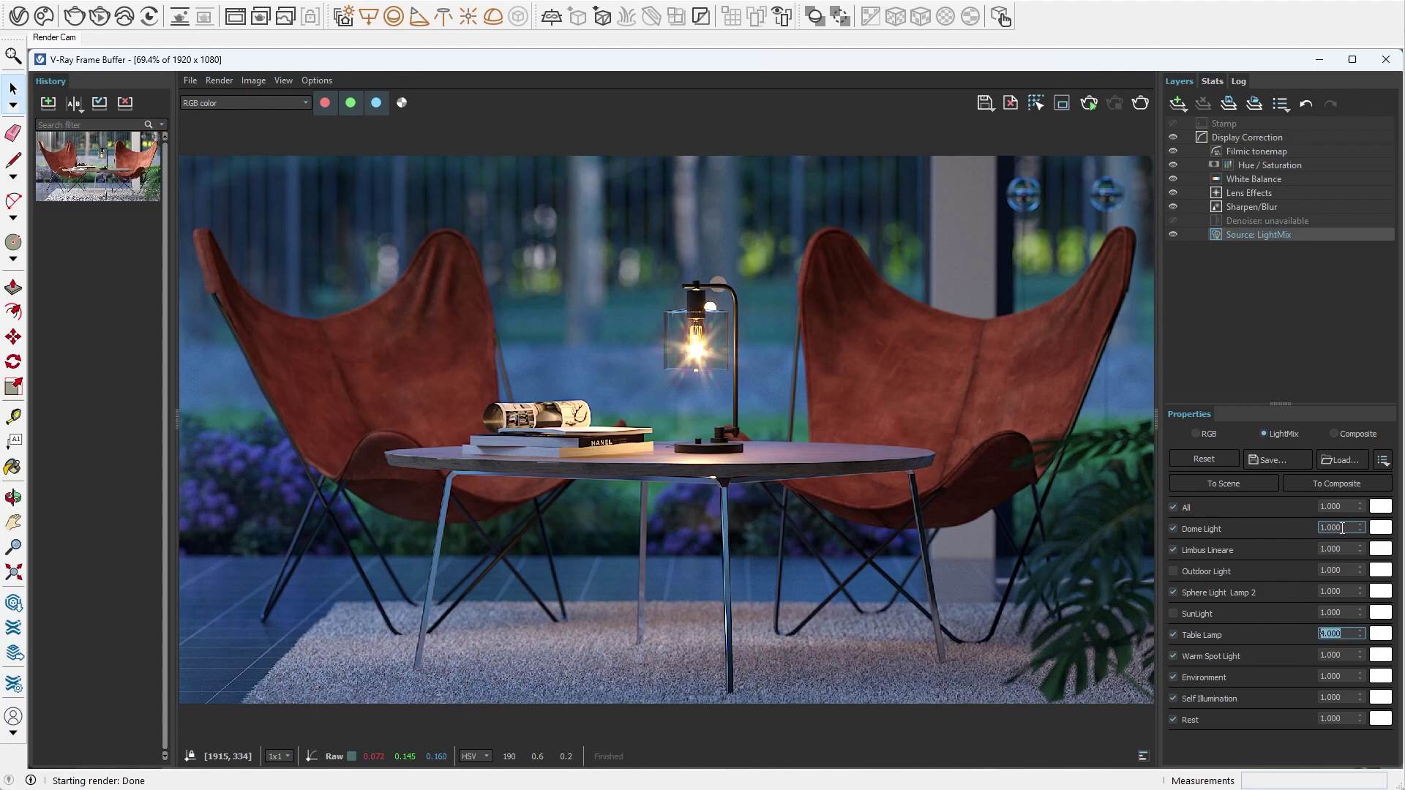
- Compare against the original composite, then convert the light mix into composite layers
{"action": "left_click", "coordinate": [1355, 436]}
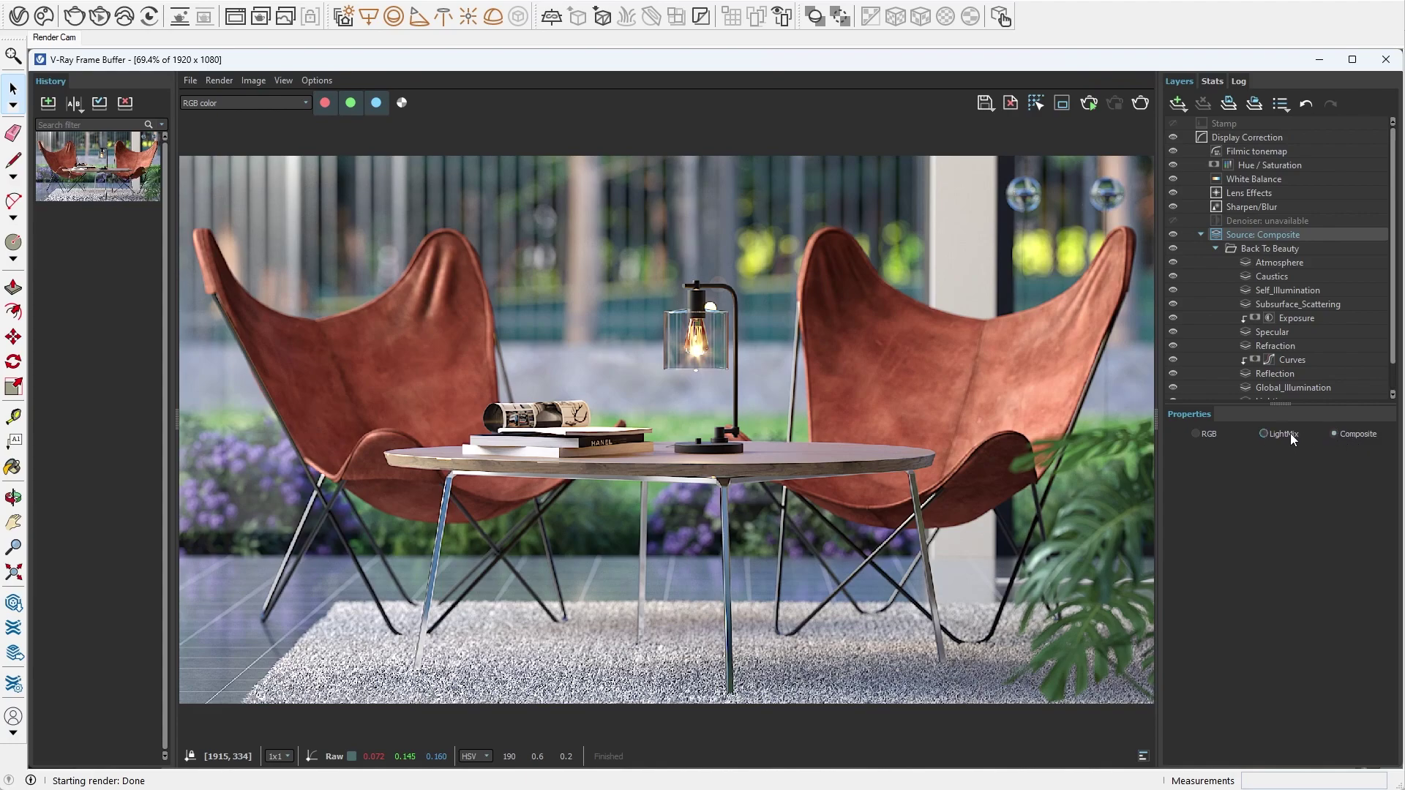
{"action": "left_click", "coordinate": [1265, 433]}
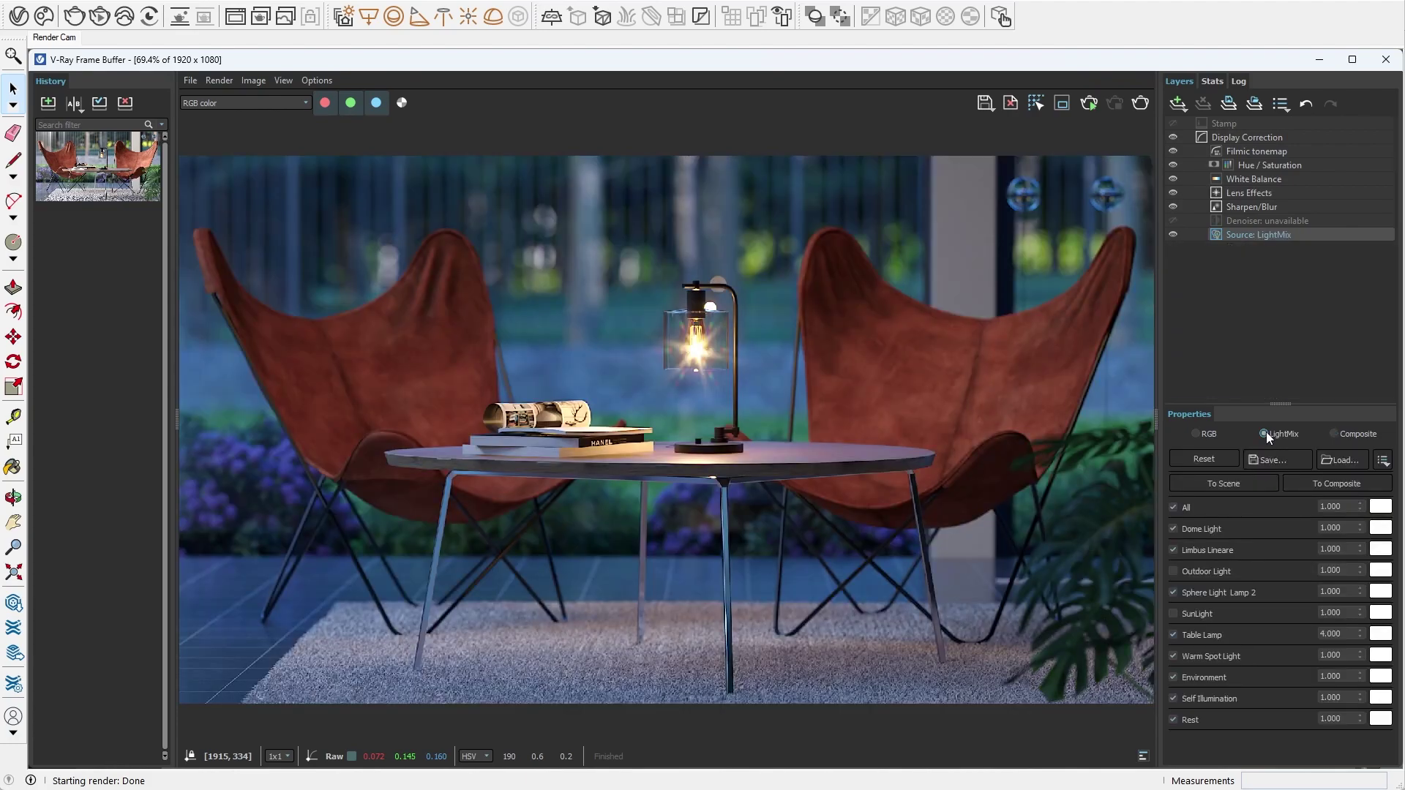
{"action": "left_click", "coordinate": [1303, 484]}
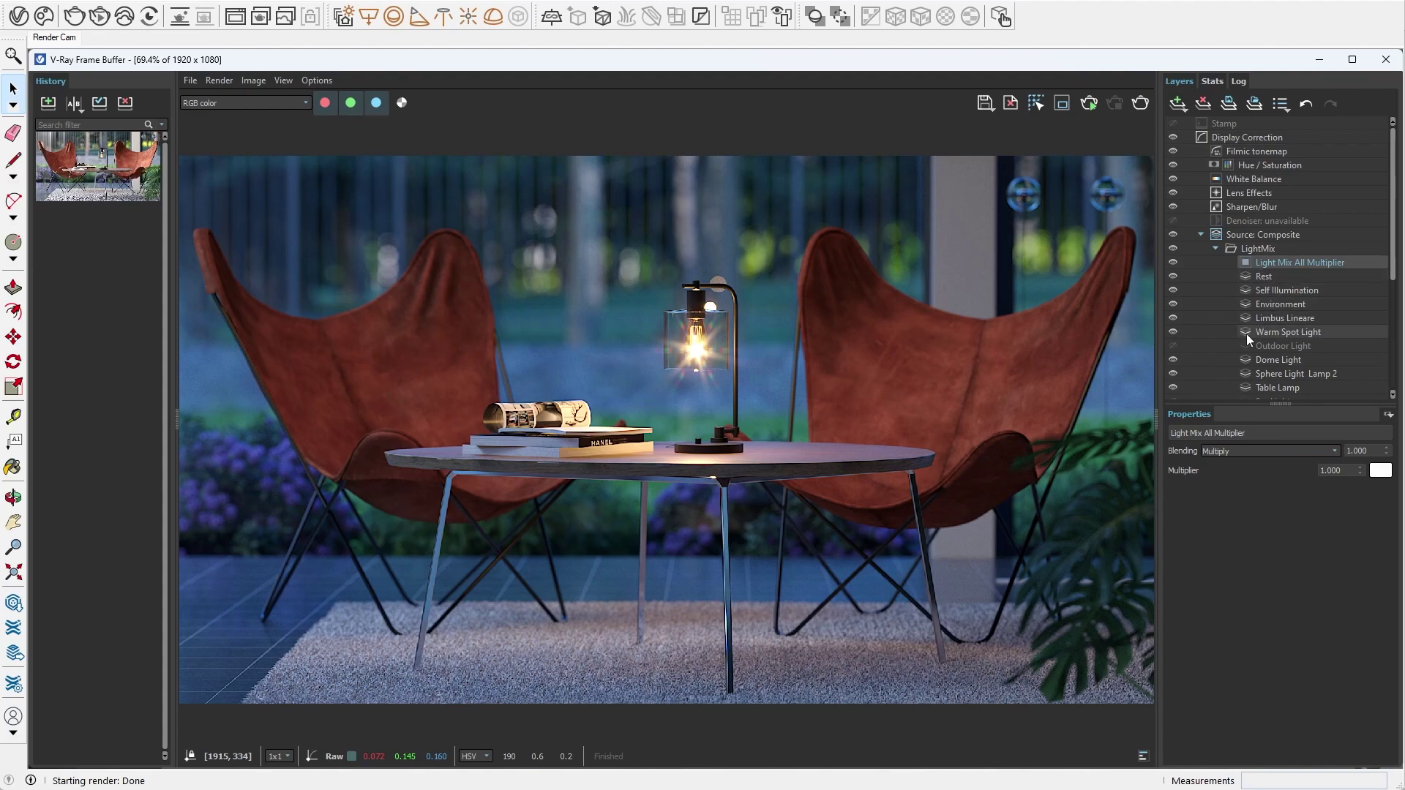
{"action": "left_click", "coordinate": [1214, 248]}
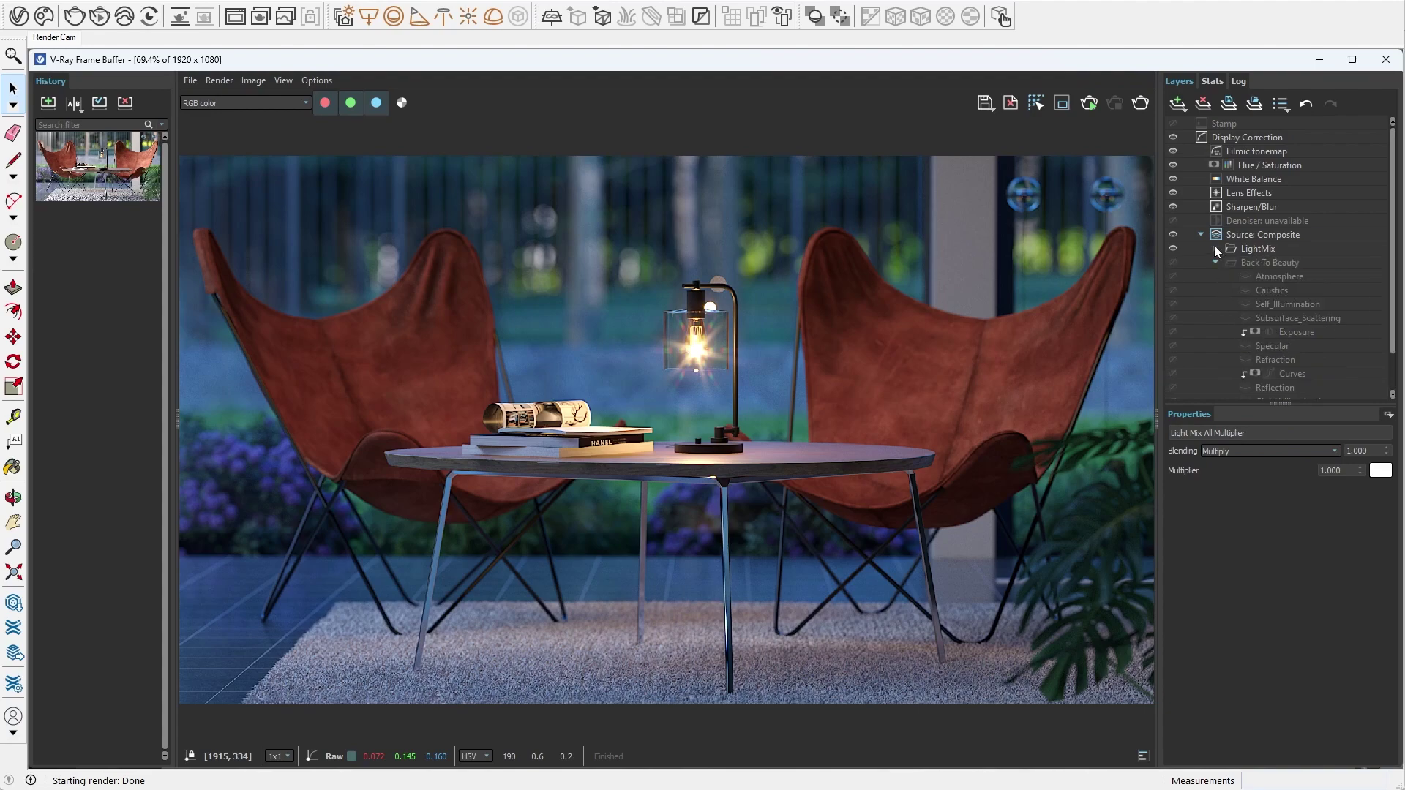
- Toggle Back To Beauty on and off, set source to LightMix, and reset Table Lamp to 1
{"action": "left_click", "coordinate": [1172, 263]}
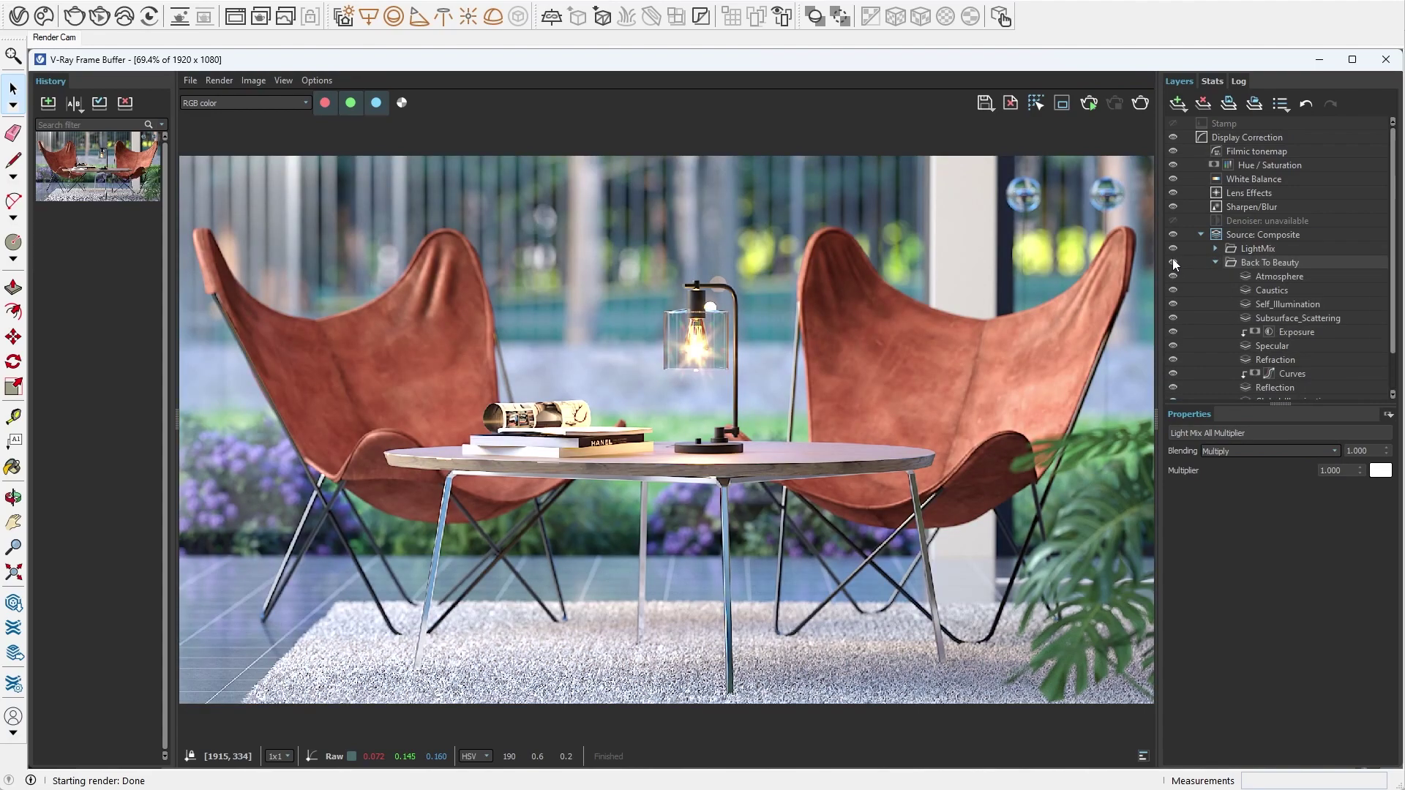
{"action": "left_click", "coordinate": [1173, 263]}
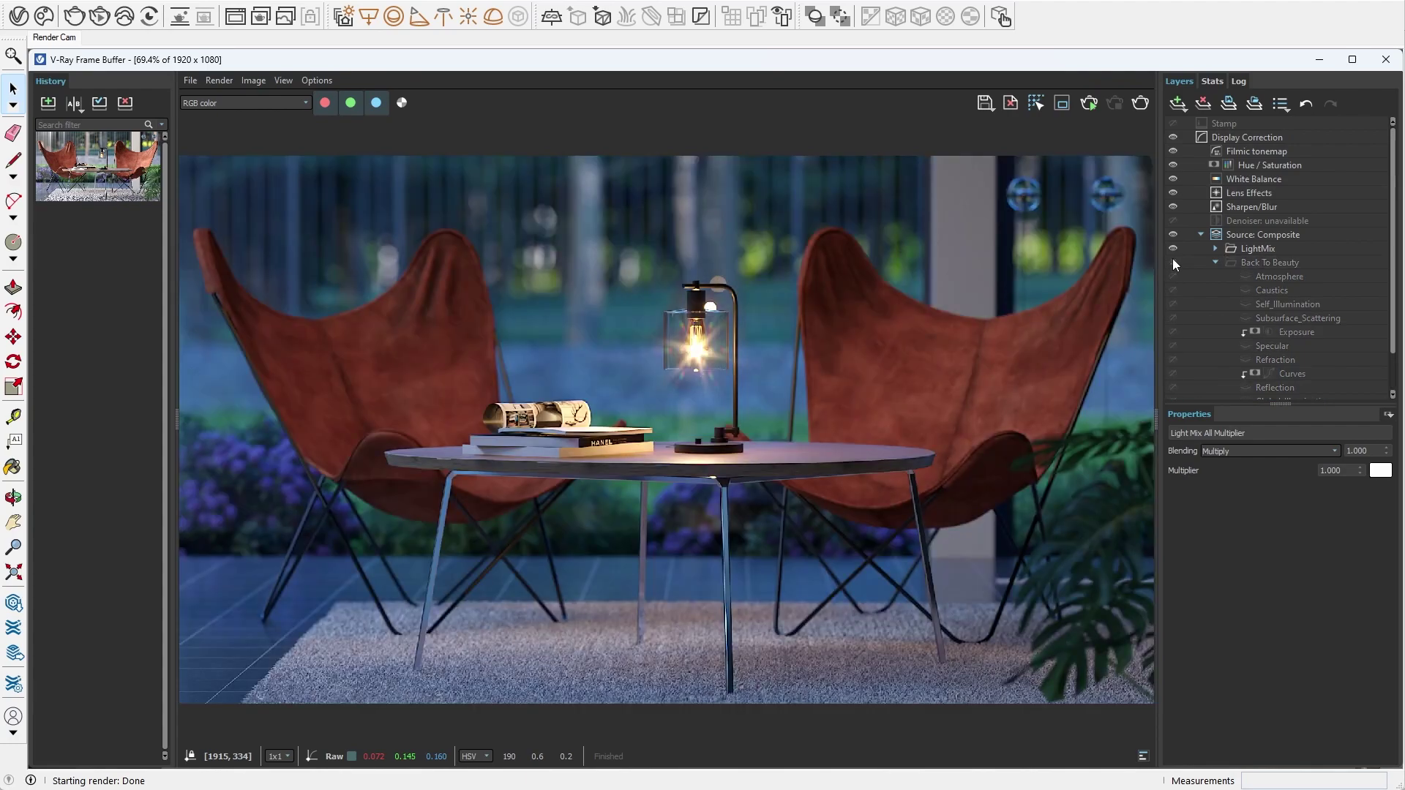
{"action": "left_click", "coordinate": [1252, 238]}
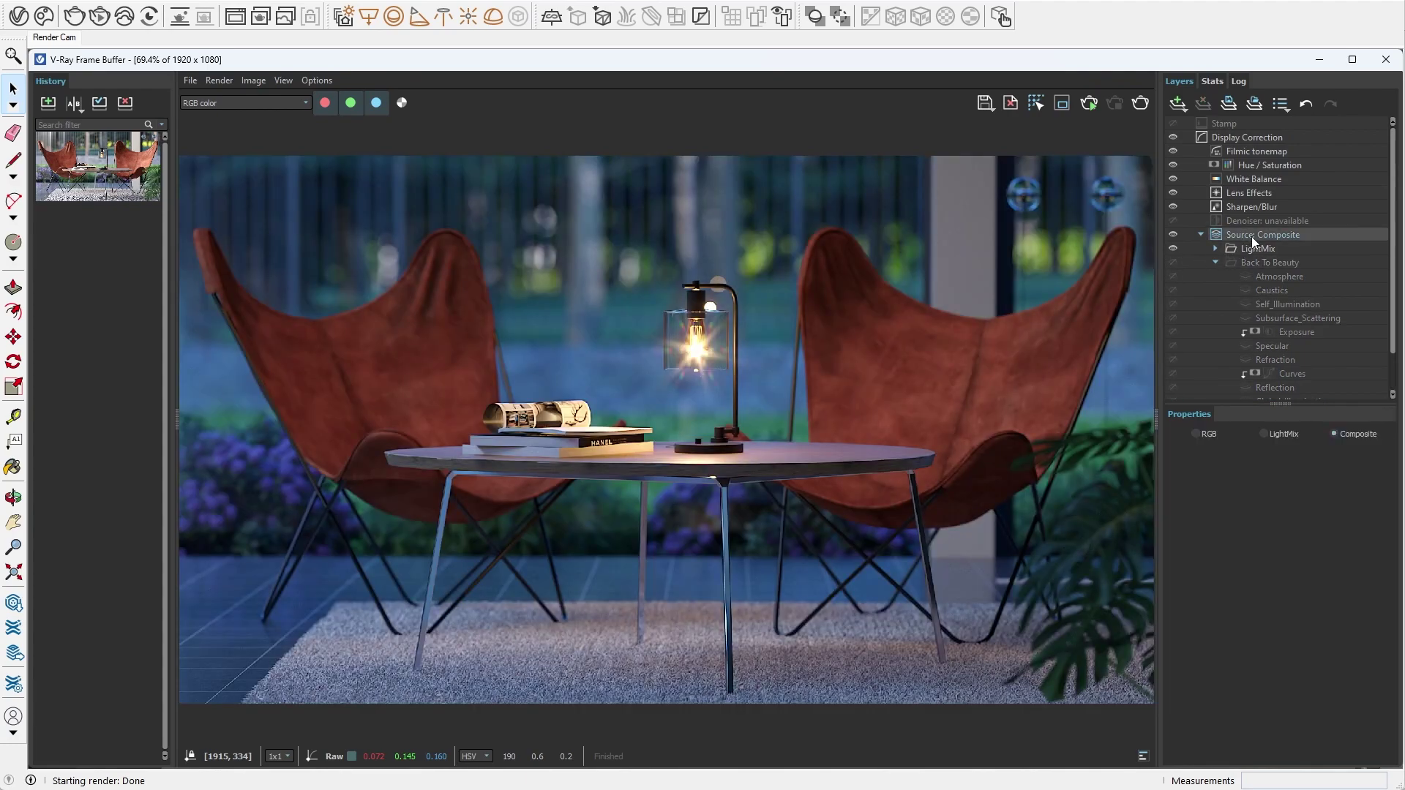
{"action": "left_click", "coordinate": [1264, 433]}
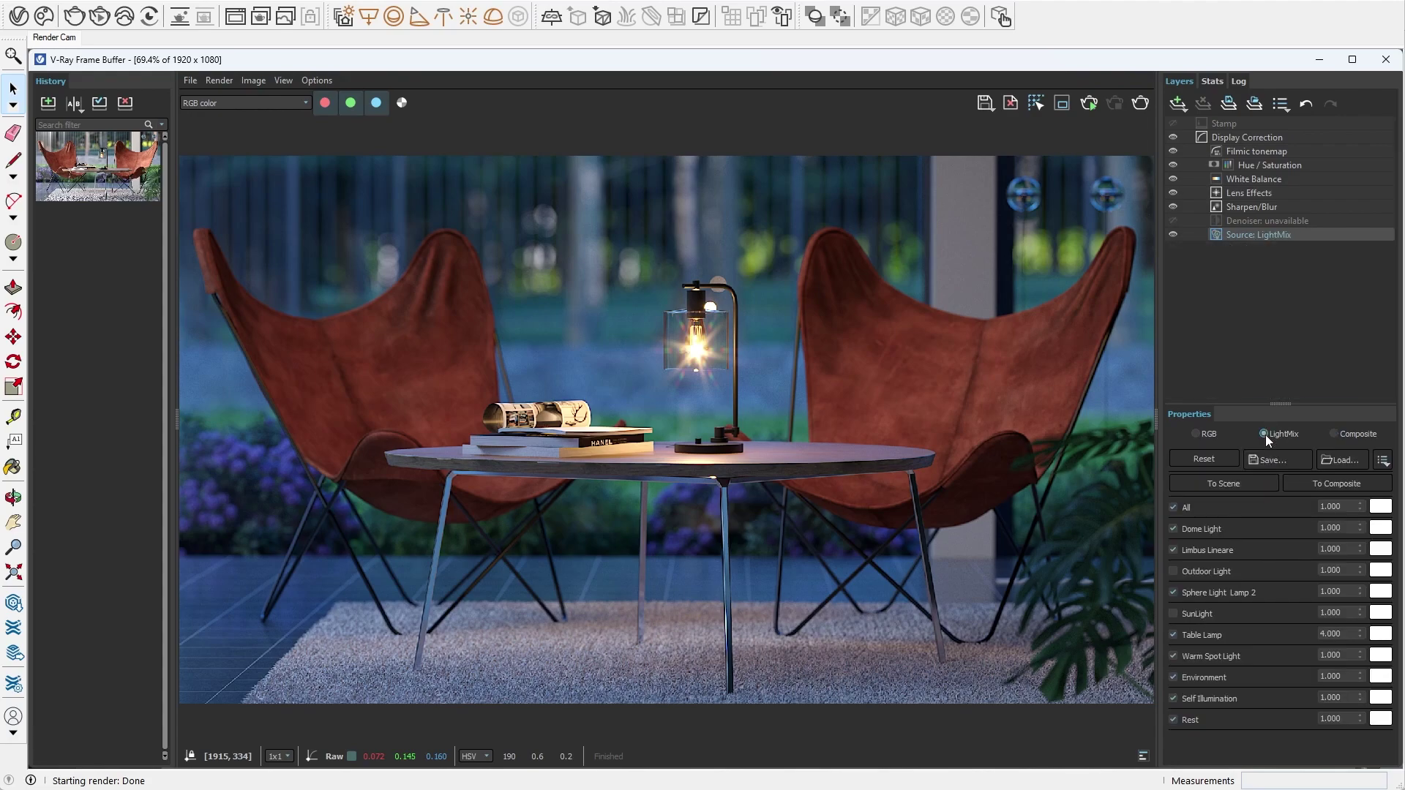
{"action": "left_click", "coordinate": [1221, 485]}
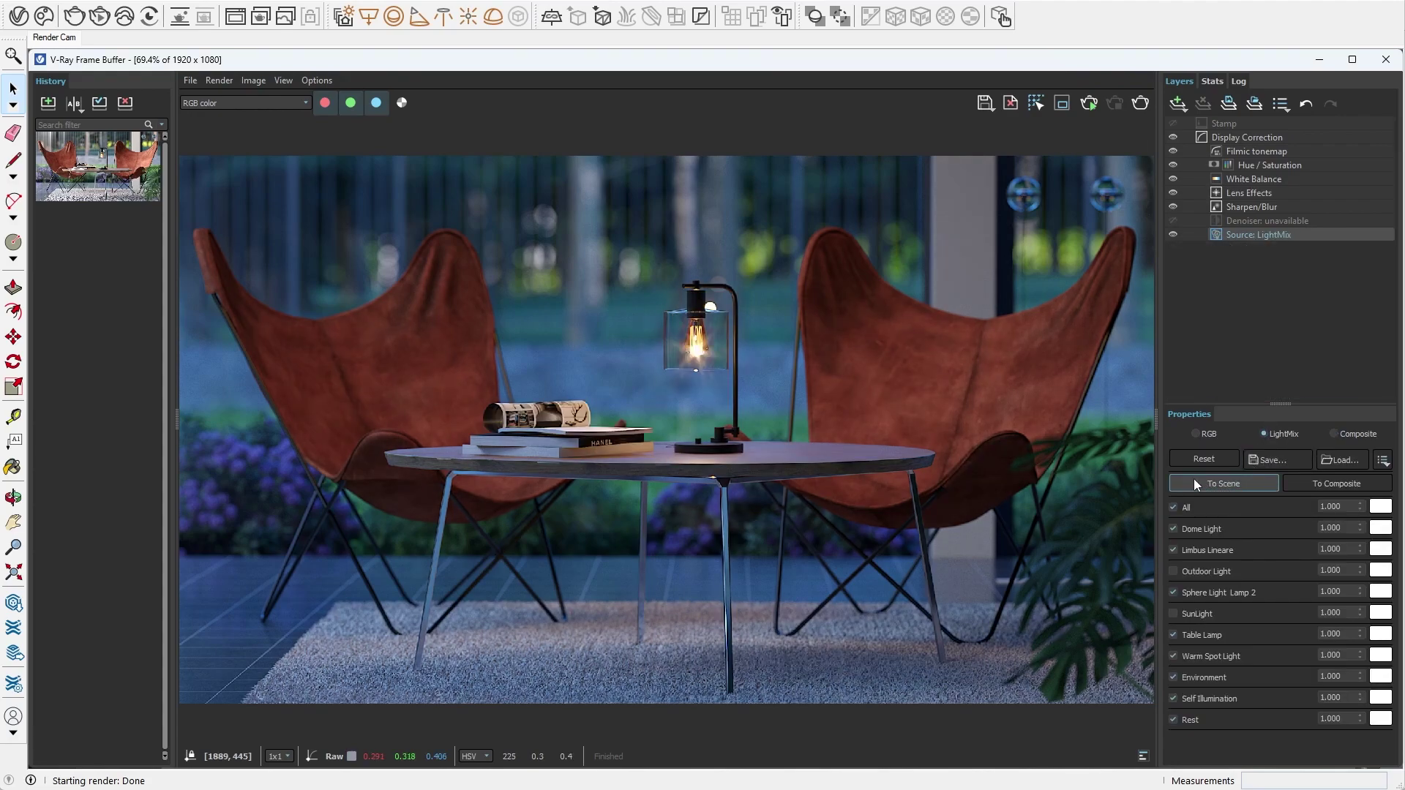
- Check the Table Lamp (40000) and SunLight intensities in the Asset Editor Lights list, then re-render
{"action": "left_click", "coordinate": [22, 15]}
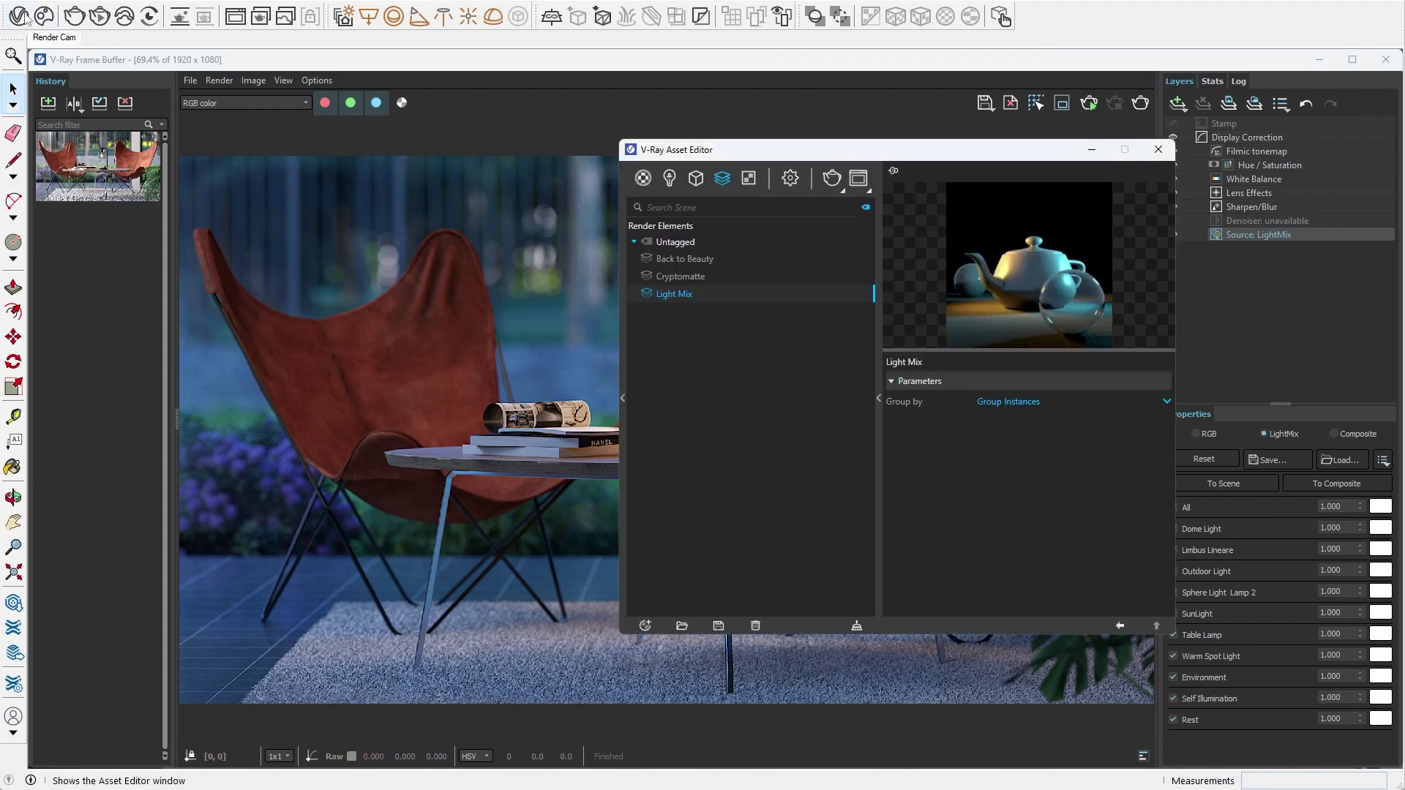
{"action": "left_click", "coordinate": [668, 179]}
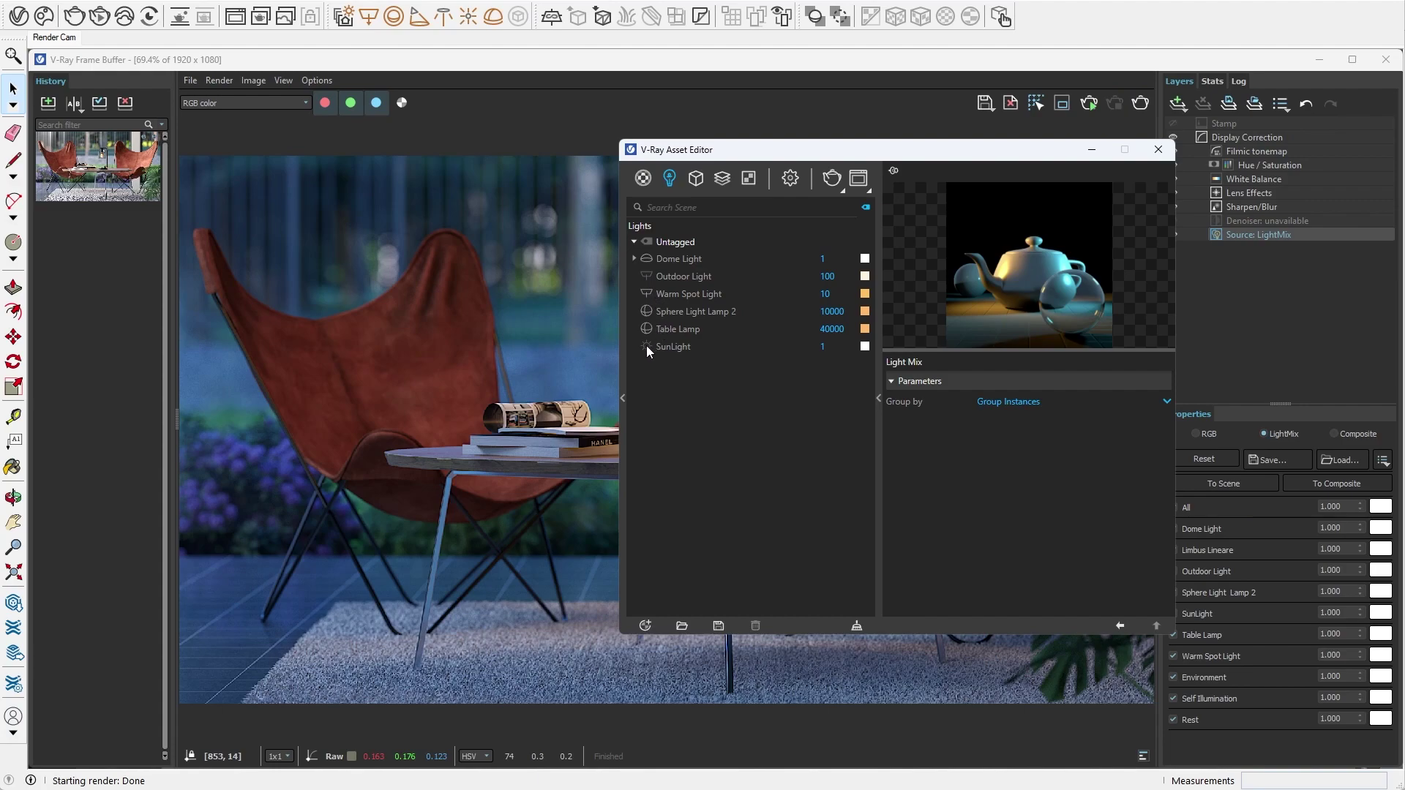
{"action": "left_click", "coordinate": [833, 329]}
{"action": "left_click", "coordinate": [850, 344]}
{"action": "left_click", "coordinate": [74, 17]}
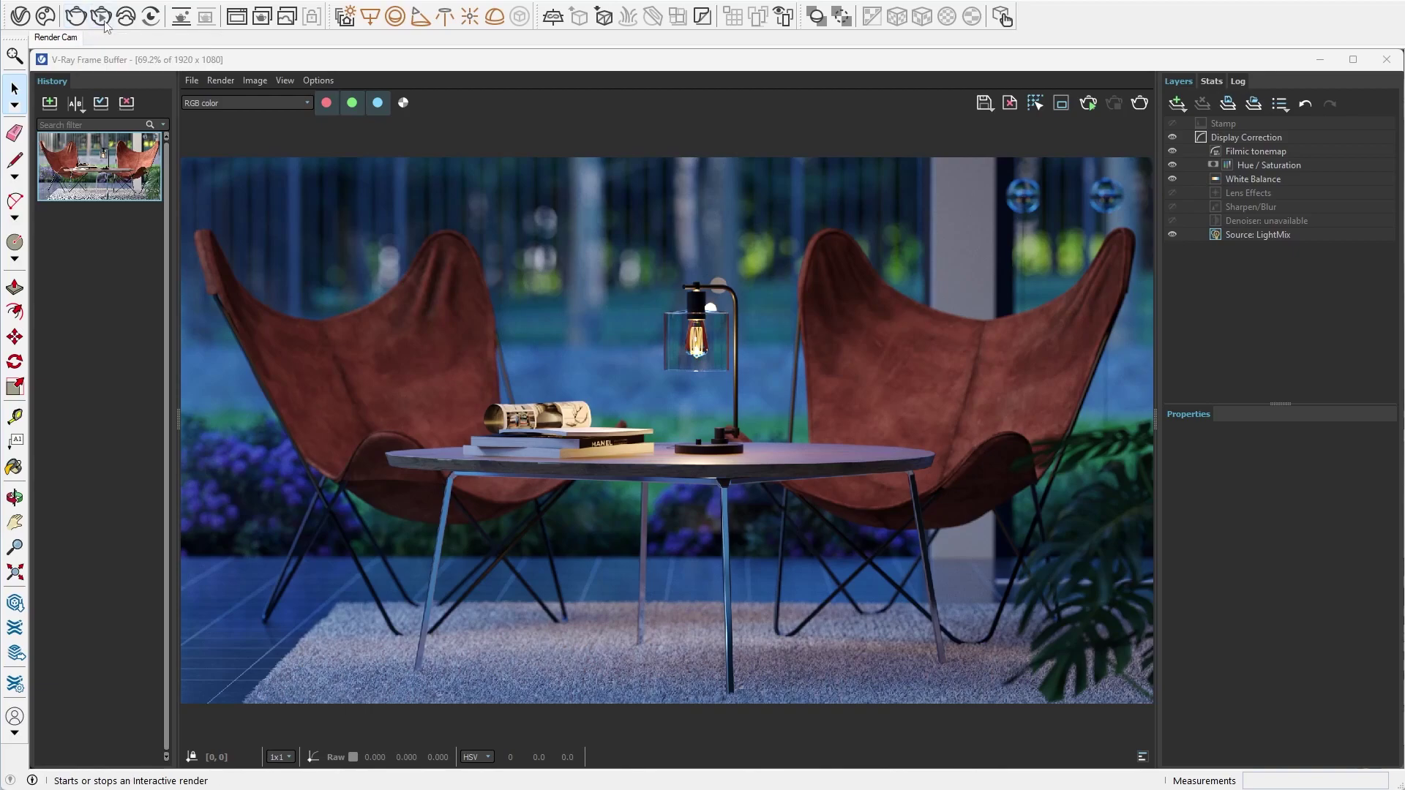
- Set the source to Composite, test a brighter exposure, revert to 2.105, and save to history
{"action": "left_click", "coordinate": [1246, 235]}
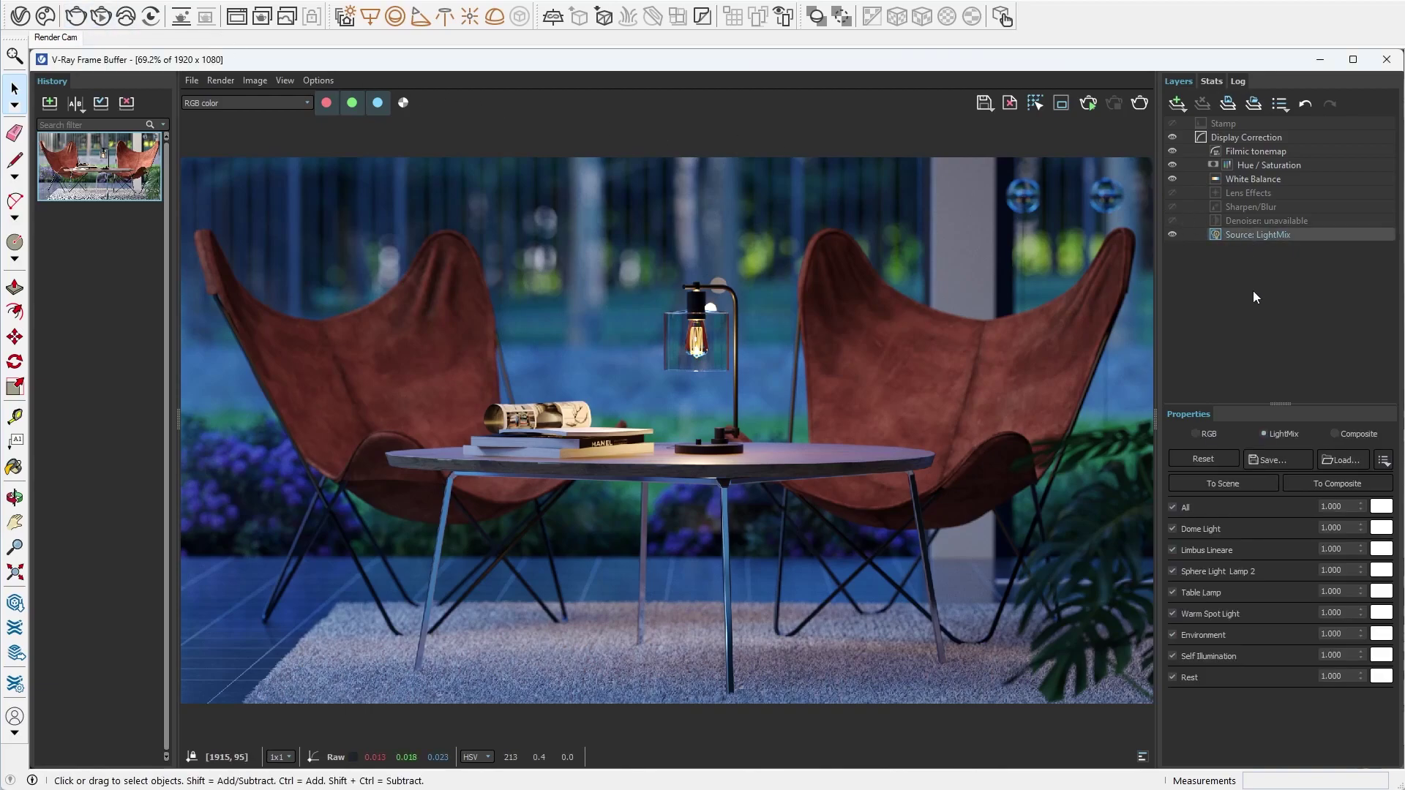
{"action": "left_click", "coordinate": [1336, 433]}
{"action": "left_click", "coordinate": [1300, 318]}
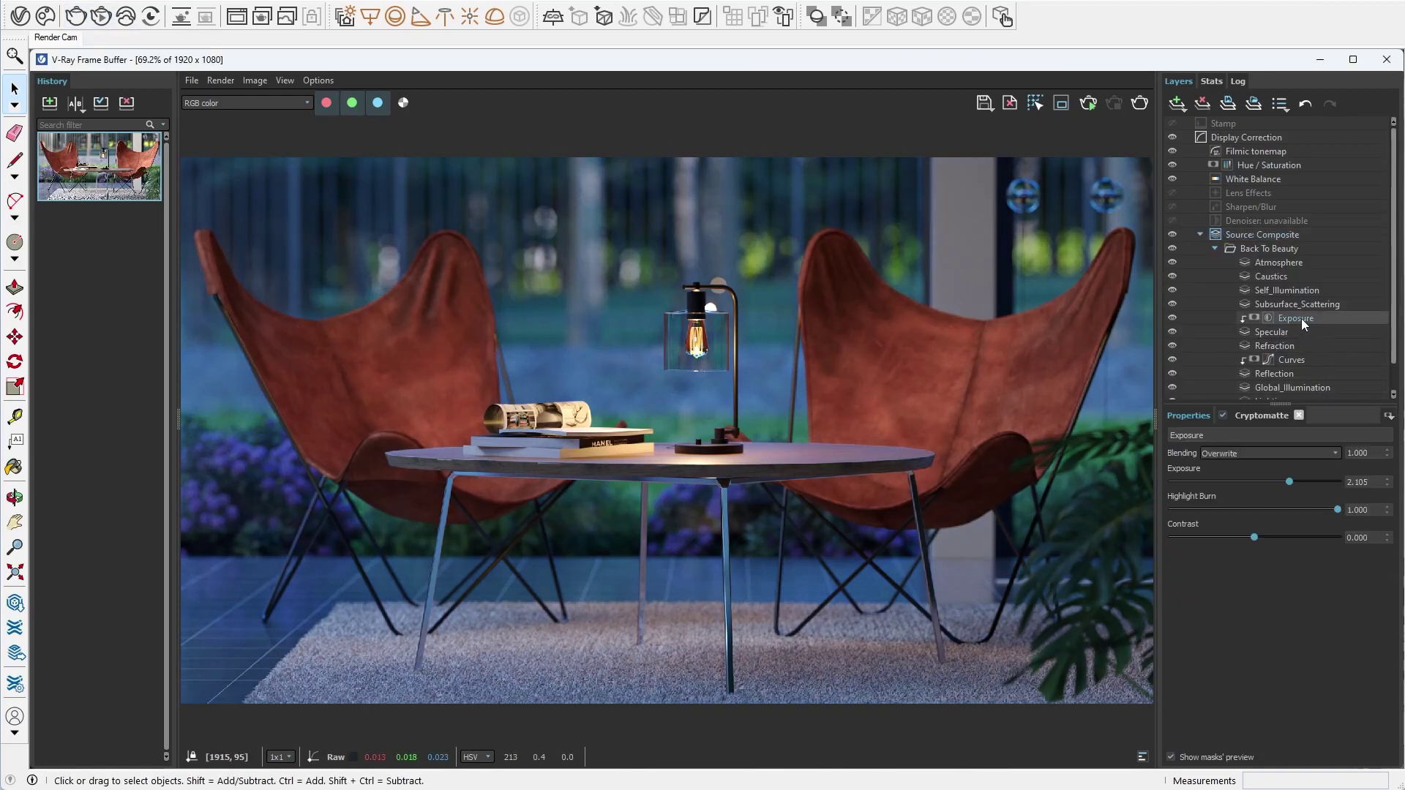
{"action": "left_click_drag", "start_coordinate": [1289, 482], "coordinate": [1318, 481]}
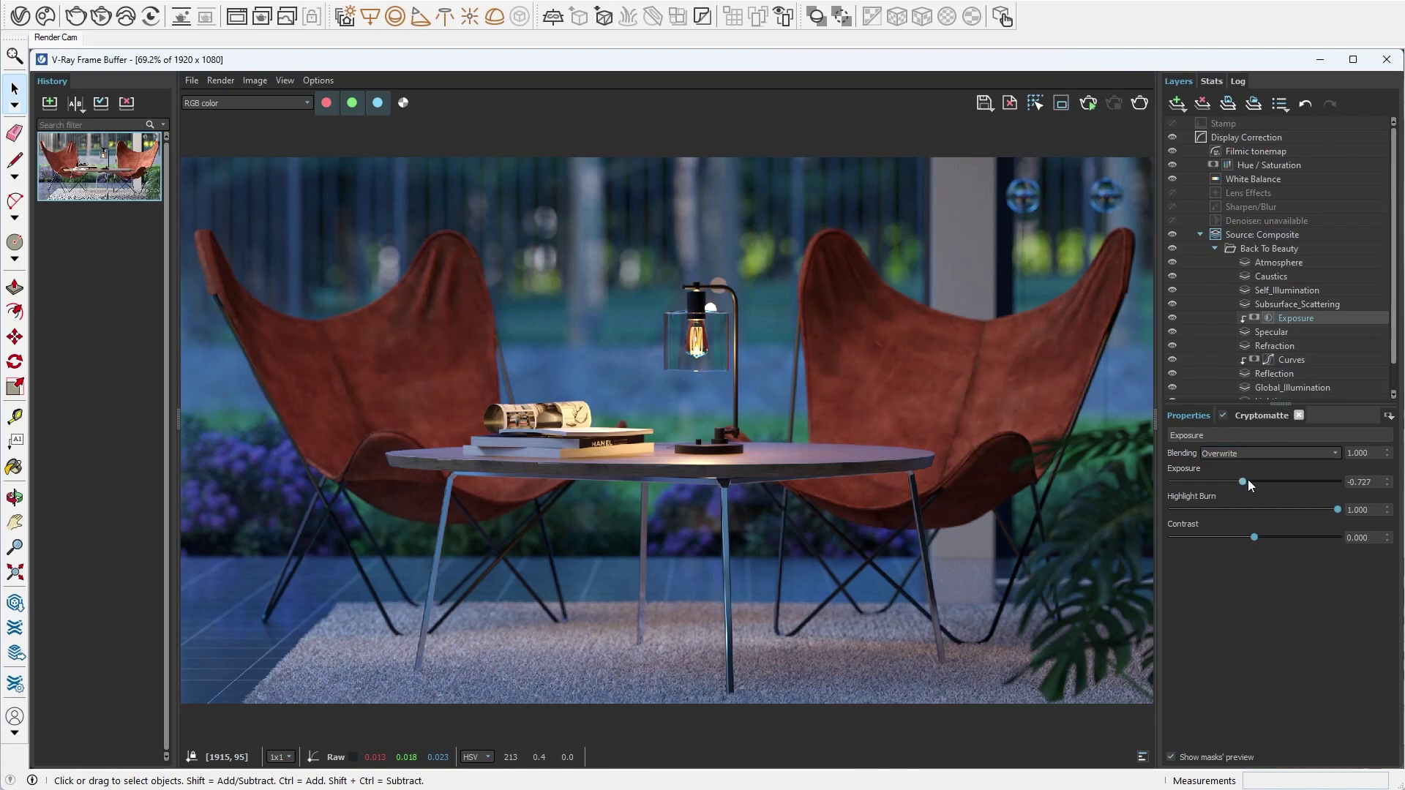
{"action": "key", "text": "ctrl+z"}
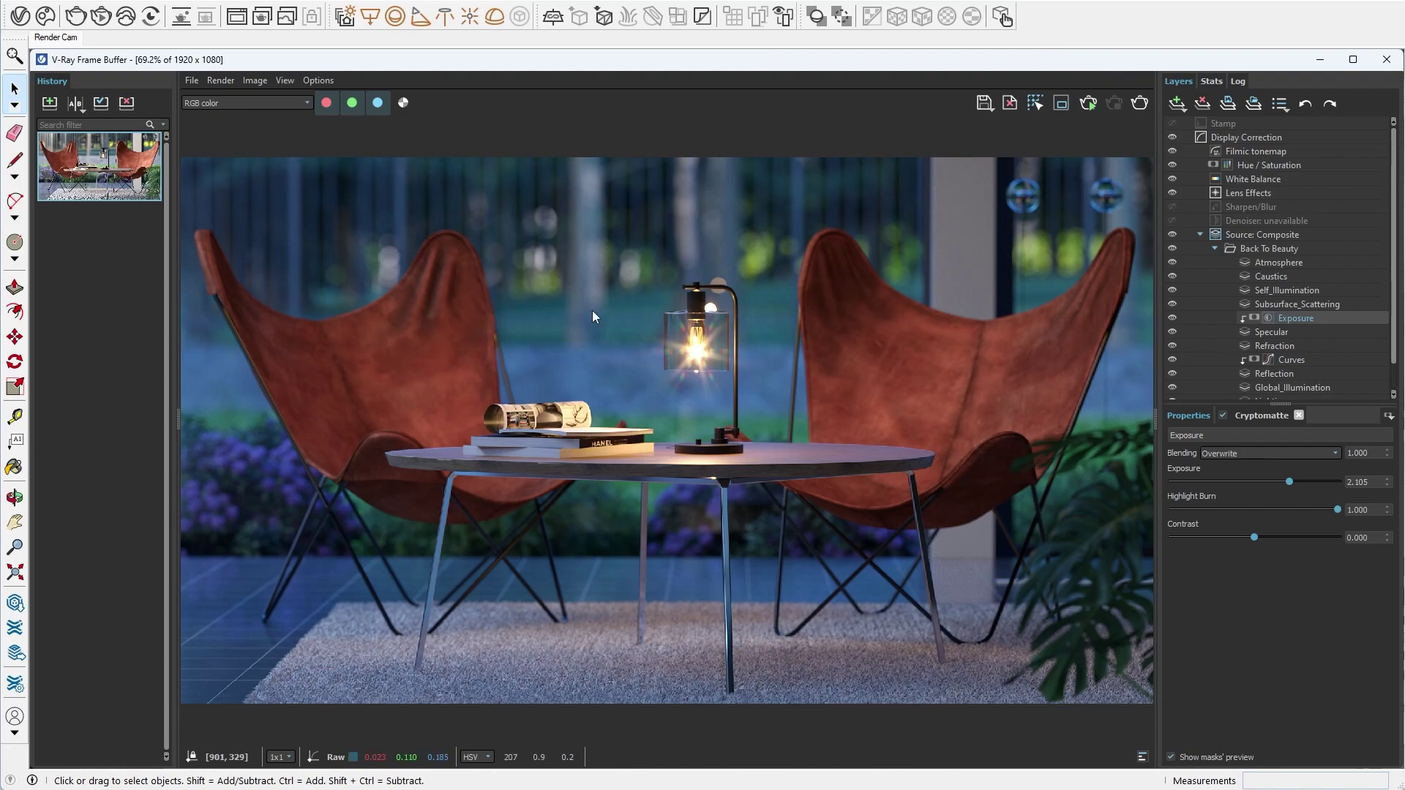
{"action": "mouse_move", "coordinate": [99, 166]}
{"action": "left_click", "coordinate": [51, 103]}
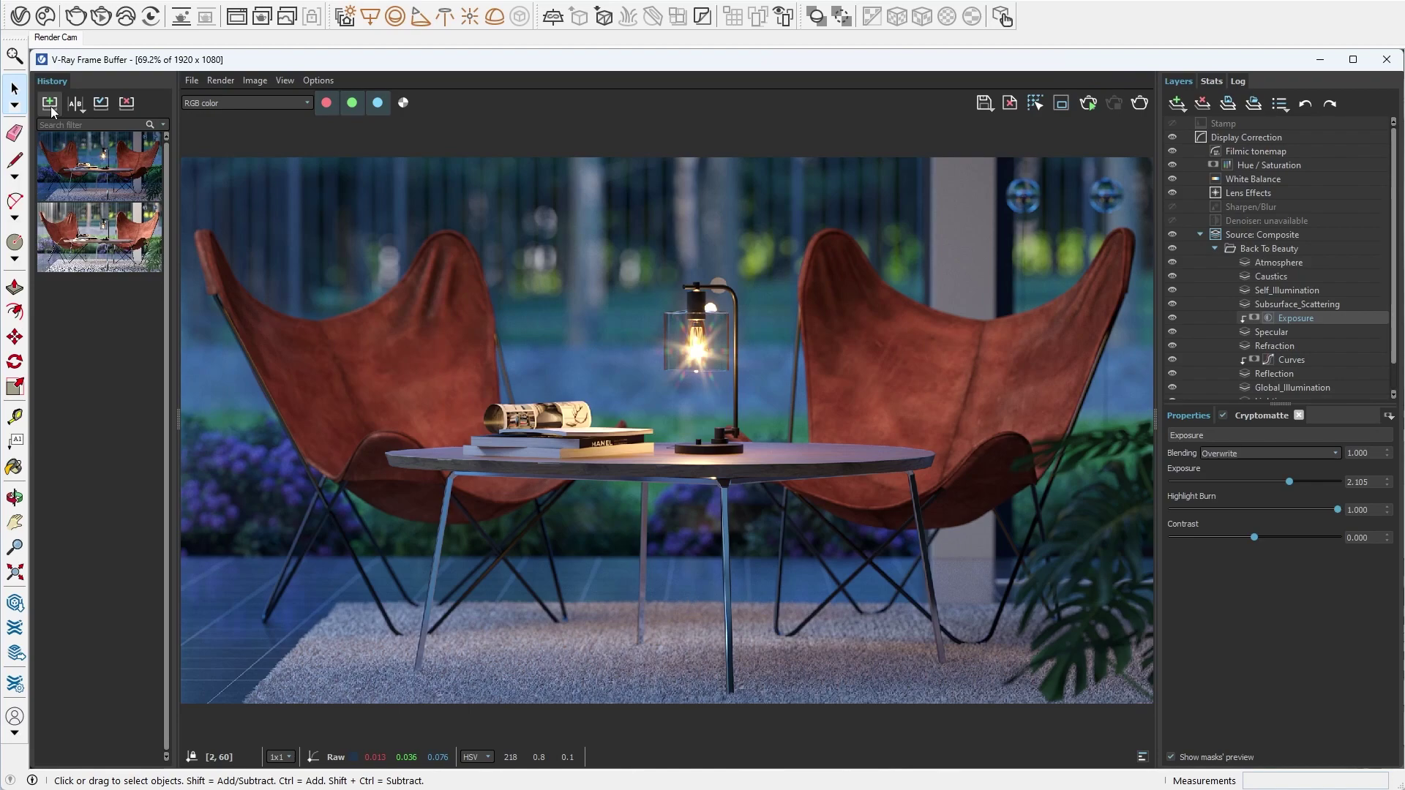
- Via Chaos Cloud Collaboration, create project 'House Interior', upload House_Interior.png, and view it online
{"action": "left_click", "coordinate": [20, 17]}
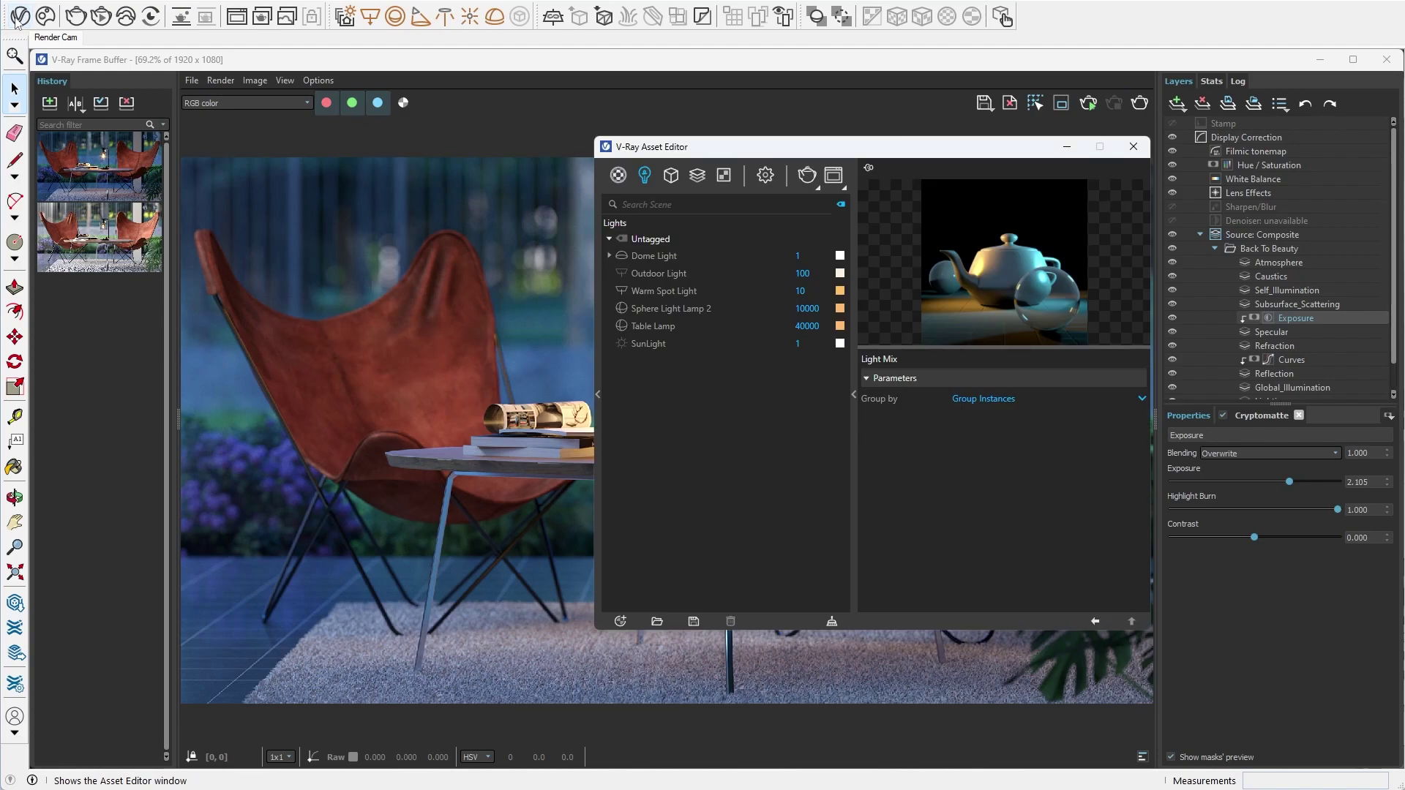
{"action": "left_click", "coordinate": [844, 187]}
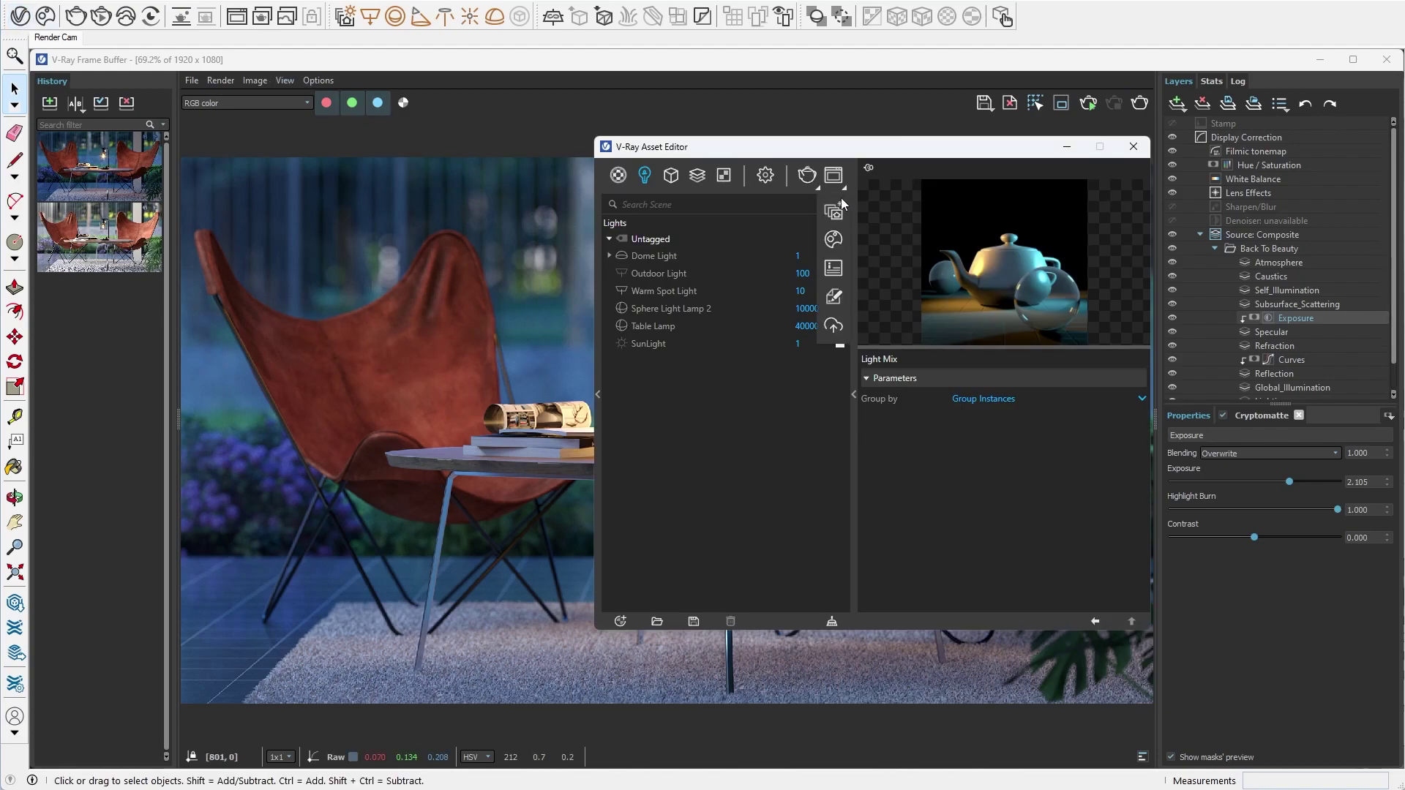
{"action": "left_click", "coordinate": [834, 327]}
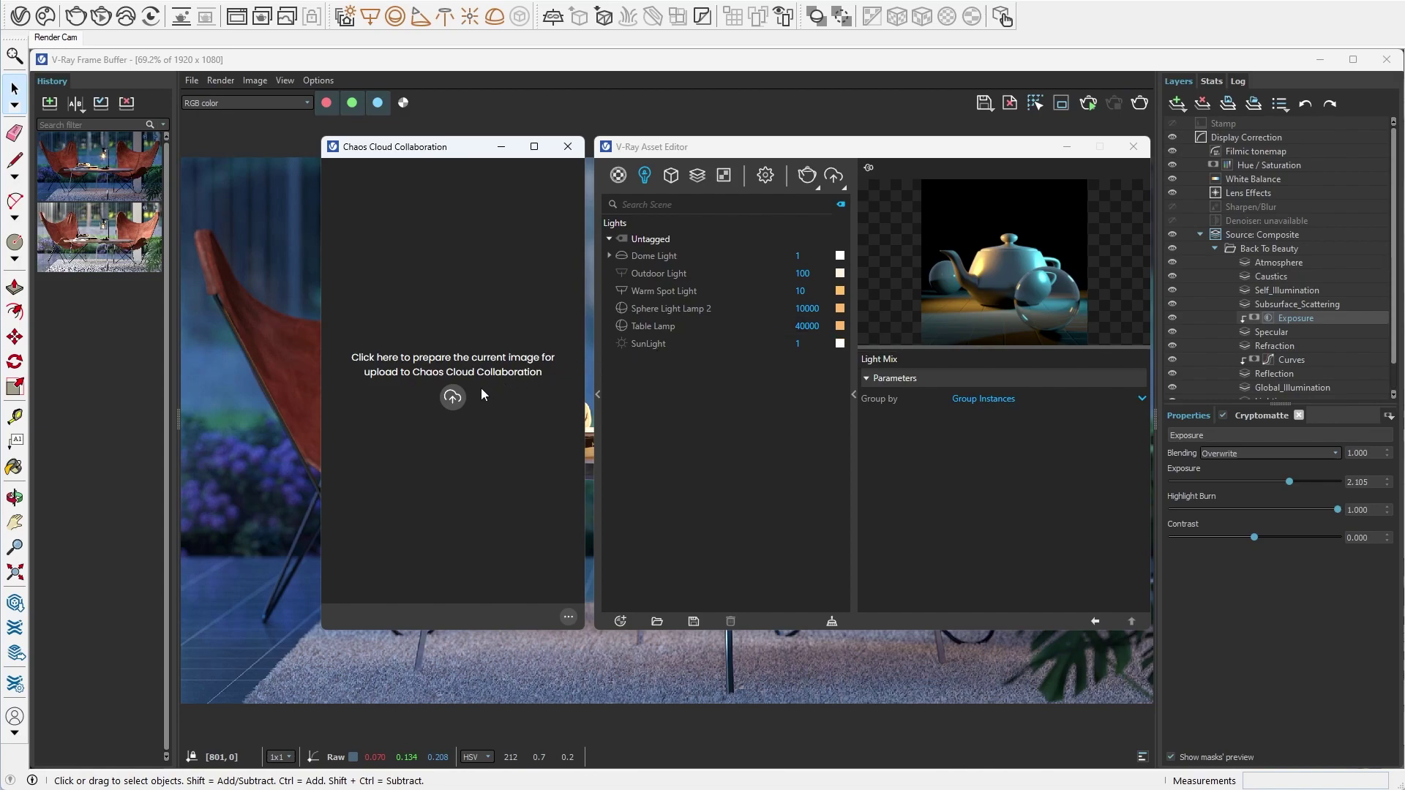
{"action": "left_click", "coordinate": [454, 399]}
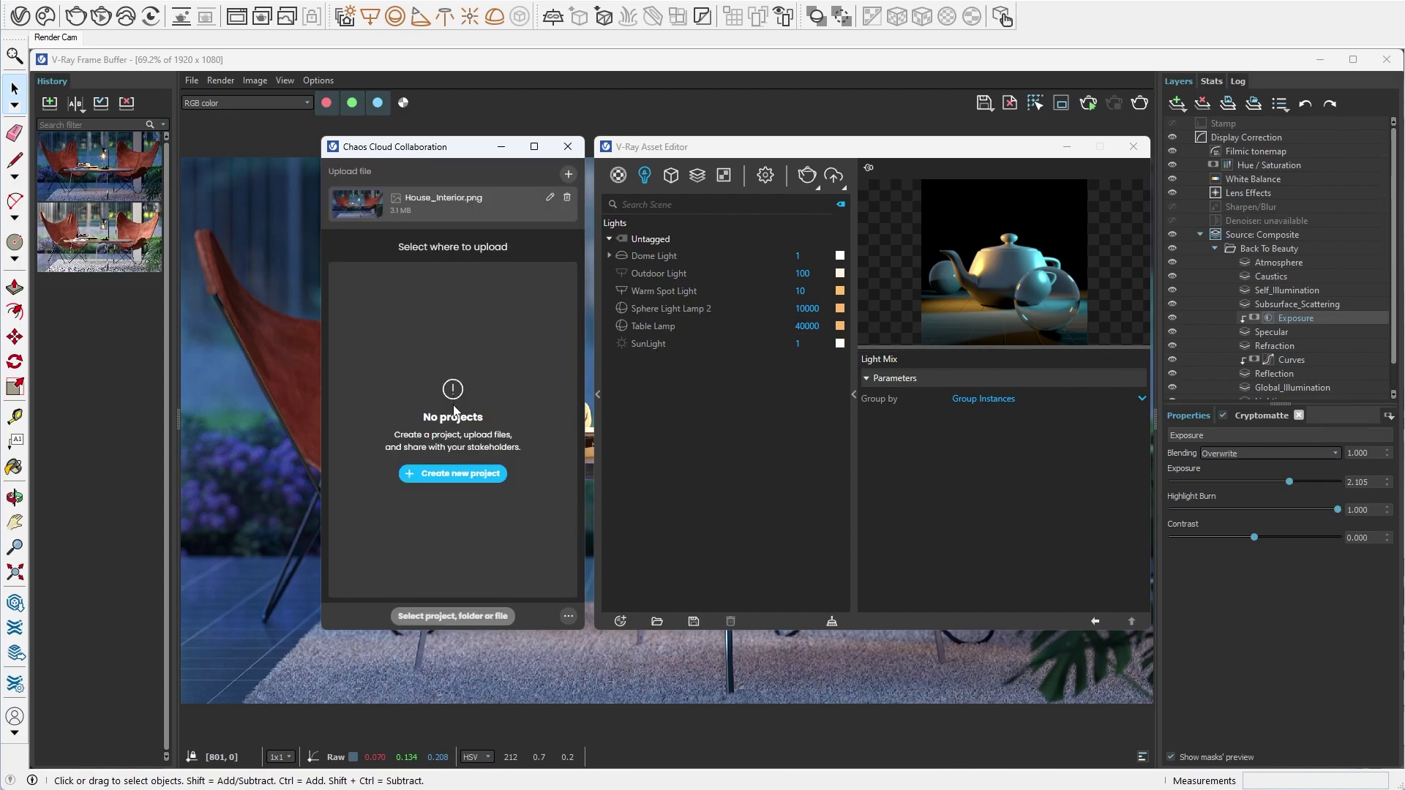
{"action": "left_click", "coordinate": [456, 479]}
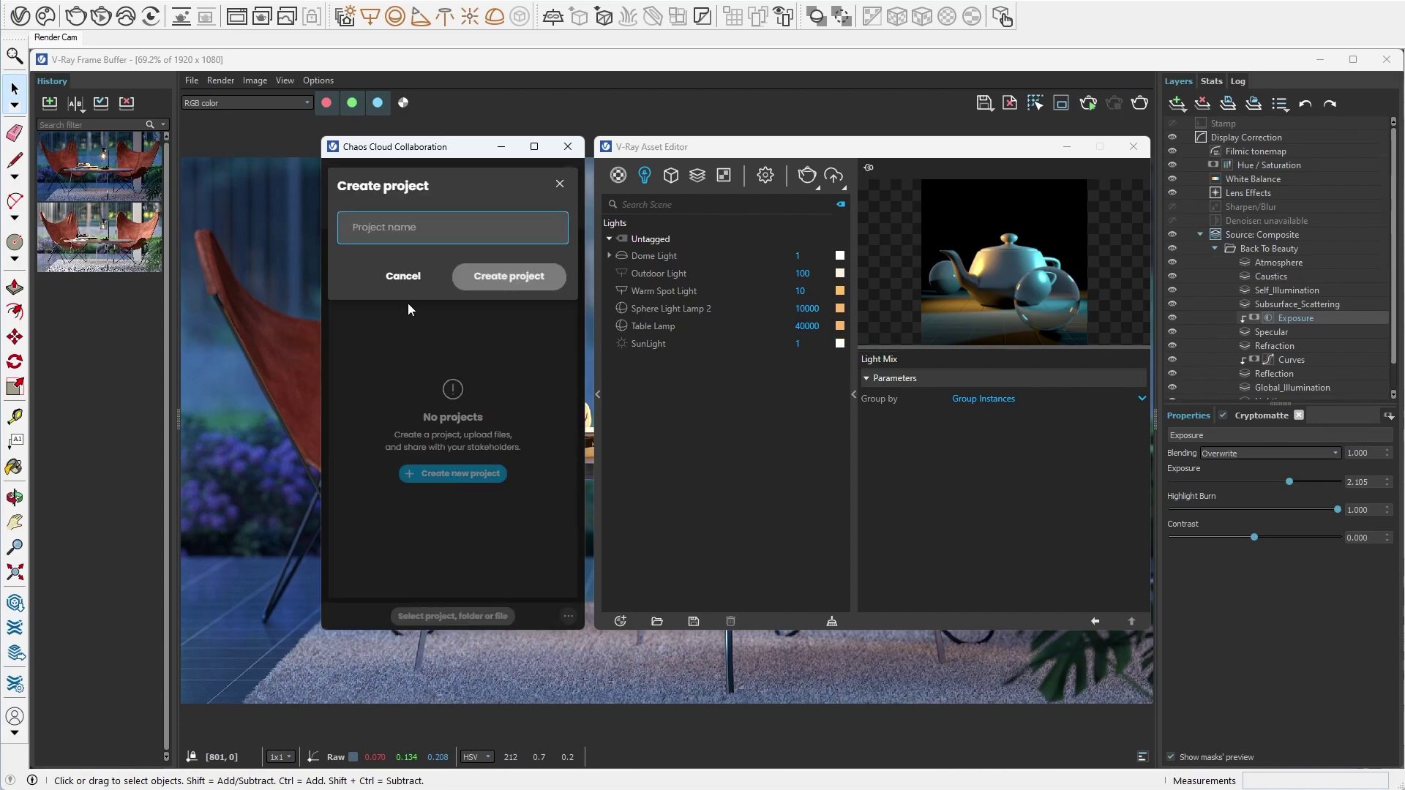
{"action": "type", "text": "House "}
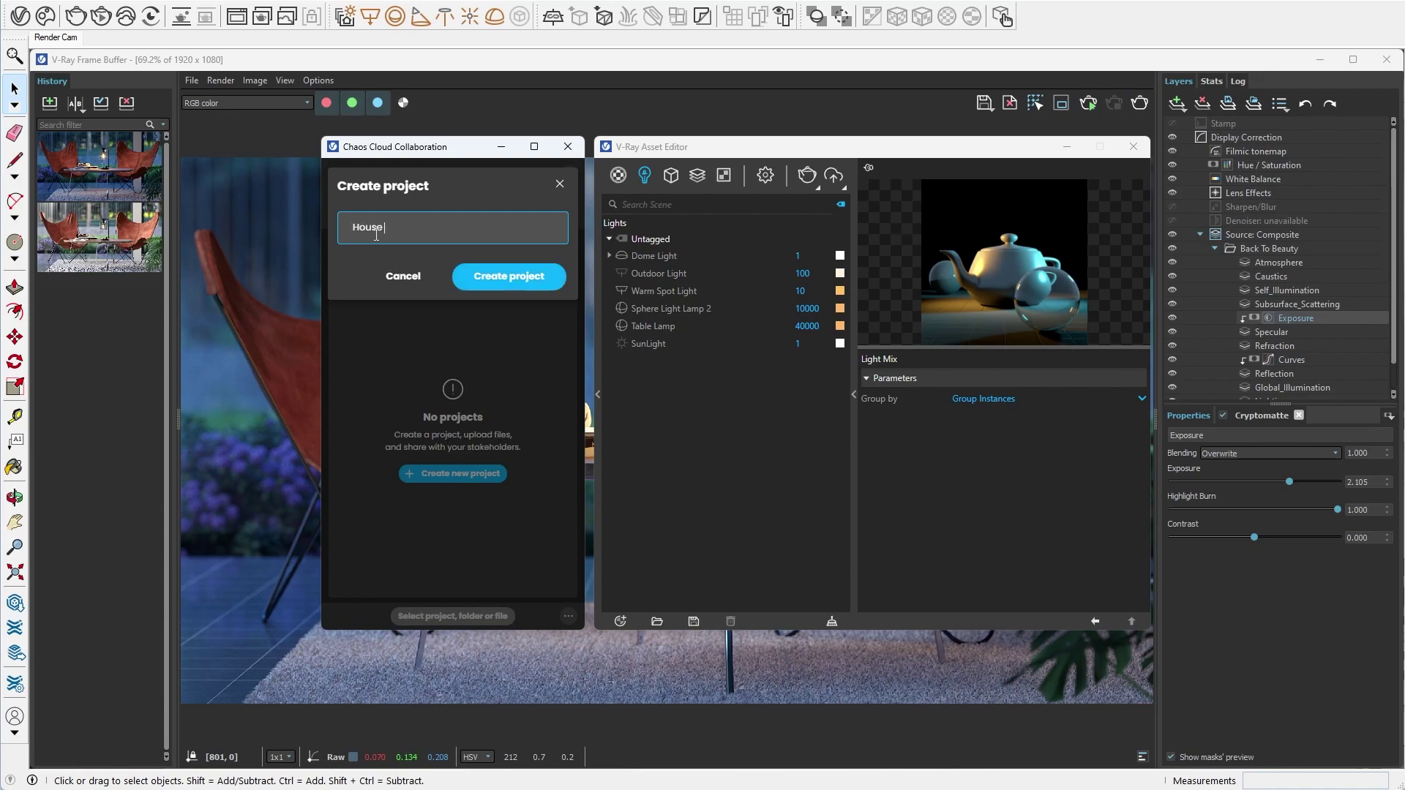
{"action": "type", "text": "Interior"}
{"action": "left_click", "coordinate": [463, 275]}
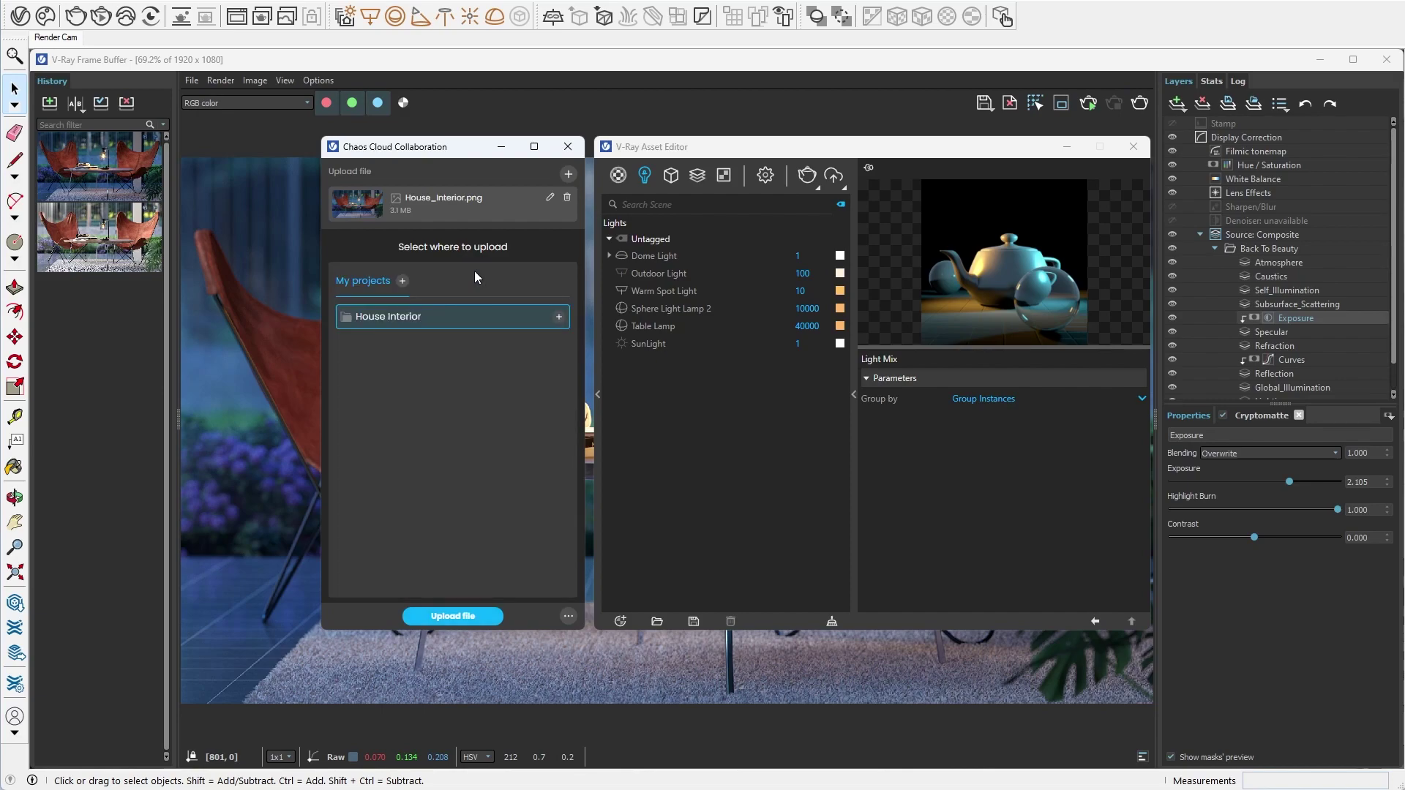
{"action": "left_click", "coordinate": [454, 616]}
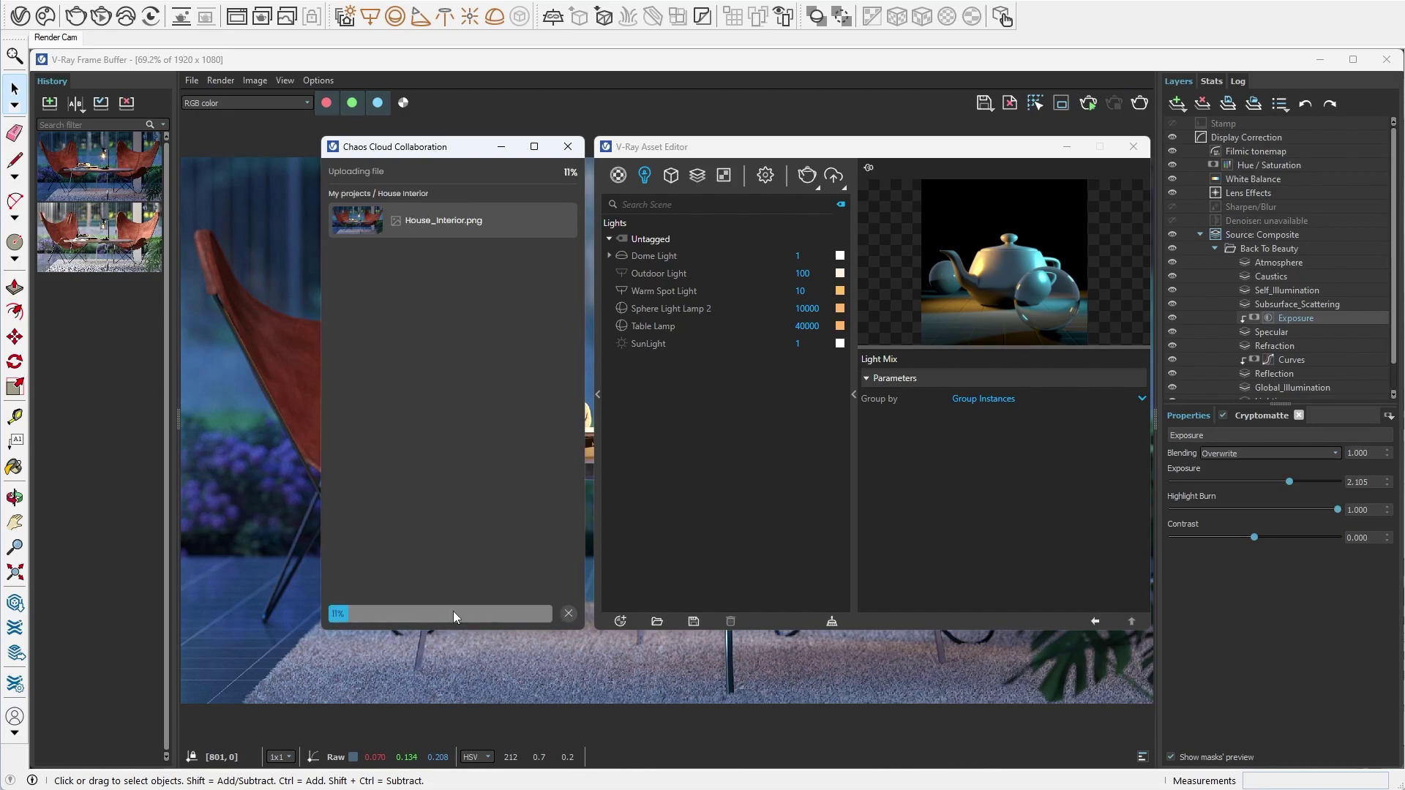
{"action": "left_click", "coordinate": [478, 616]}
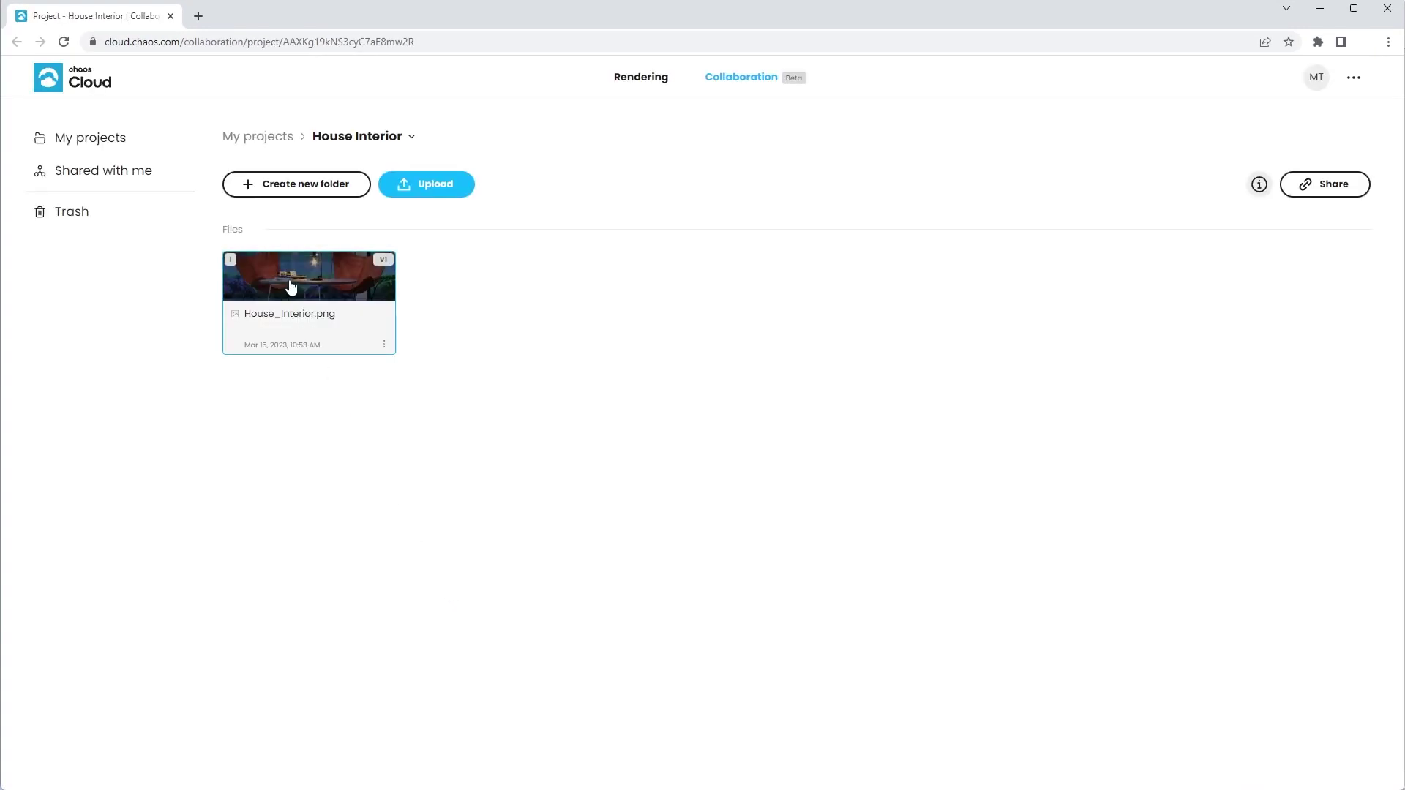
- Open House_Interior.png's comments and post 'Ready for review' pinned on the right chair
{"action": "left_click", "coordinate": [291, 286]}
{"action": "left_click", "coordinate": [1306, 76]}
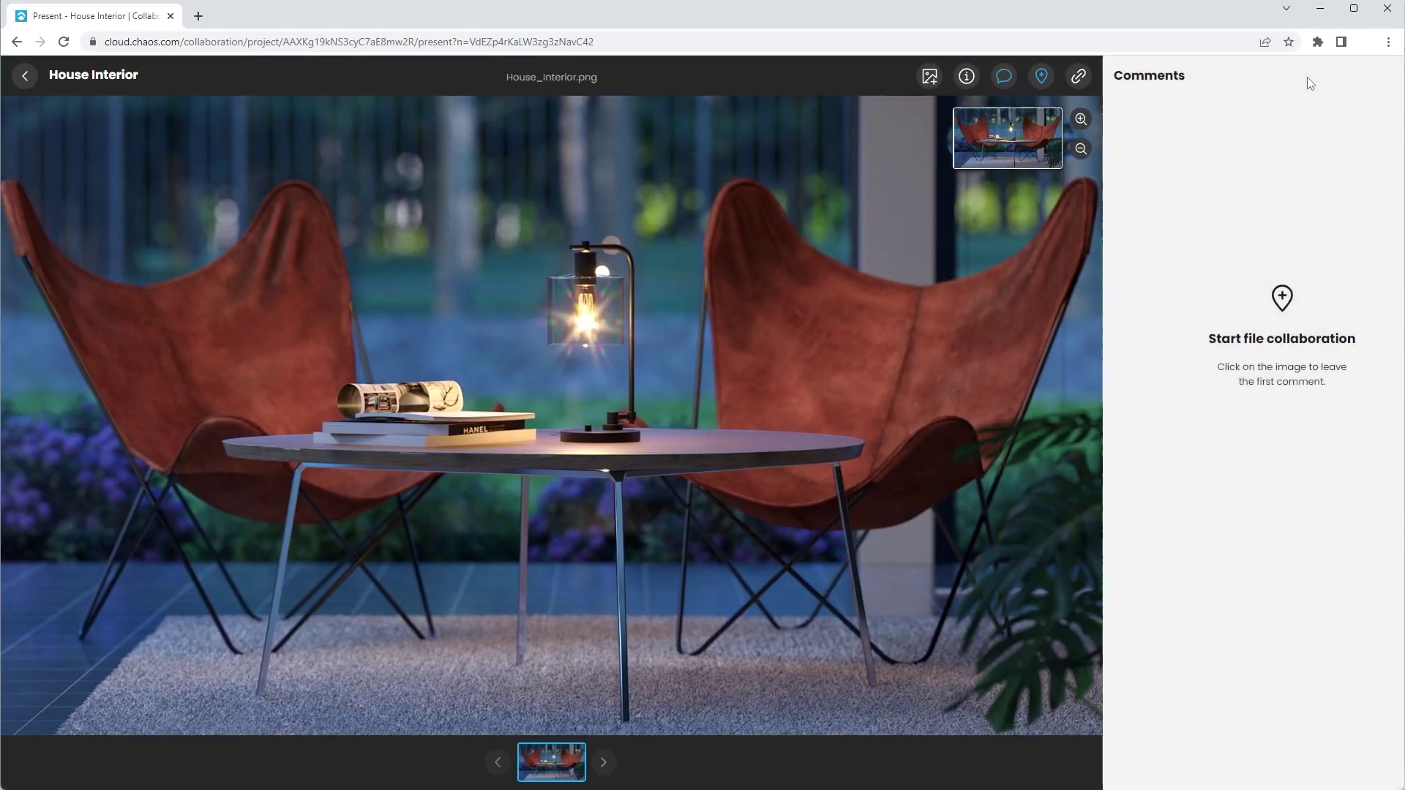
{"action": "left_click", "coordinate": [1024, 152]}
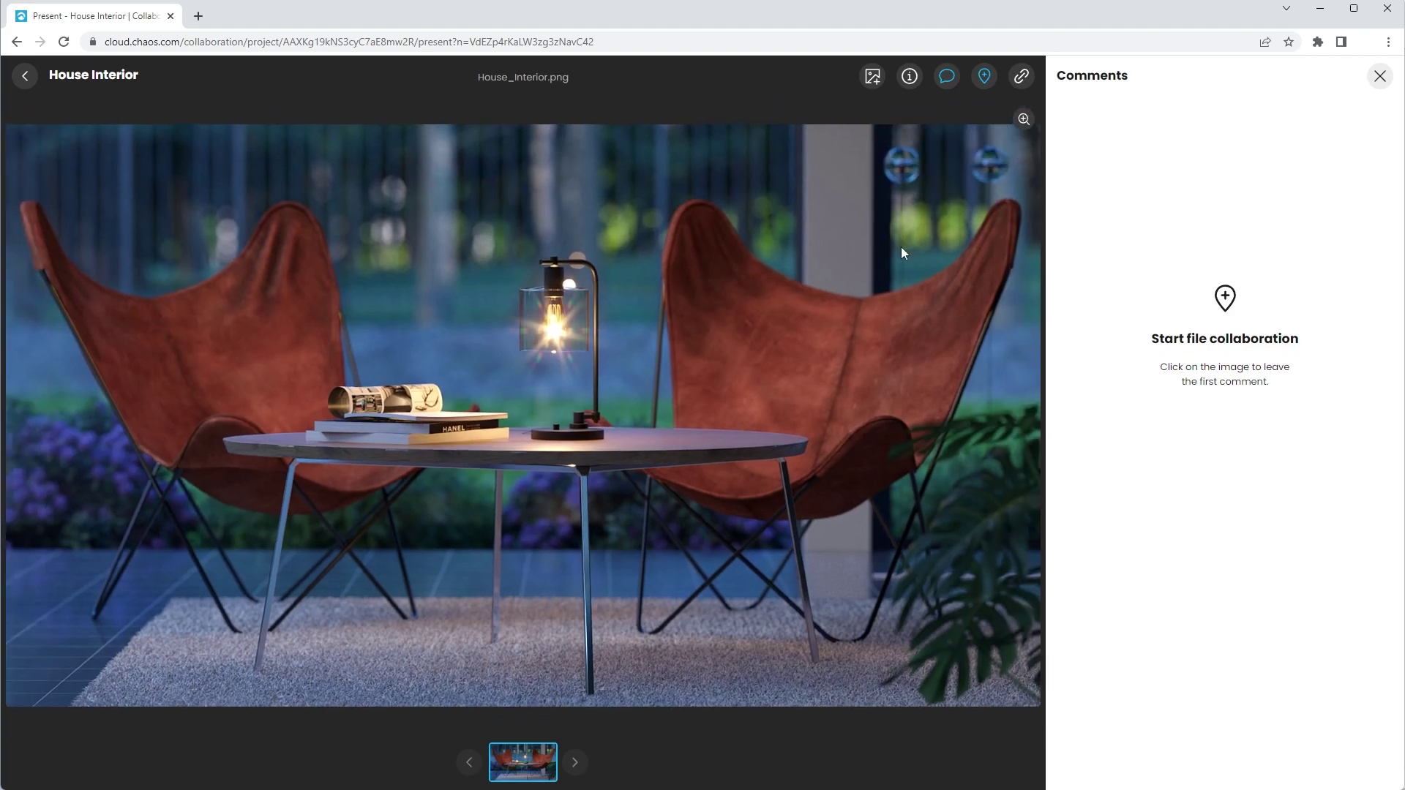
{"action": "left_click", "coordinate": [801, 337]}
{"action": "type", "text": "Ready for re"}
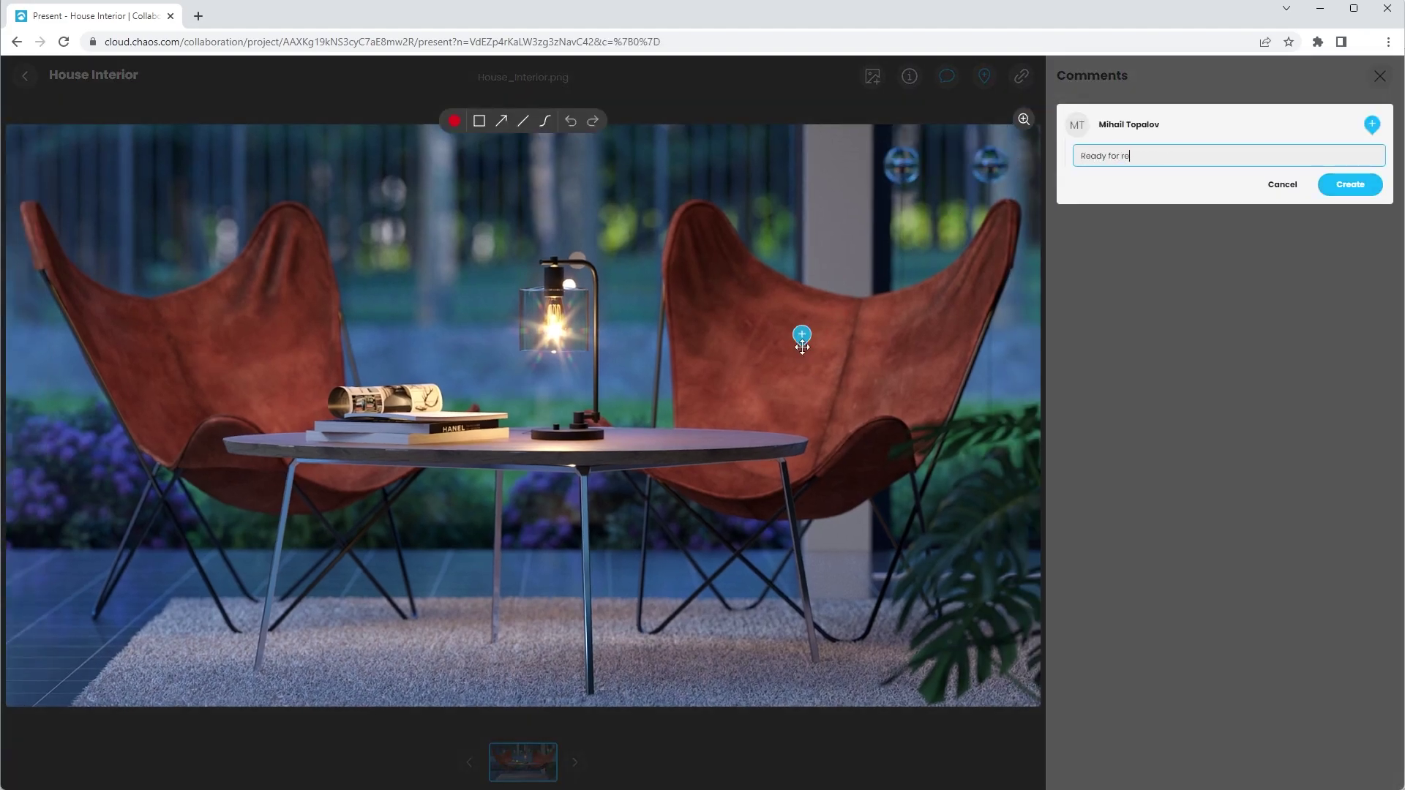
{"action": "type", "text": "view"}
{"action": "left_click", "coordinate": [1341, 185]}
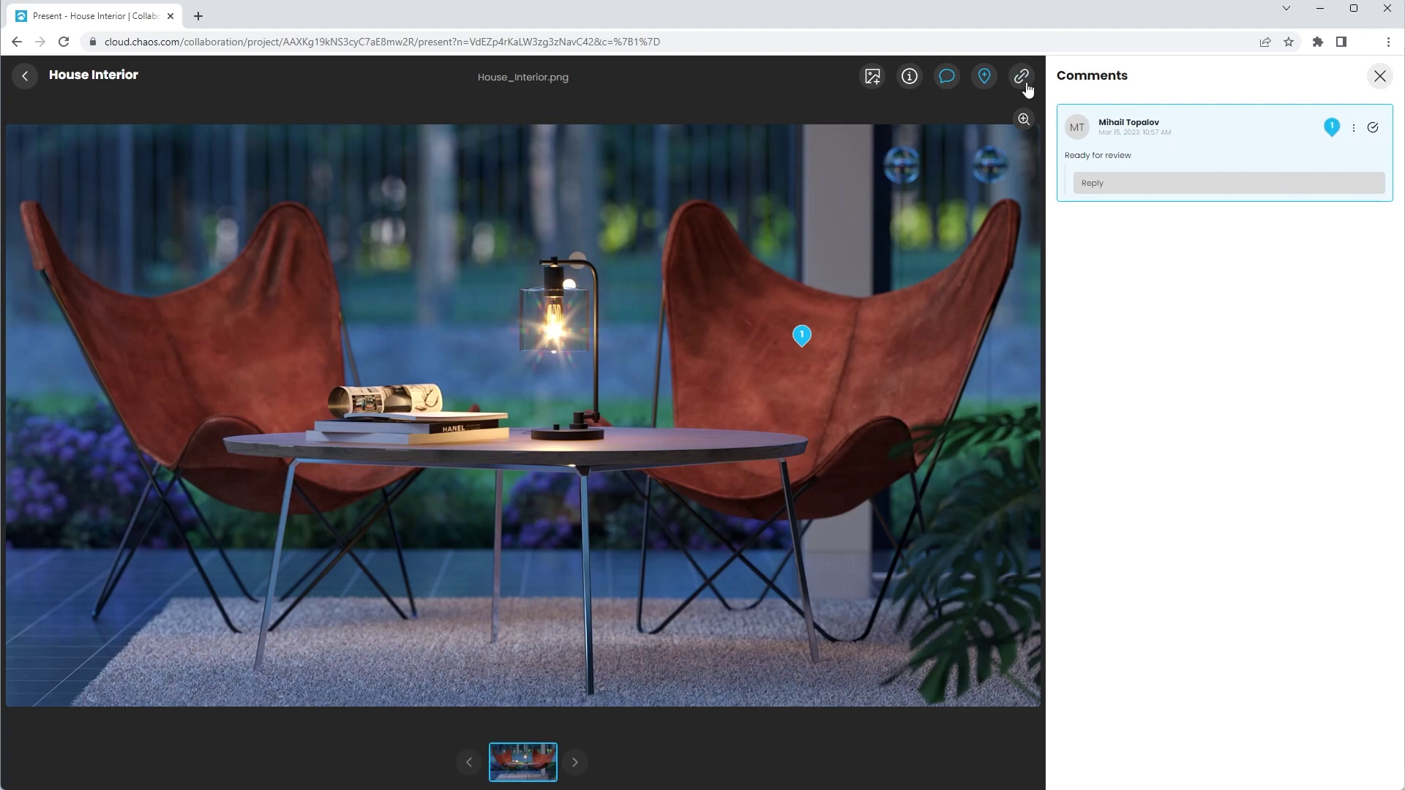
- Open the Share dialog for House_Interior.png from the viewer's top toolbar
{"action": "left_click", "coordinate": [1021, 77]}
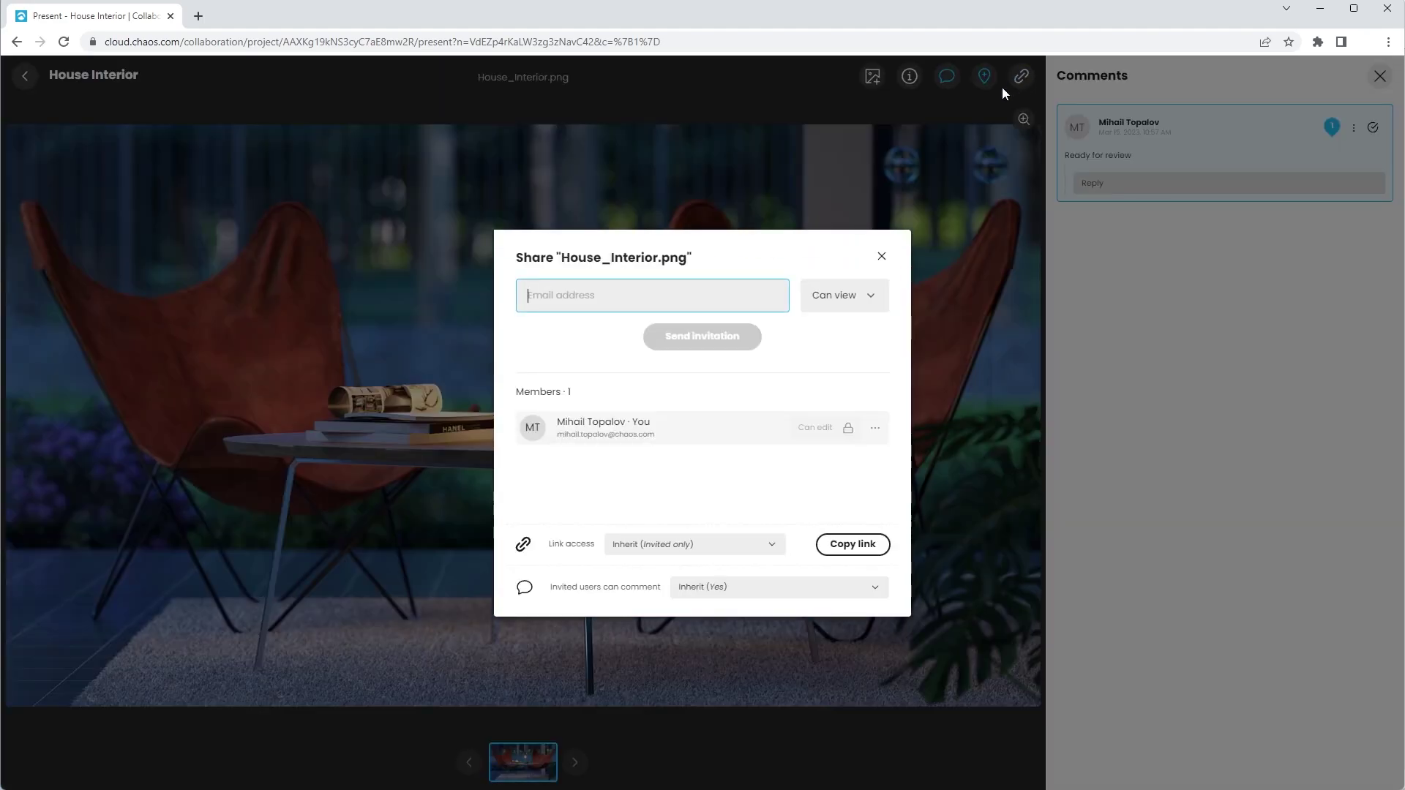